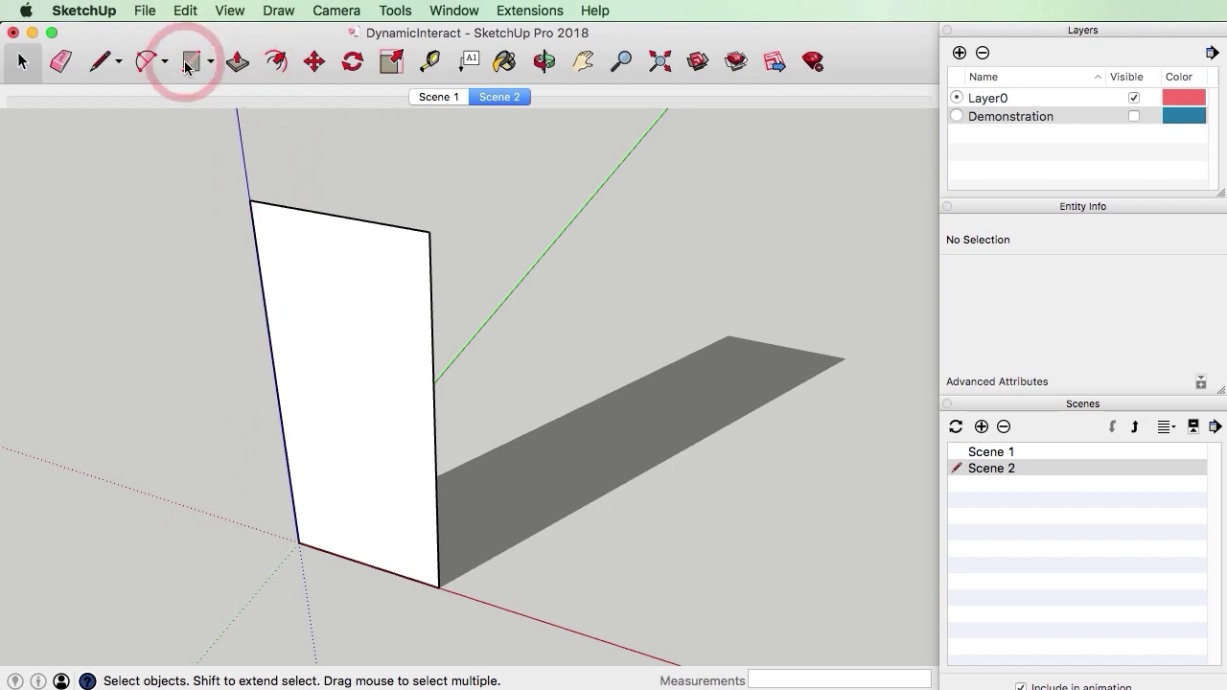
Offset the door face's two side edges and top edge inward by 40 mm, and delete the inner face.
left_click(256, 247)
left_click(346, 219, "shift")
left_click(432, 303, "shift")
left_click(275, 60)
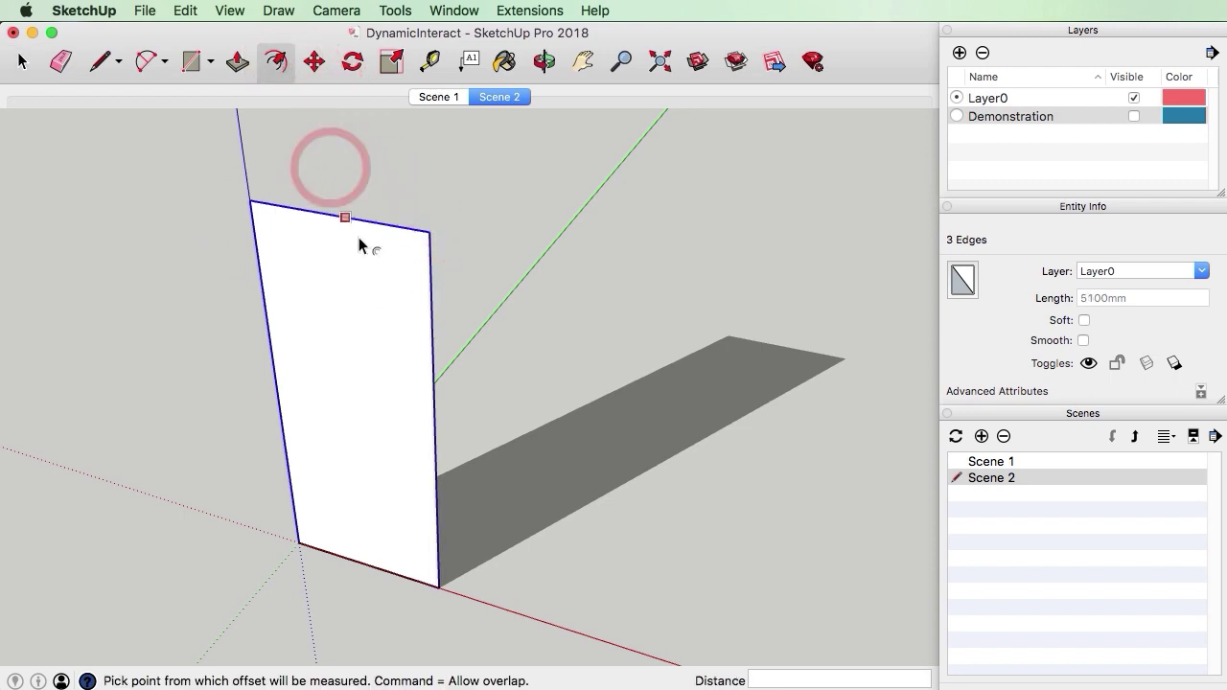
left_click_drag(429, 356, 420, 357)
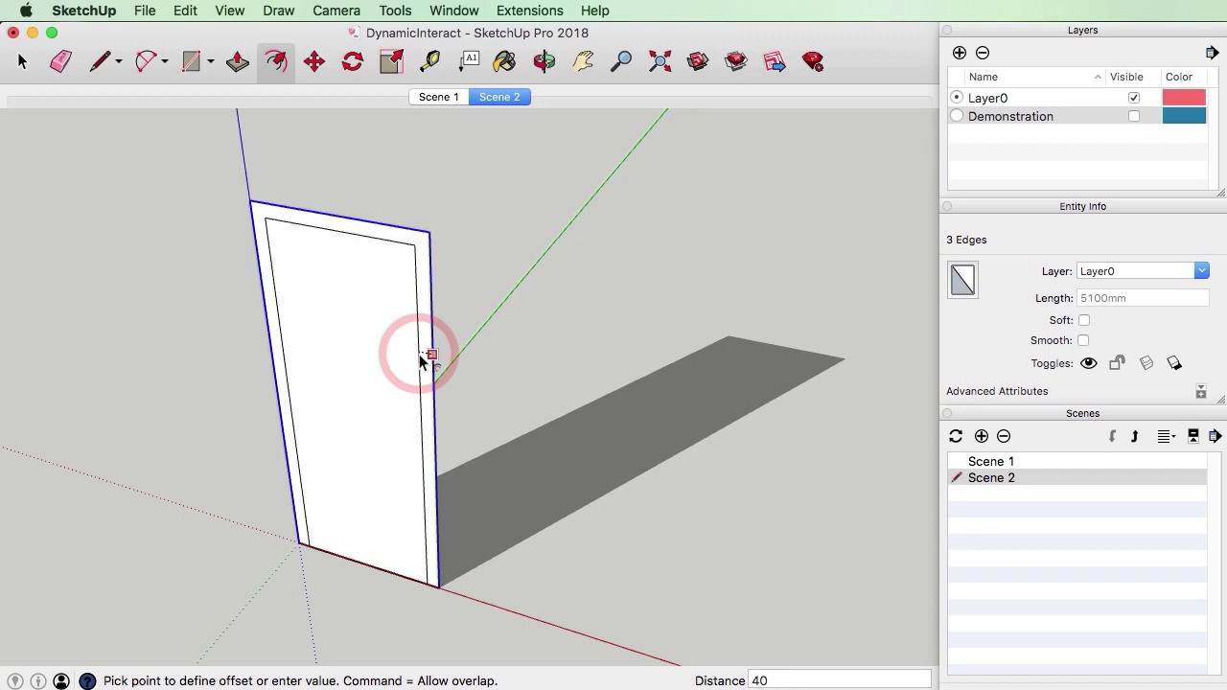
left_click(420, 358)
key("space")
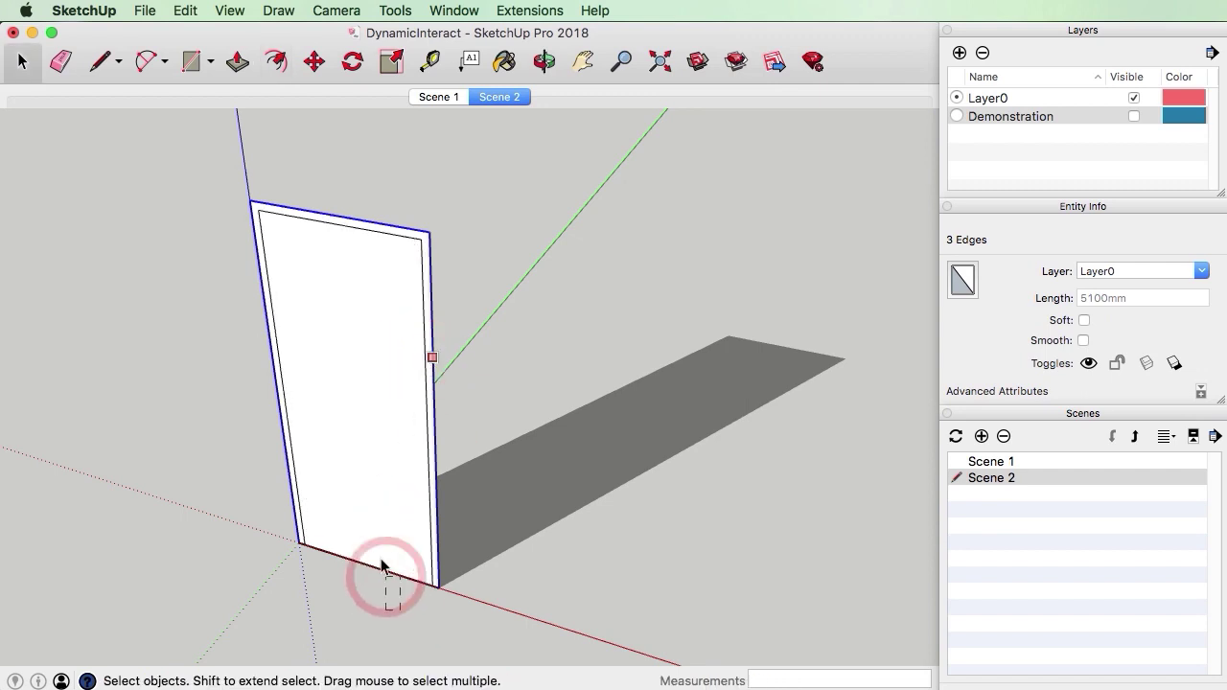
left_click(380, 533)
key("Delete")
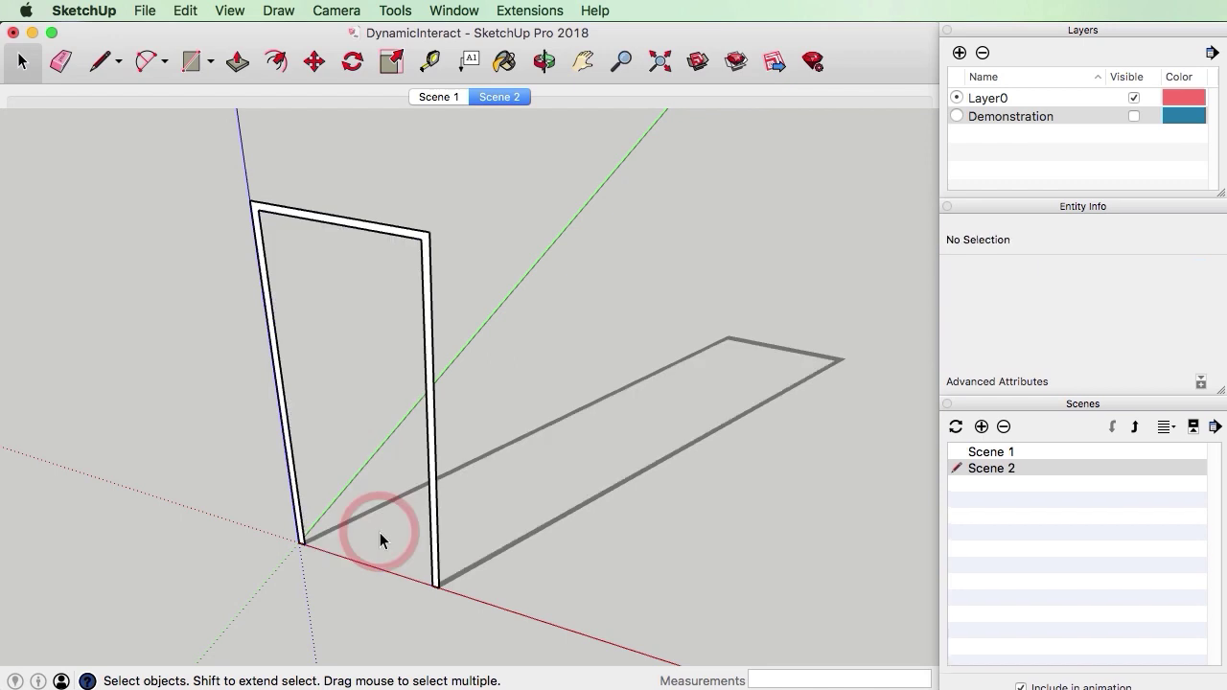
Extrude the door frame profile 100 mm with Push/Pull.
left_click(238, 61)
left_click(428, 251)
left_click_drag(428, 251, 440, 247)
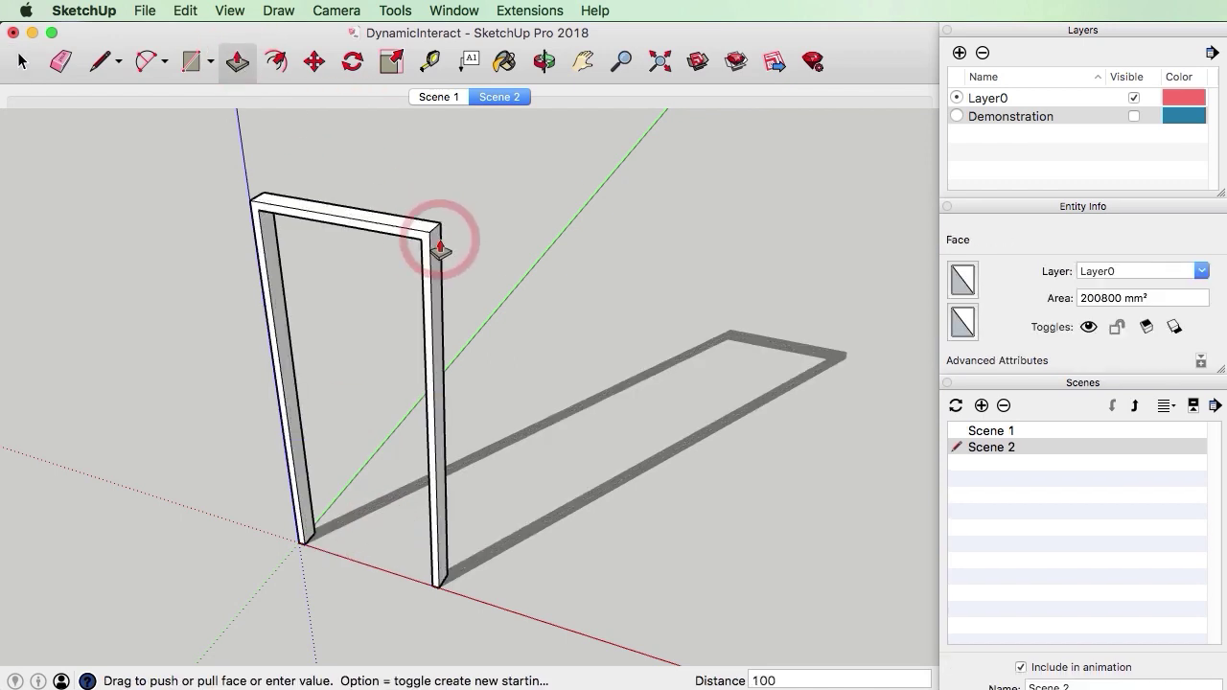
type("100")
key("Return")
key("space")
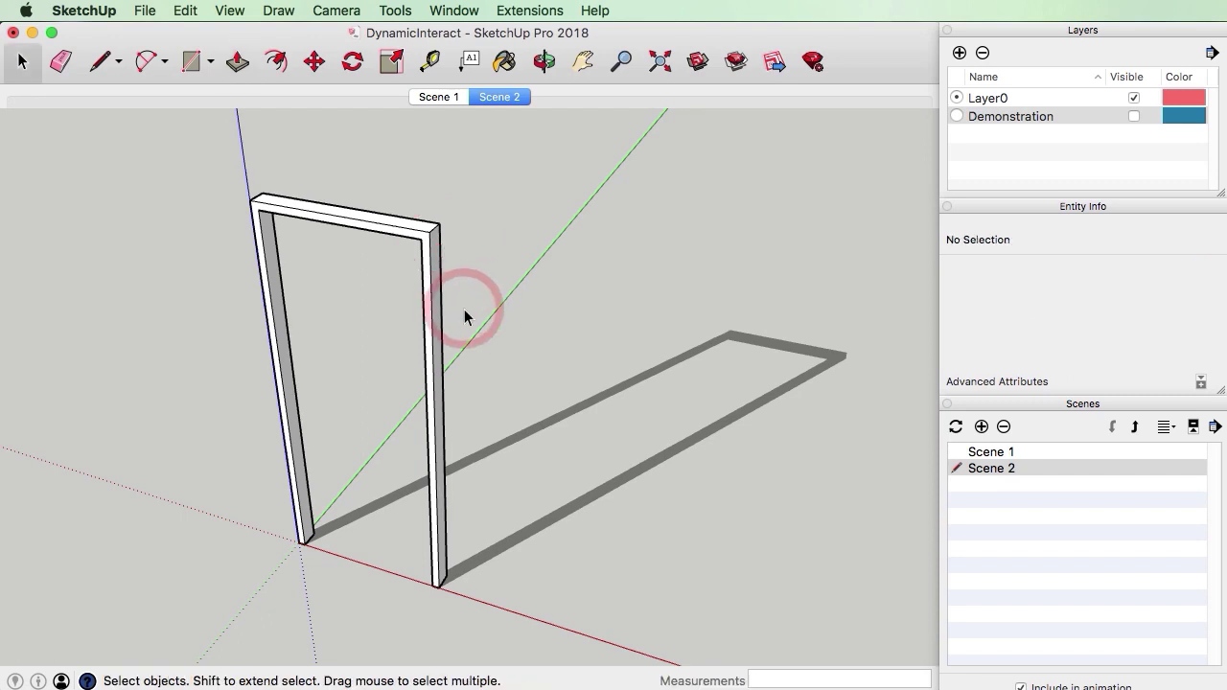
Select all the connected geometry of the extruded frame and make it a group.
triple_click(423, 305)
right_click(428, 300)
left_click(508, 450)
left_click(587, 462)
Draw a 2060 by 820 mm rectangle across the back of the frame opening for the door panel.
left_click(192, 60)
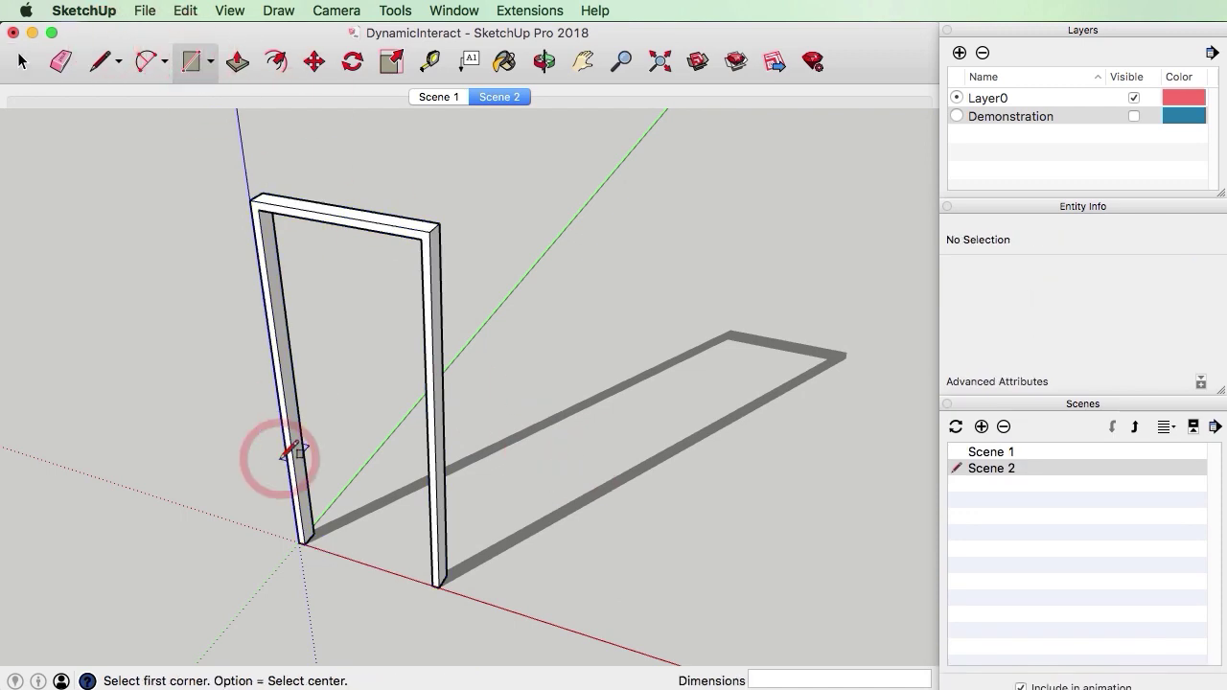
left_click(314, 534)
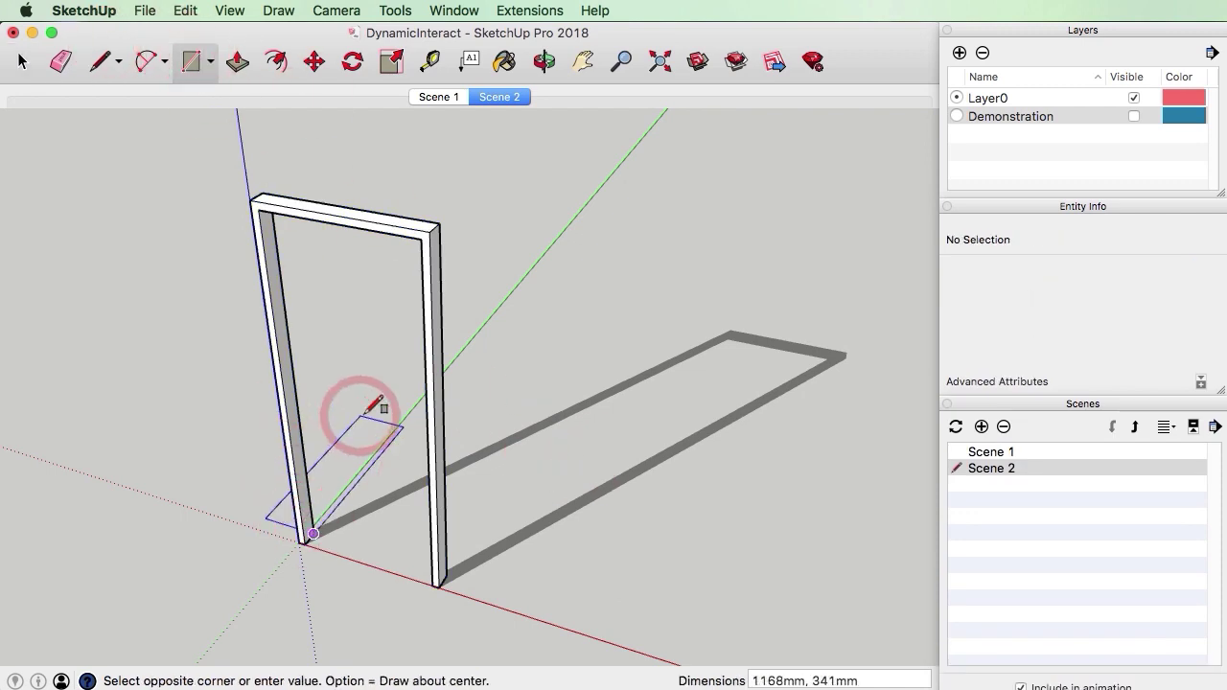
scroll(428, 240, "up", 5)
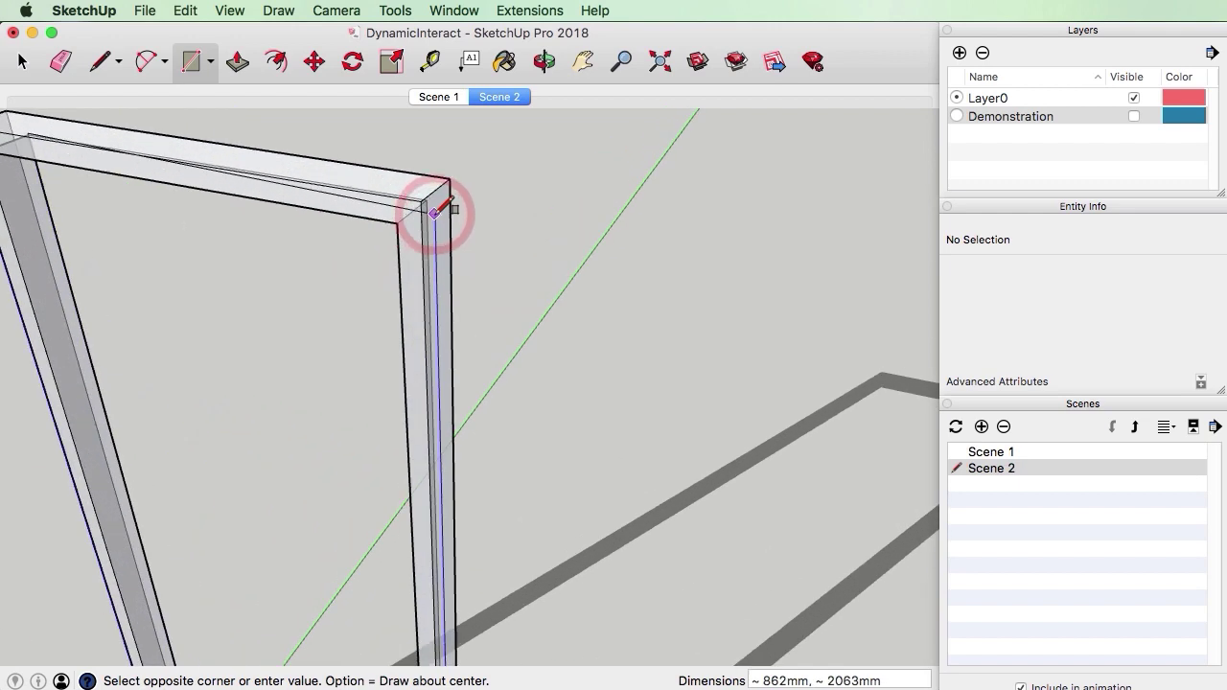
left_click(426, 205)
scroll(384, 239, "down", 8)
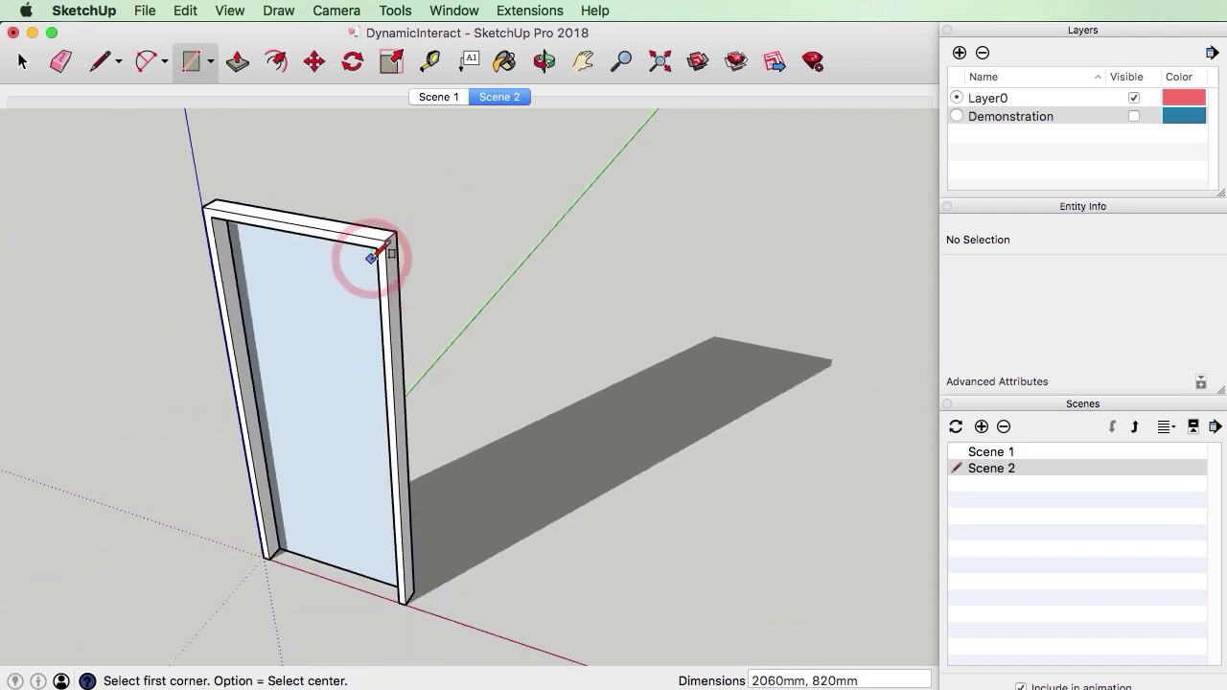
Push/Pull the rectangle in the frame opening 35 mm to form the door panel.
key("p")
scroll(326, 442, "up", 5)
left_click_drag(353, 465, 364, 487)
scroll(587, 432, "down", 6)
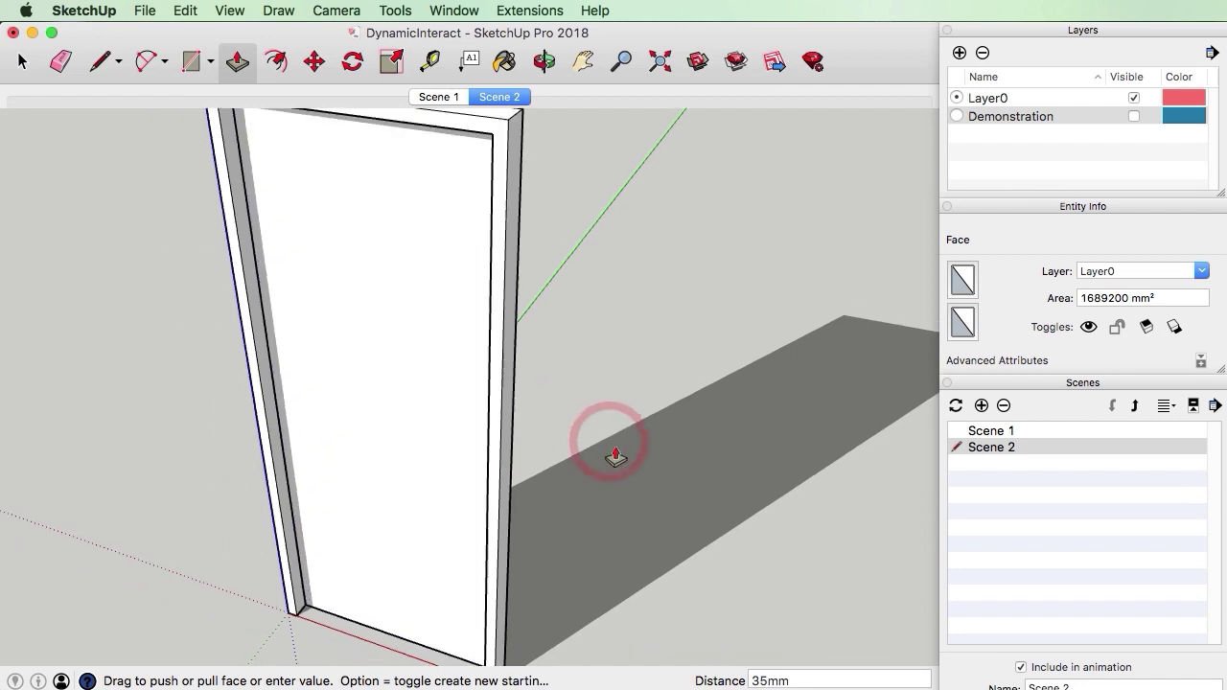
Select all the geometry of the door panel and make it a group.
key("space")
scroll(420, 467, "up", 2)
triple_click(419, 467)
right_click(422, 467)
left_click(478, 615)
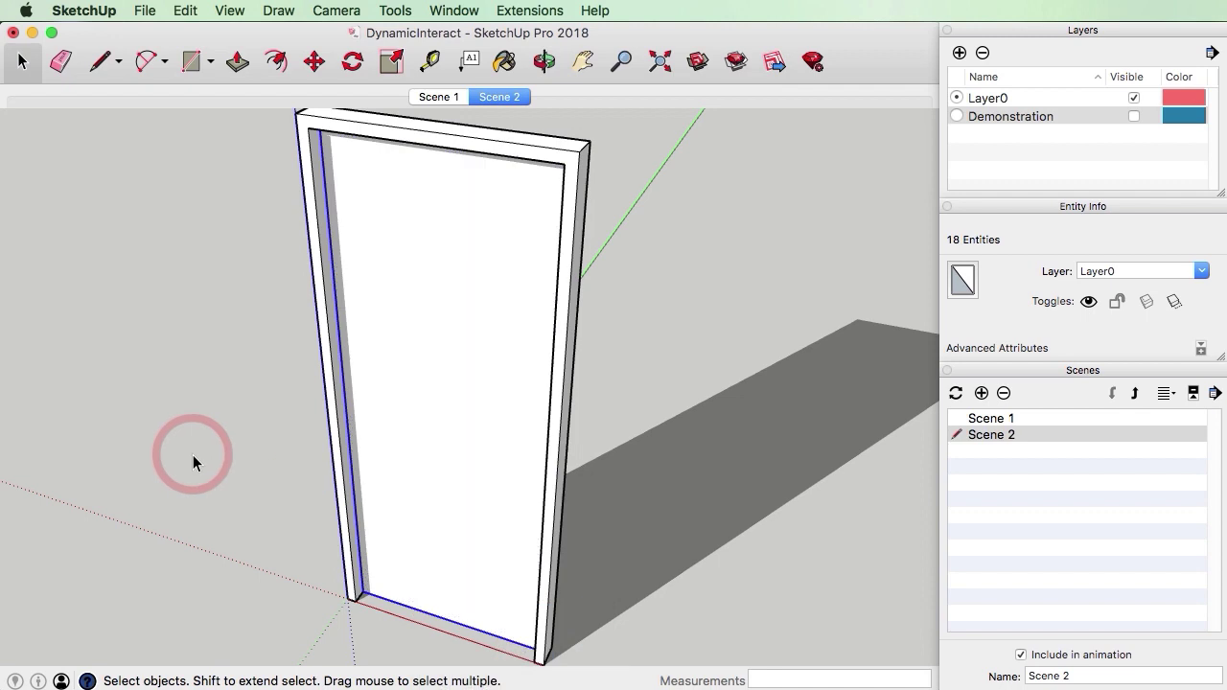
left_click(194, 454)
Select the door panel and the frame in turn to check that they are separate groups.
scroll(408, 472, "down", 1)
scroll(408, 473, "down", 2)
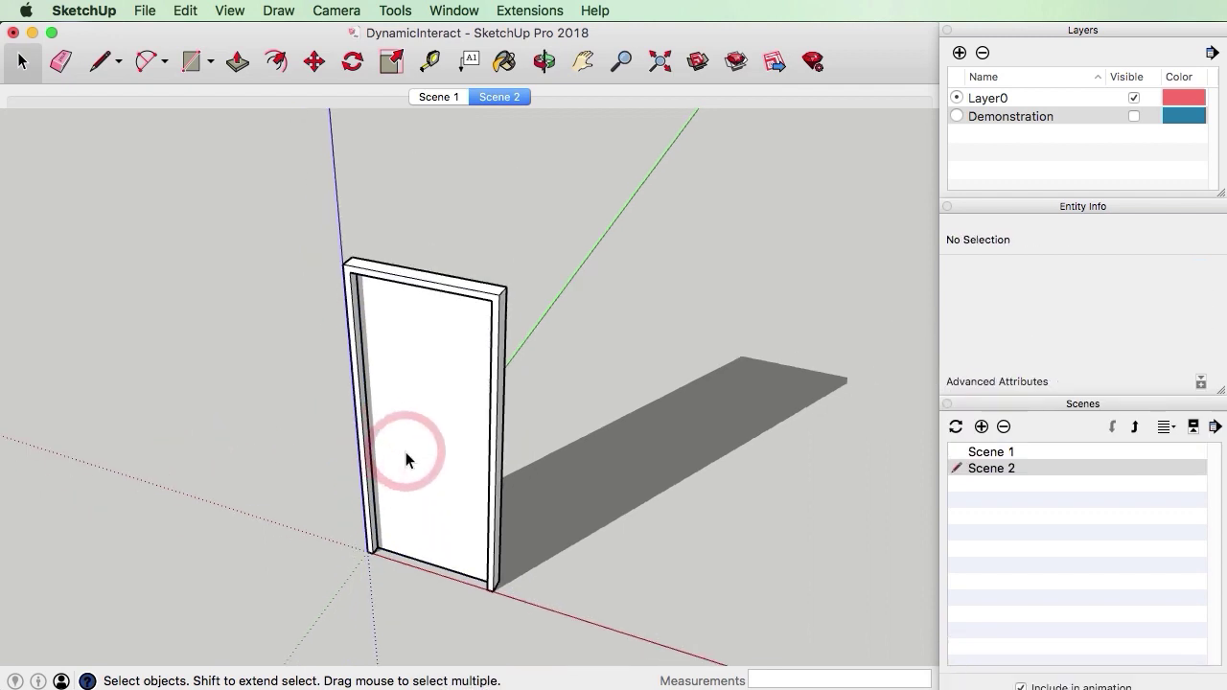
left_click(405, 457)
left_click(562, 419)
left_click(476, 404)
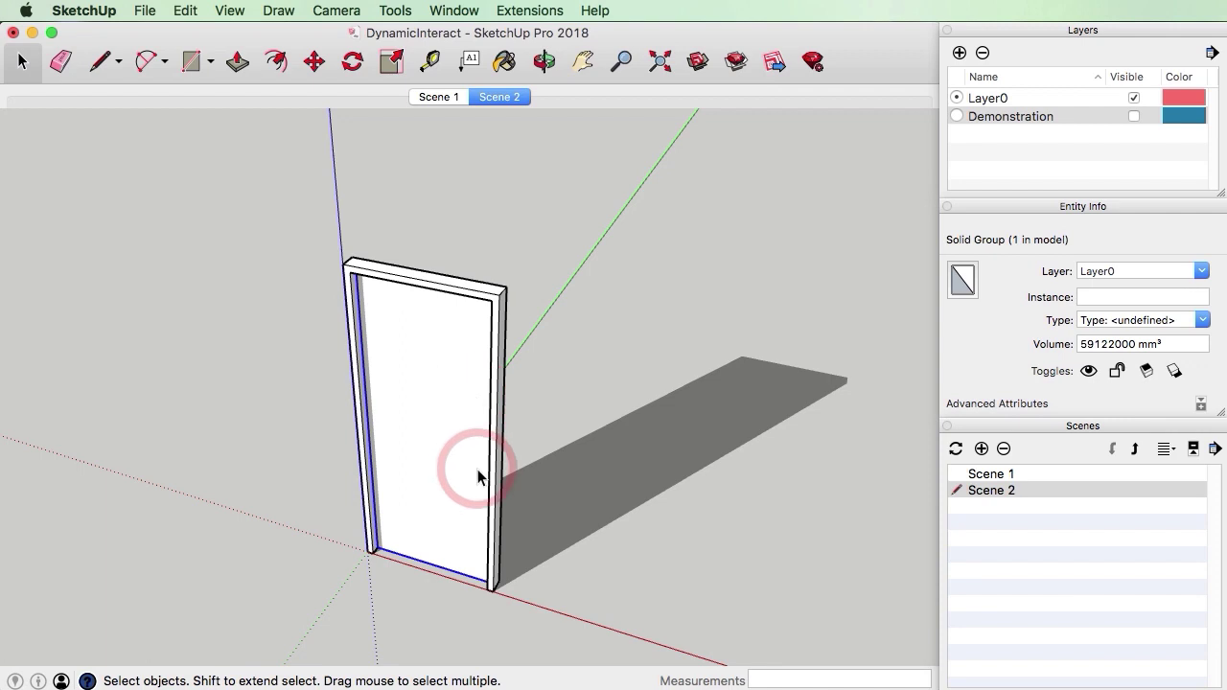
key("m")
left_click(551, 488)
key("space")
left_click(503, 297)
left_click(601, 407)
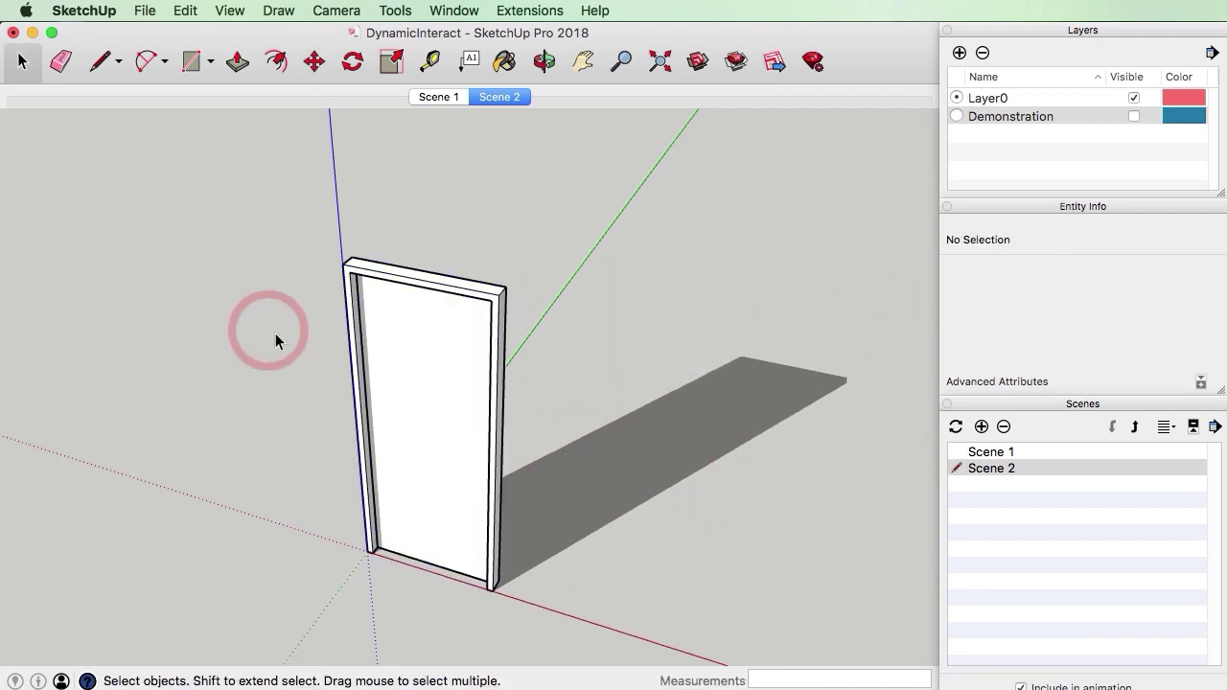
scroll(348, 364, "down", 3)
scroll(429, 425, "up", 3)
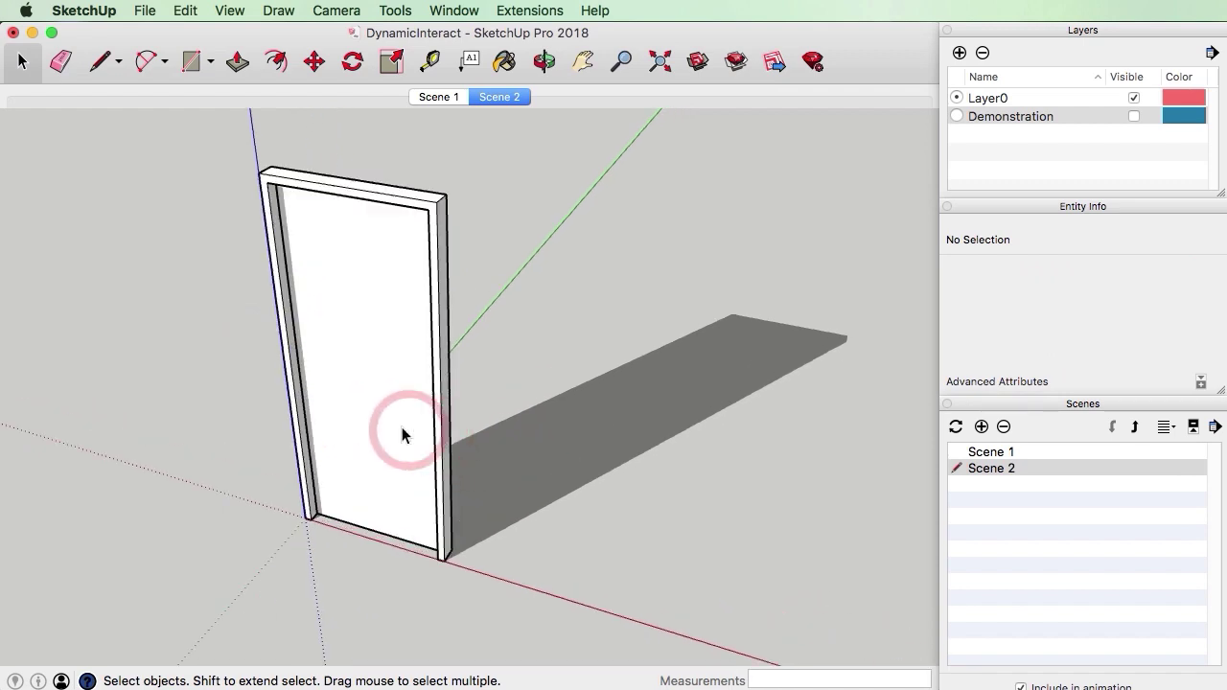
left_click(544, 412)
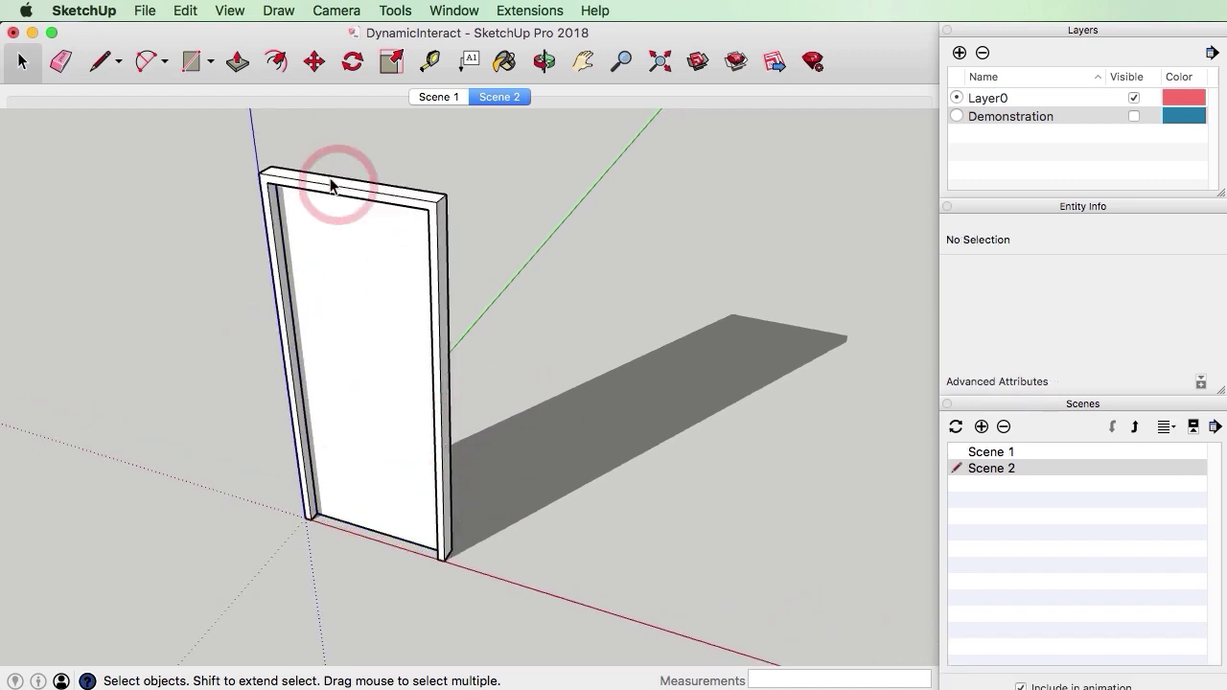
Select both the frame and door panel groups and make them a component with the definition name SwingDoor.
left_click_drag(202, 142, 556, 649)
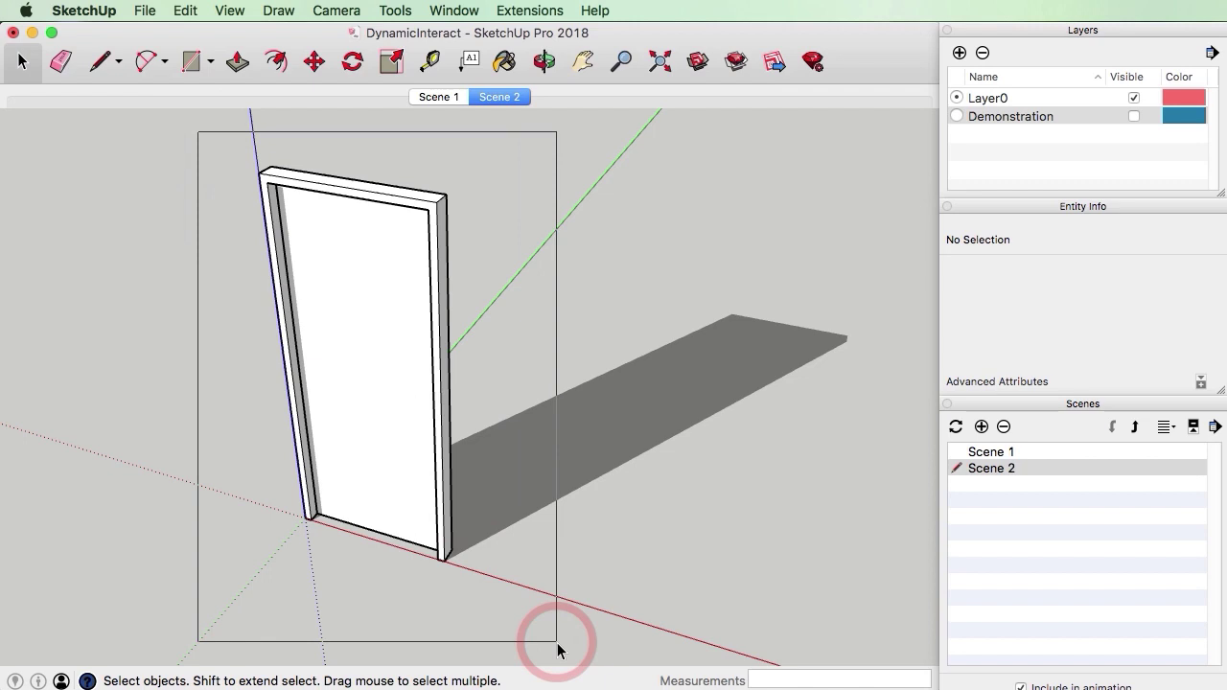
right_click(327, 300)
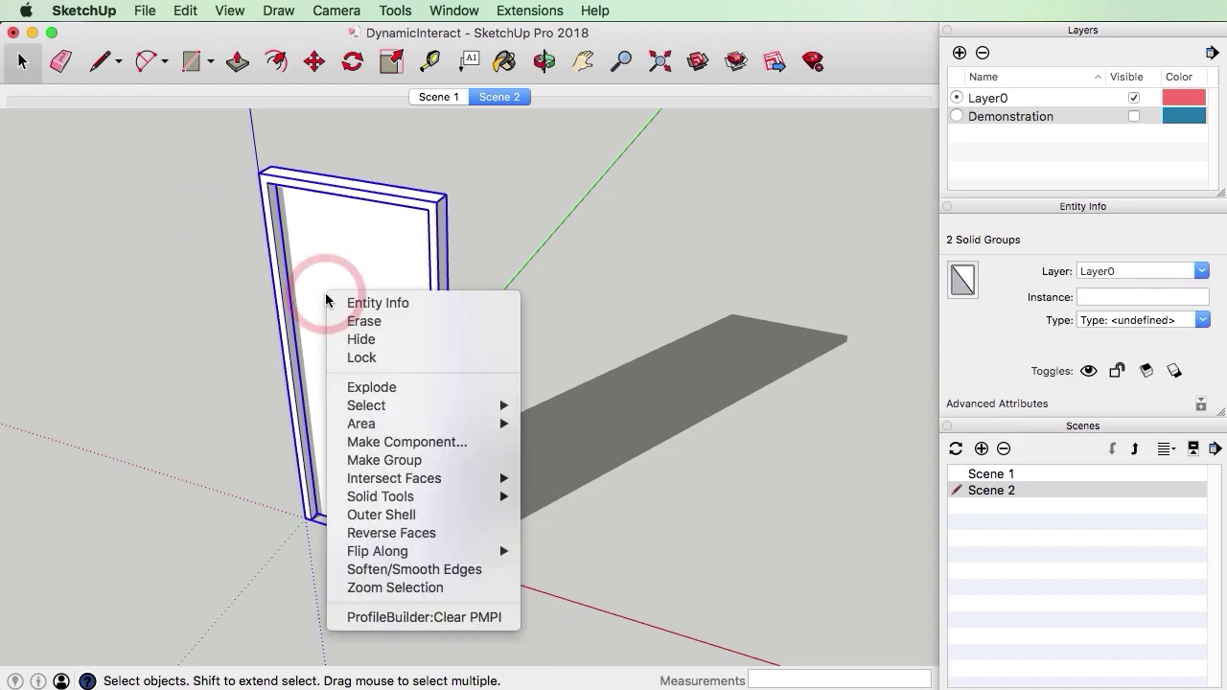
left_click(450, 441)
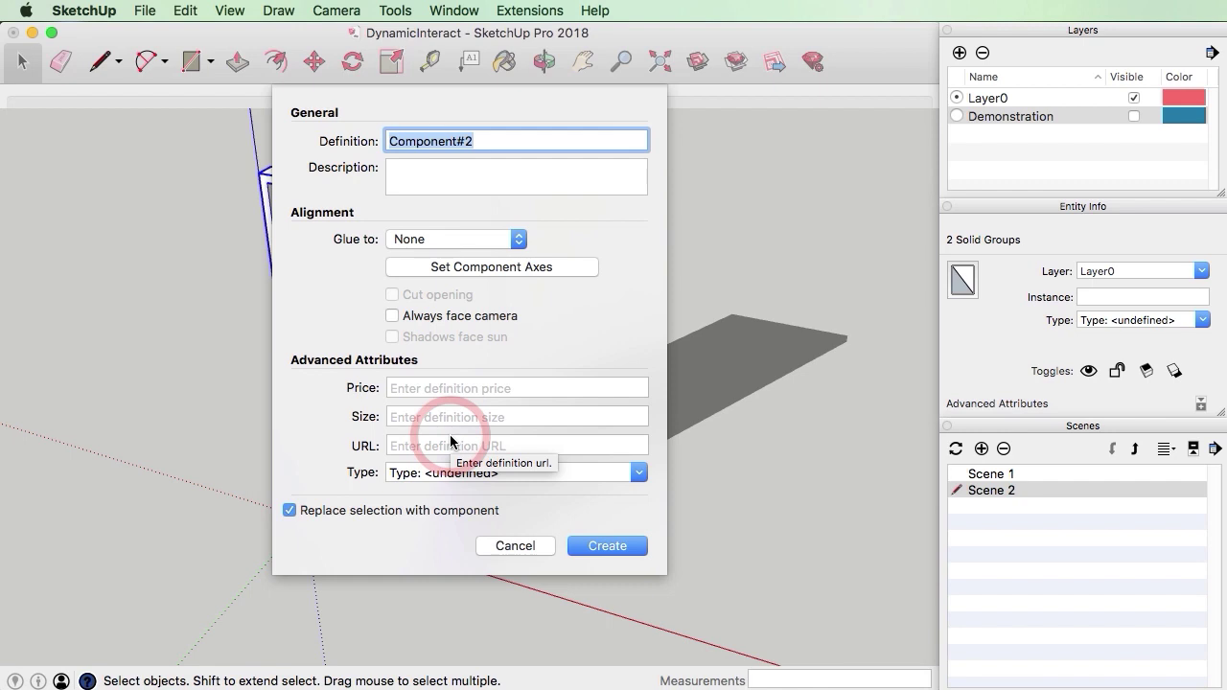
type("SwingDoor")
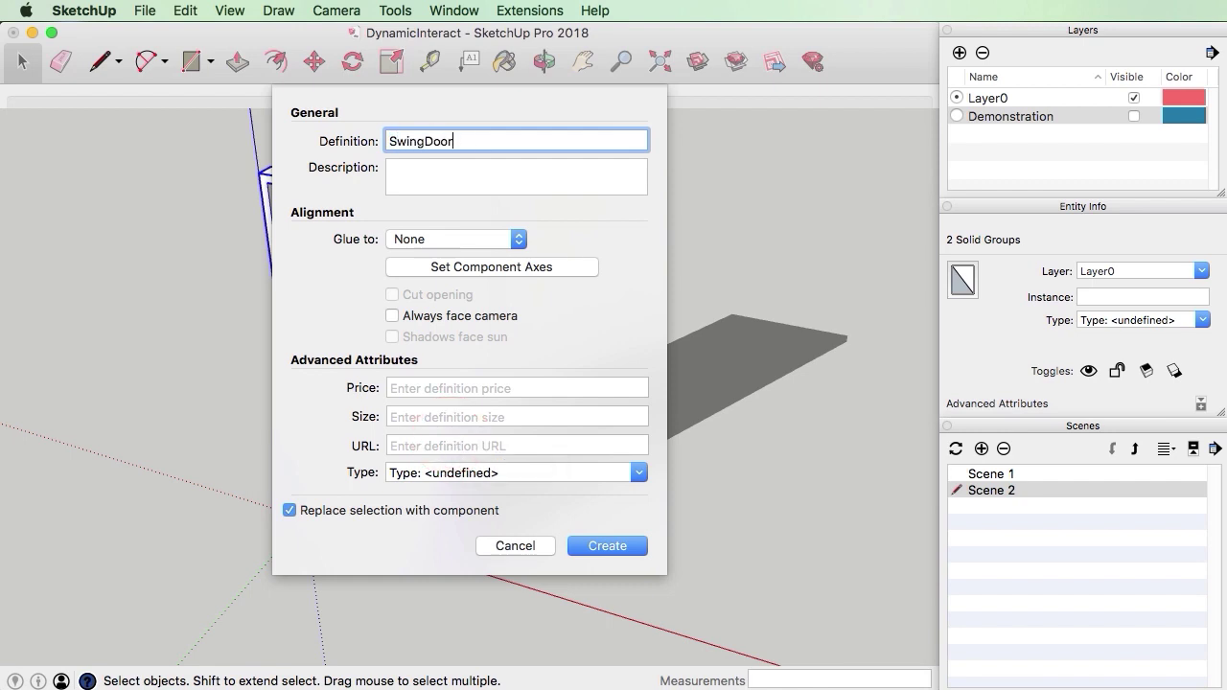
key("Return")
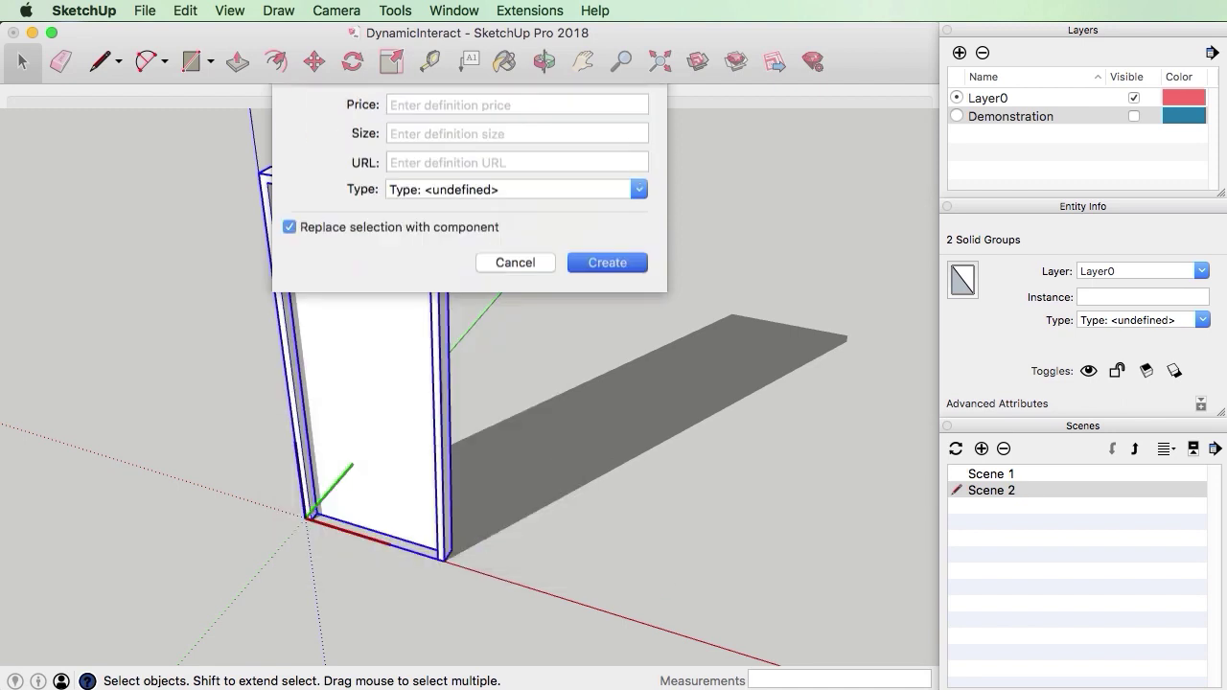
left_click(441, 348)
left_click(488, 351)
left_click(423, 339)
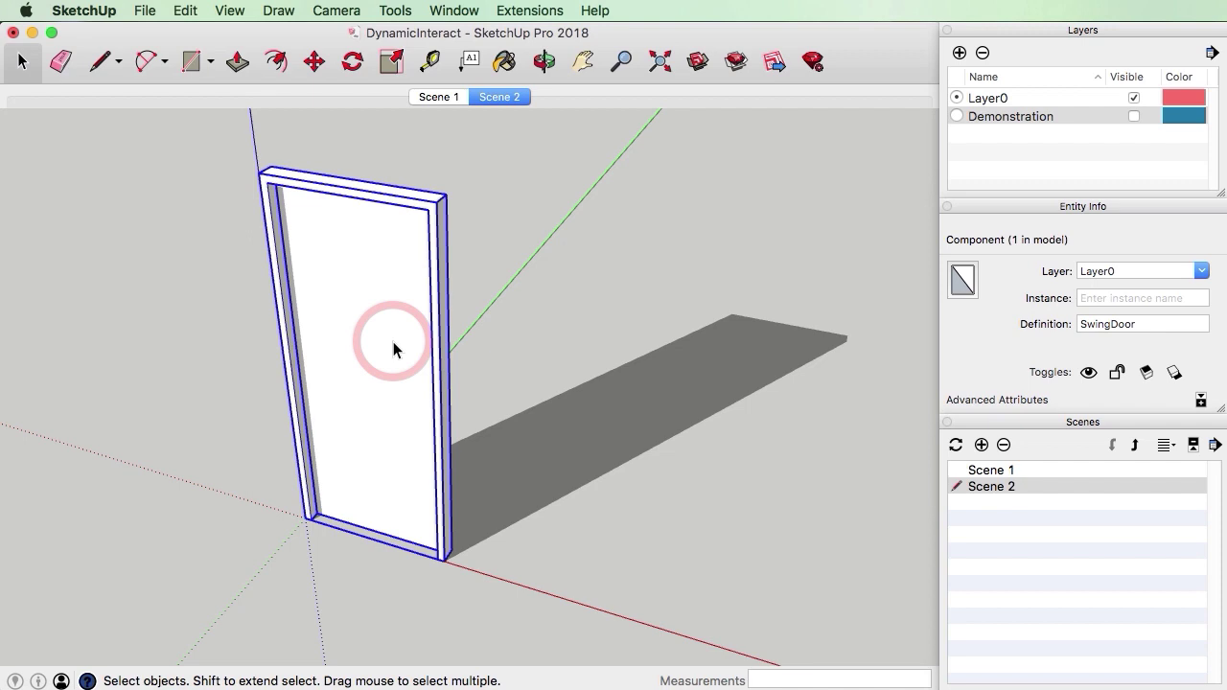
right_click(309, 207)
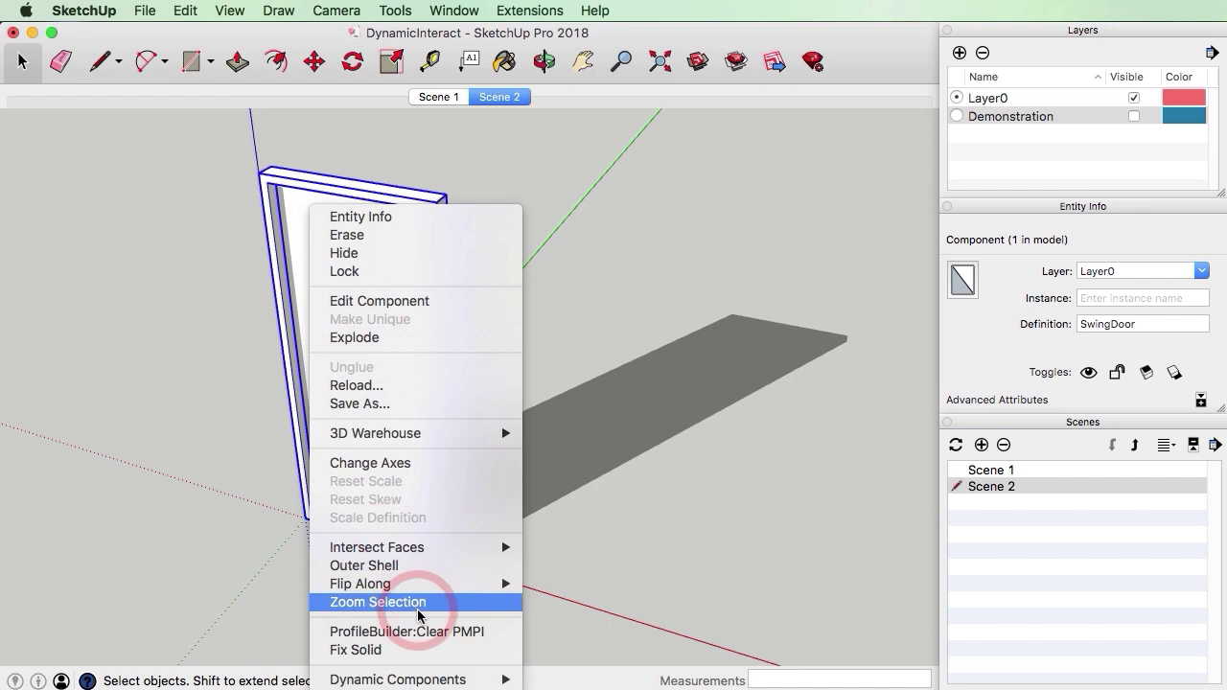
mouse_move(447, 678)
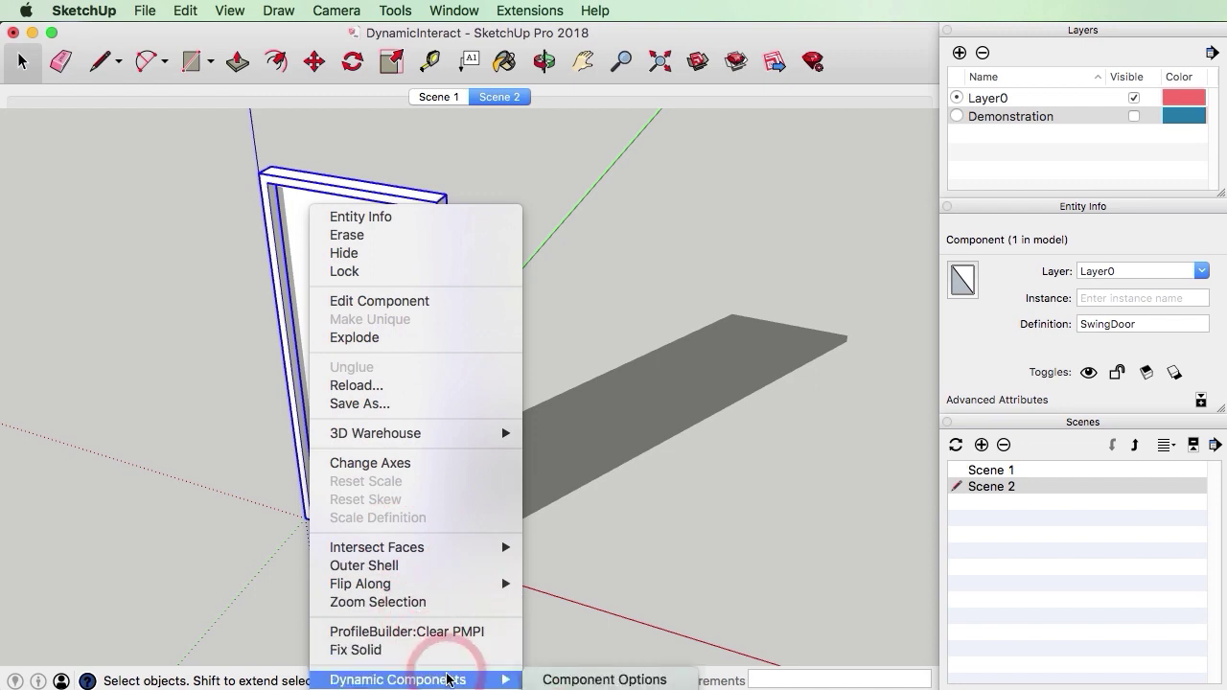
left_click(228, 261)
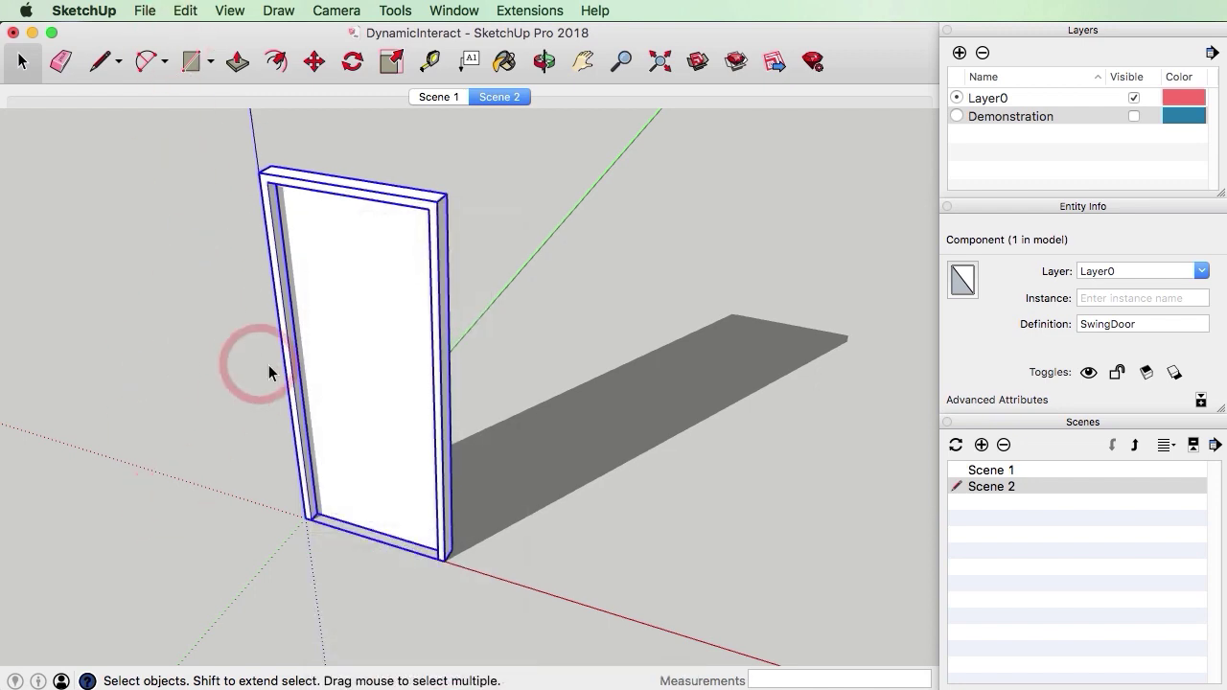
Open the dynamic component attributes of the SwingDoor component.
scroll(255, 368, "up", 3)
right_click(242, 118)
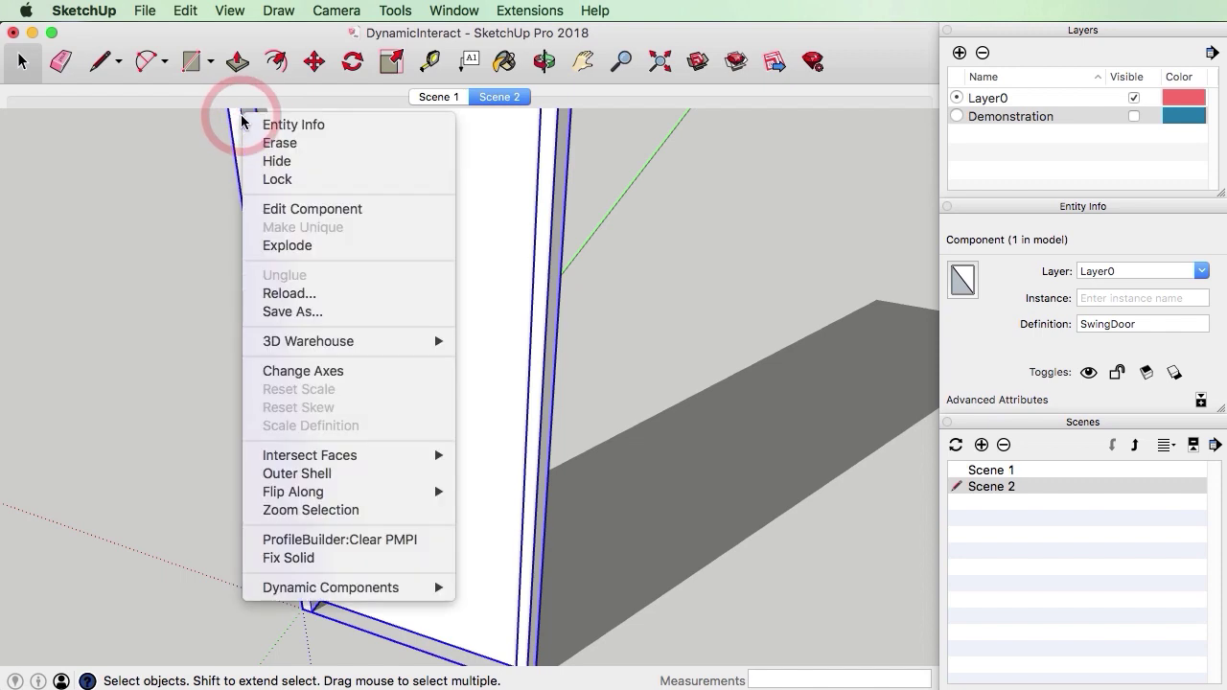
mouse_move(406, 587)
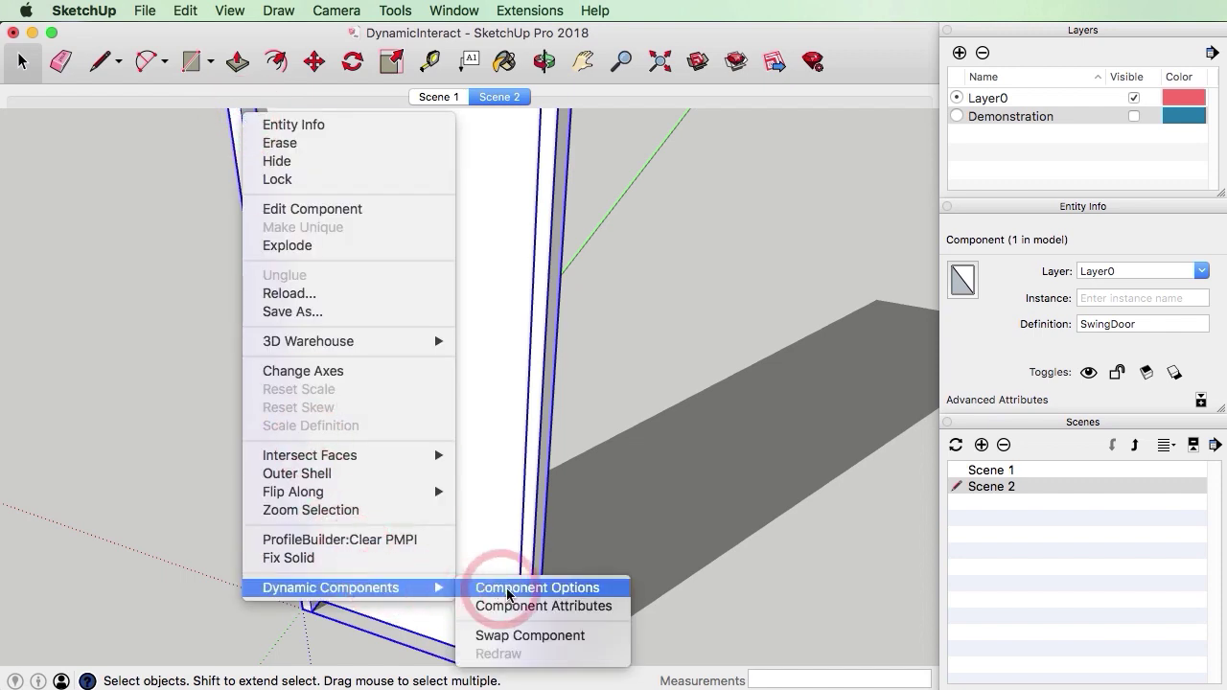
left_click(544, 606)
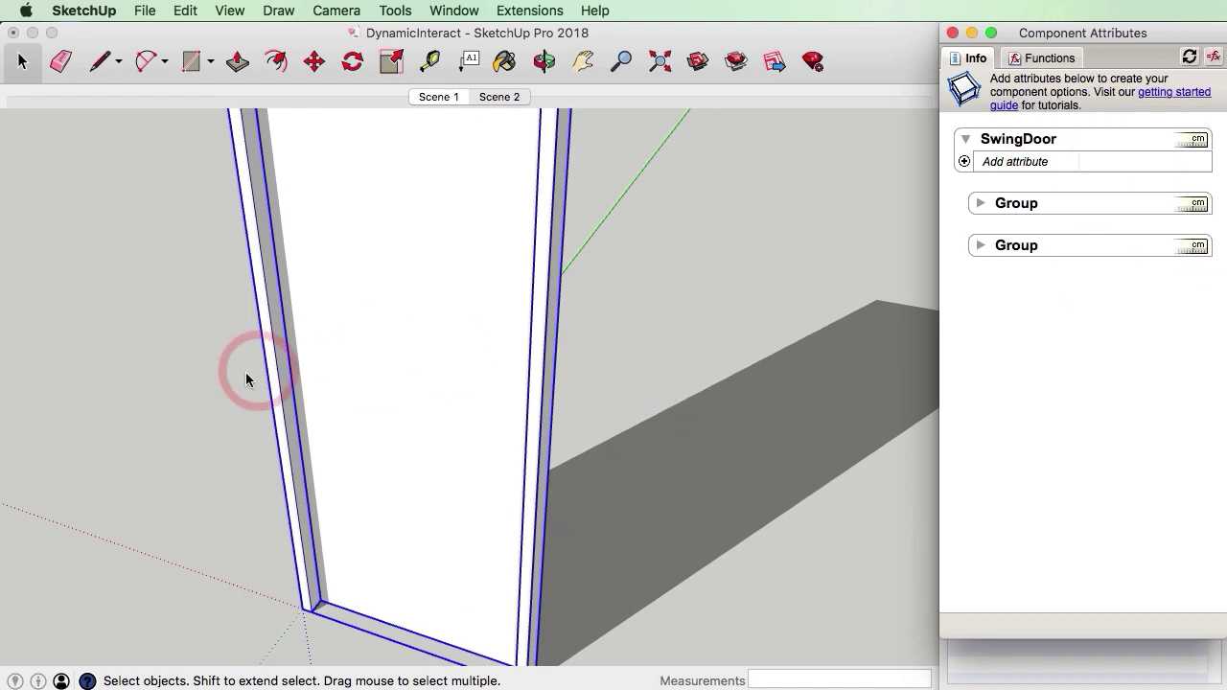
left_click(128, 412)
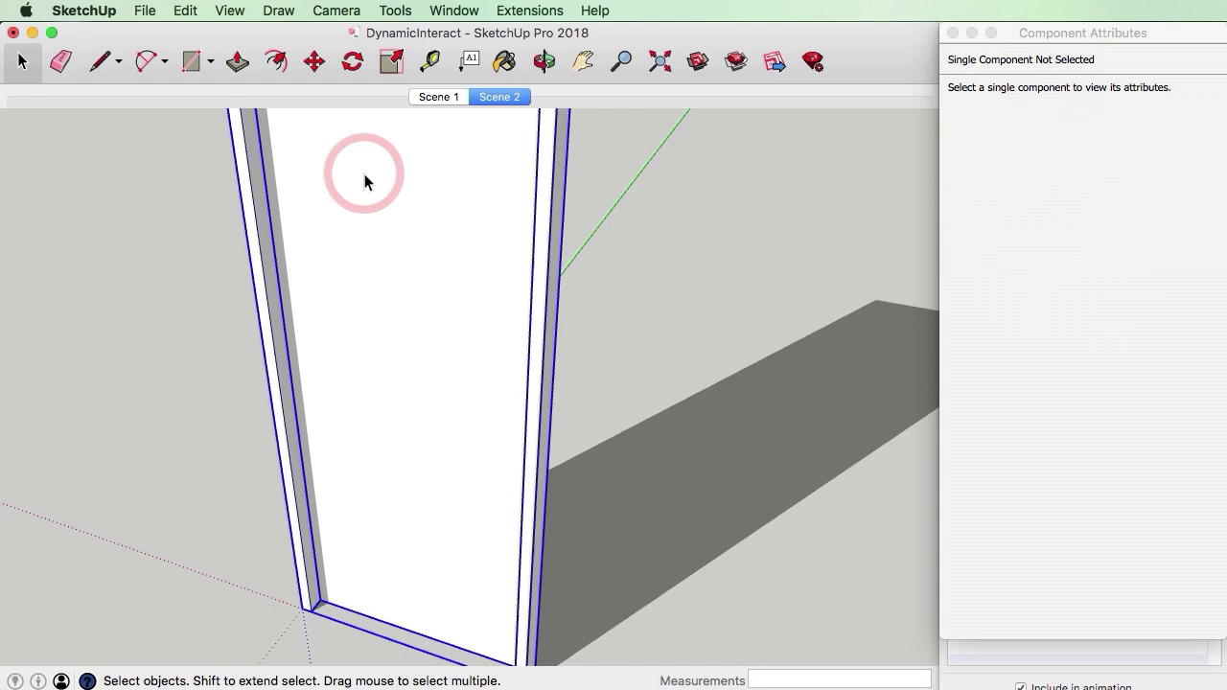
left_click(365, 179)
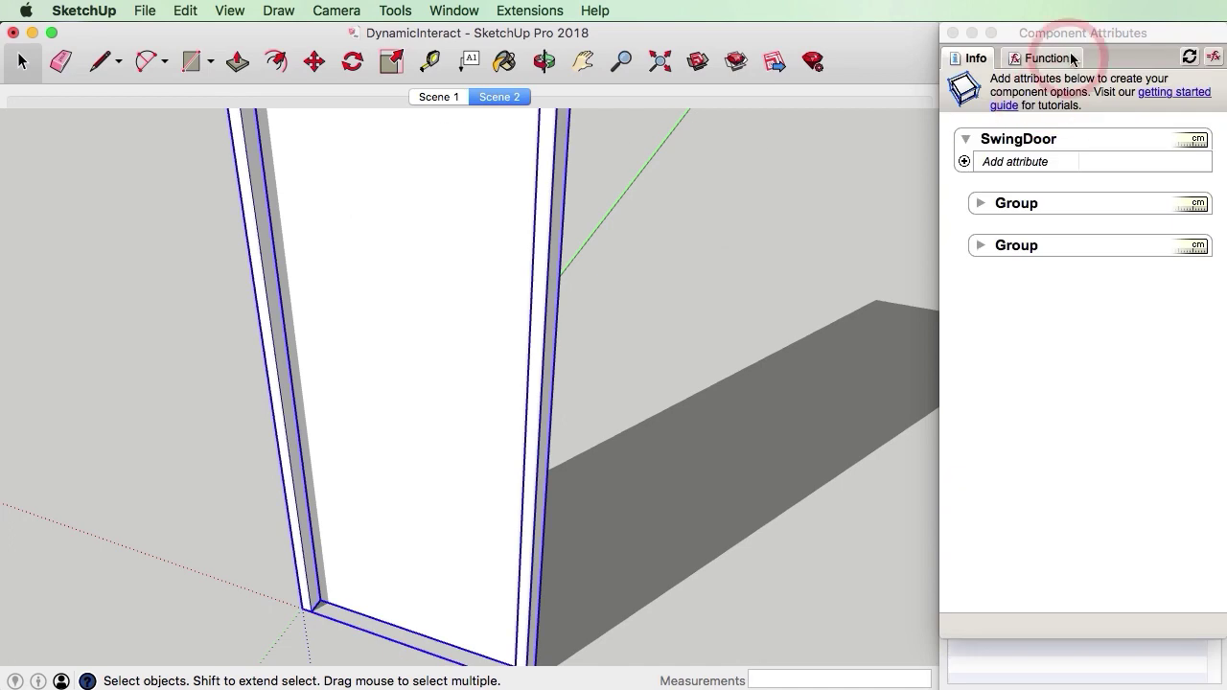
left_click(1119, 33)
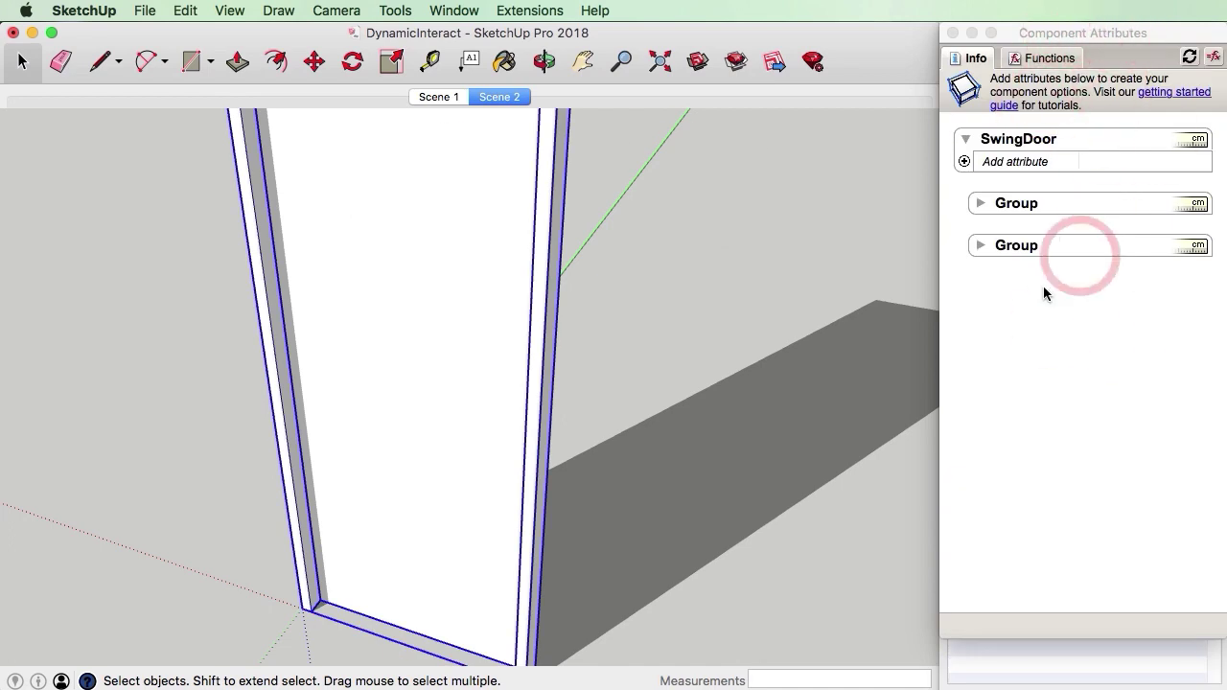
scroll(383, 523, "down", 5)
scroll(336, 544, "up", 5)
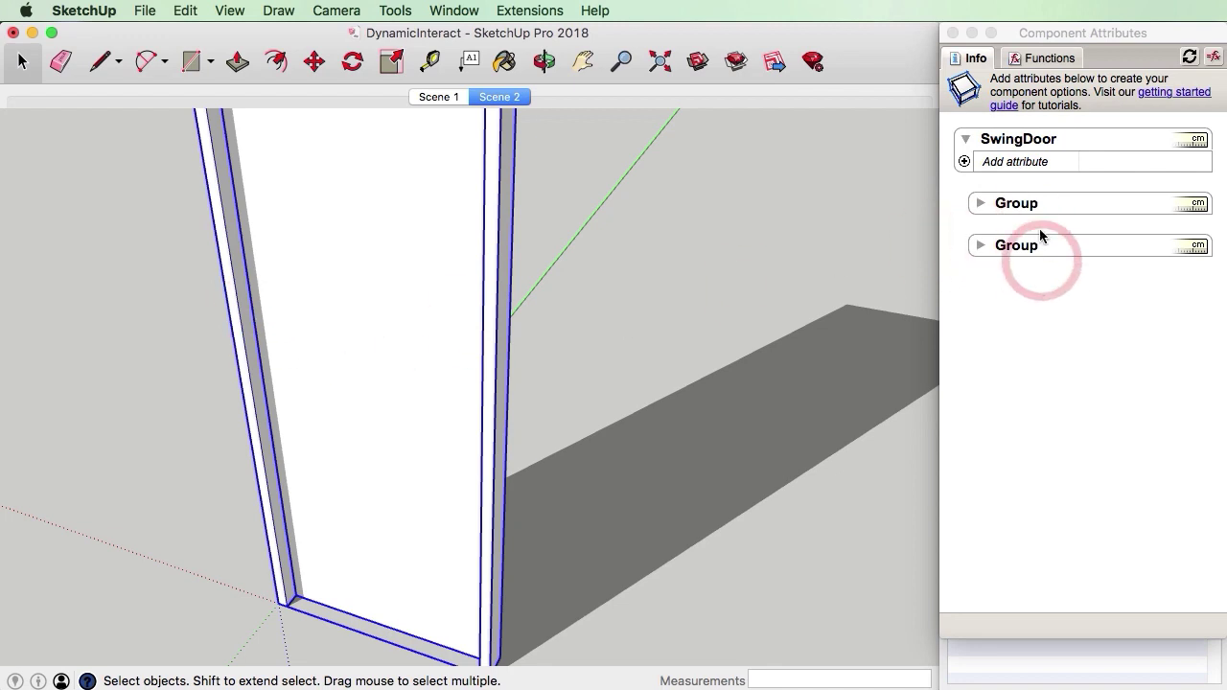
Open the SwingDoor component for editing and rename its frame group DoorFrame in the component attributes.
double_click(506, 309)
left_click(507, 297)
left_click(1026, 139)
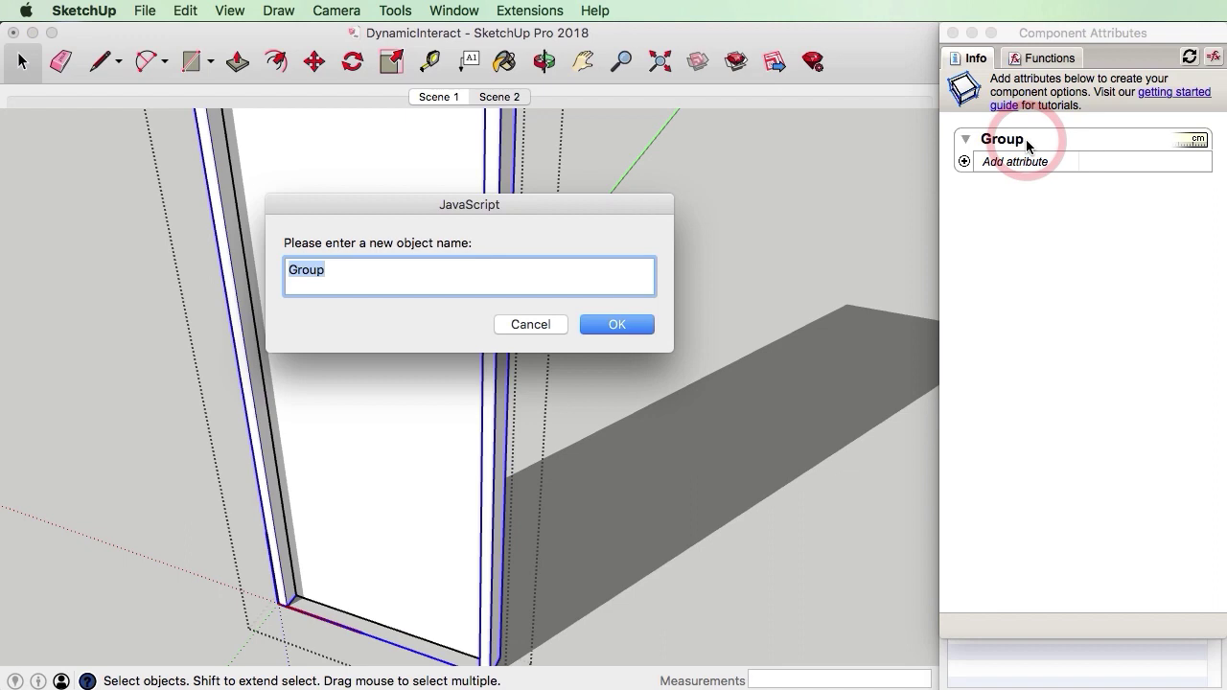
left_click(555, 204)
type("Frame")
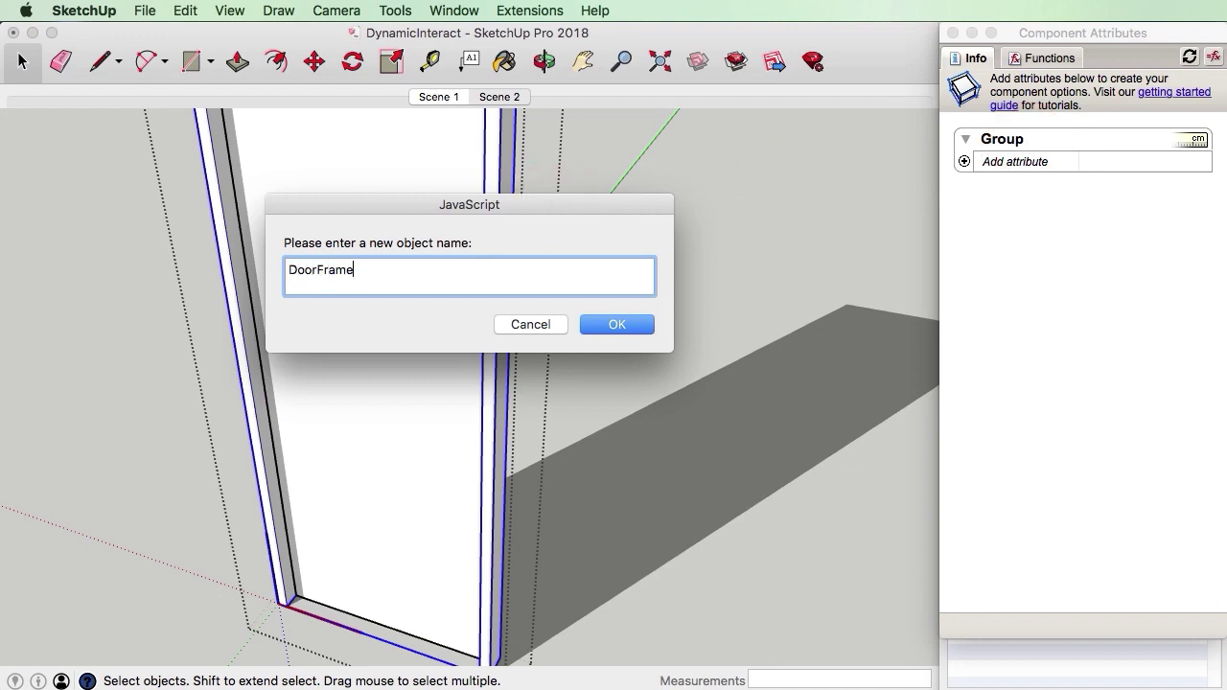
key("Return")
left_click(553, 333)
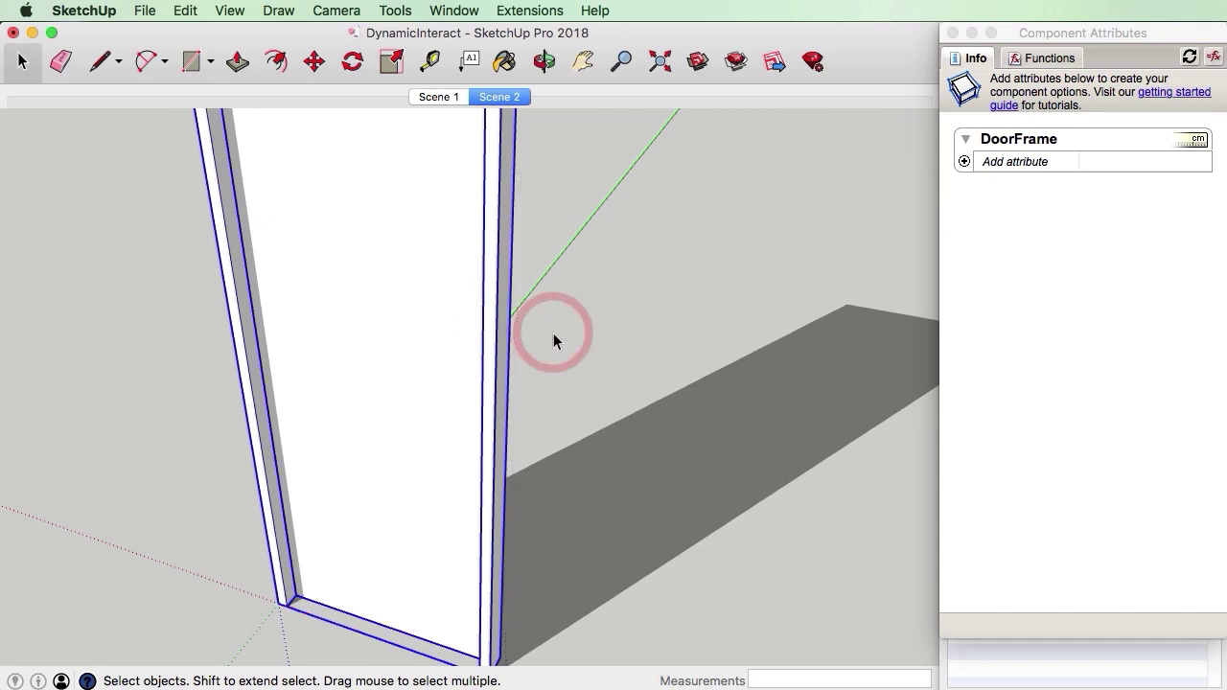
left_click(994, 242)
left_click(997, 205)
left_click(1019, 257)
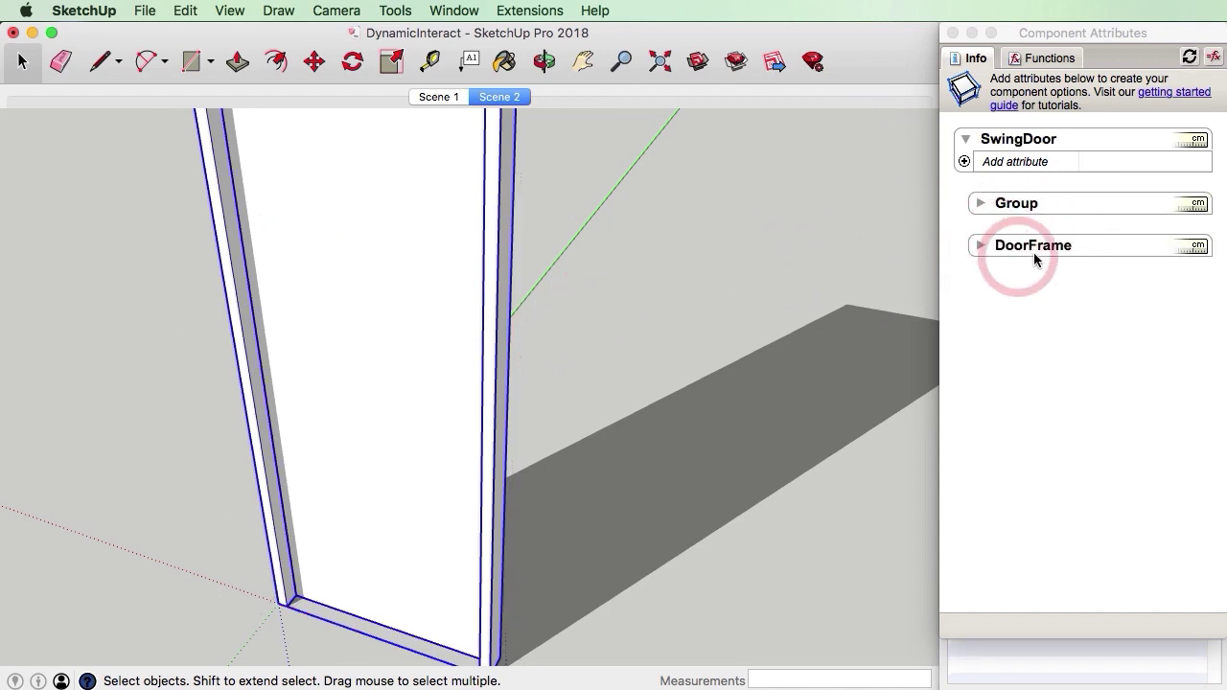
Rename the door panel group inside the SwingDoor component DoorLeaf, and leave component editing.
left_click(597, 302)
double_click(411, 291)
left_click(395, 309)
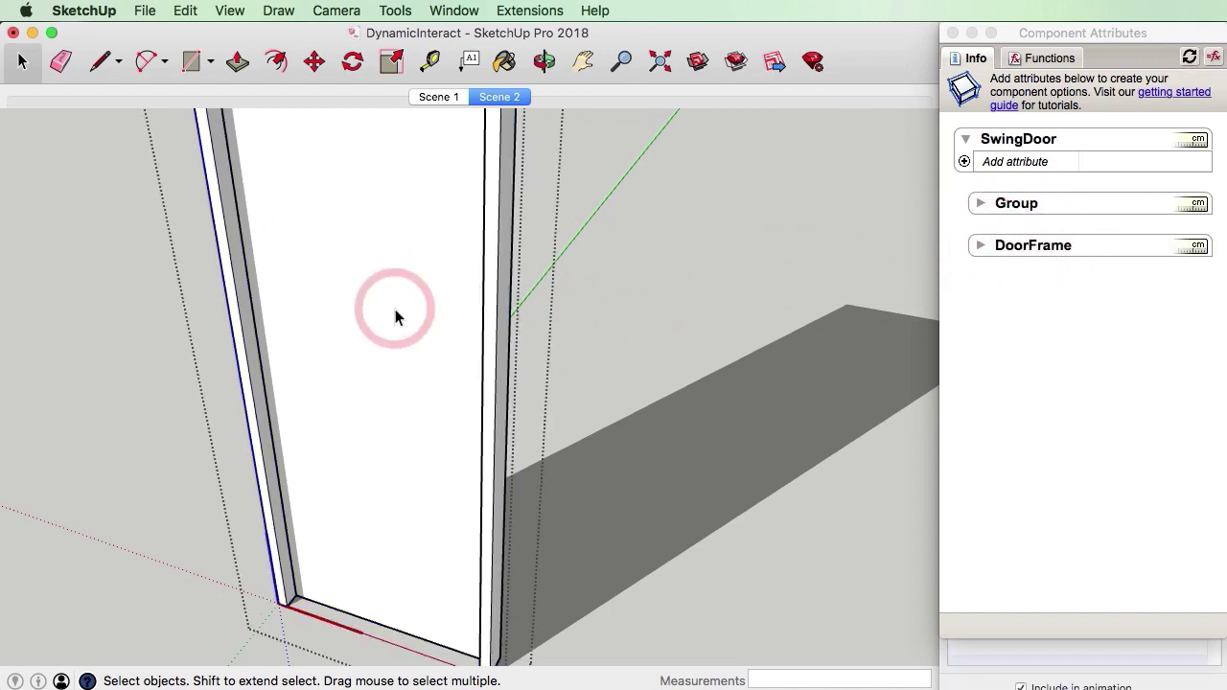
left_click(453, 293)
double_click(1015, 141)
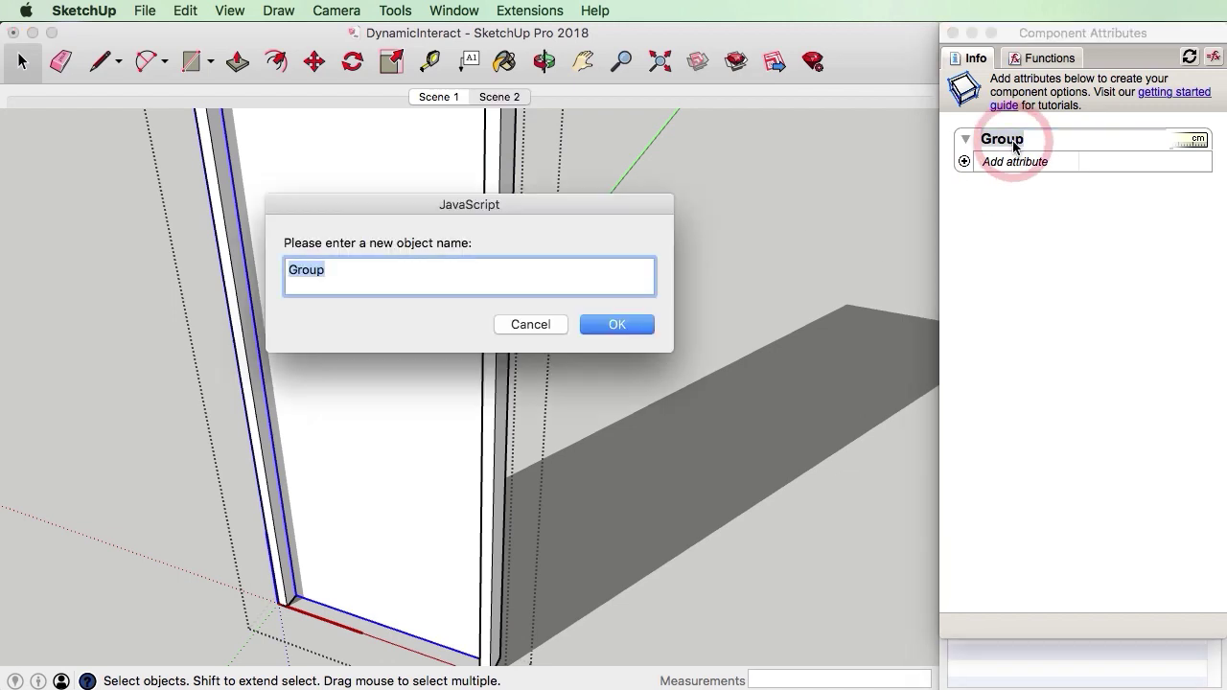
type("DoorLeaf")
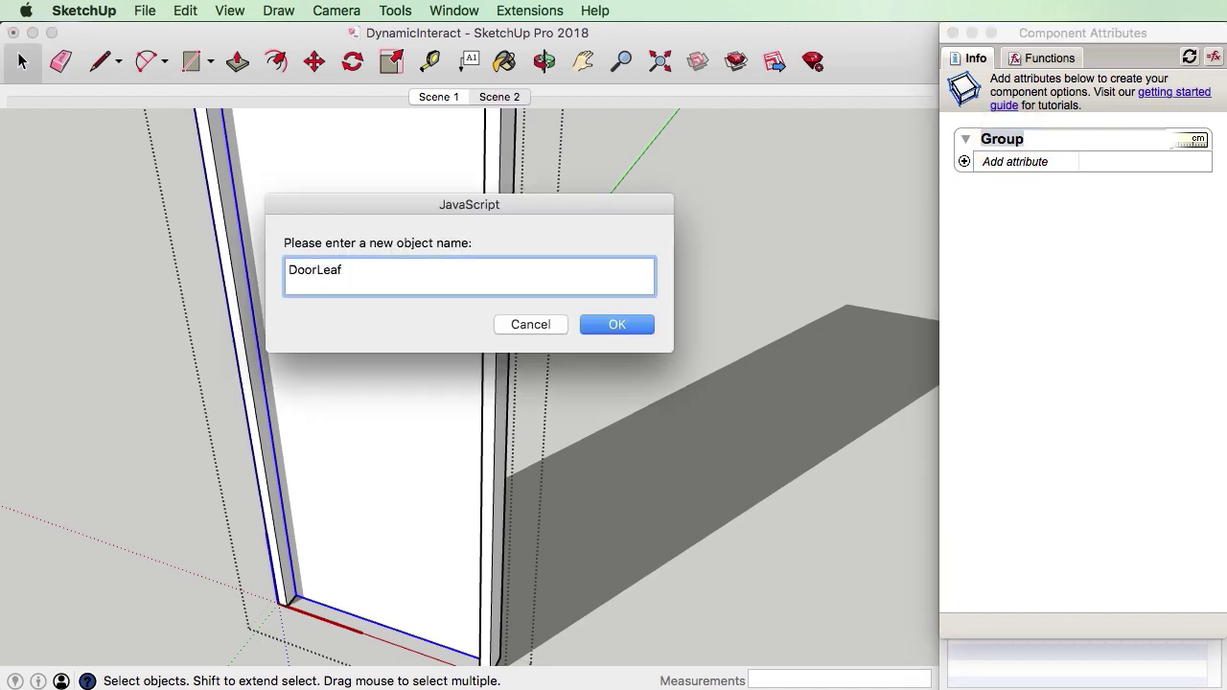
key("Return")
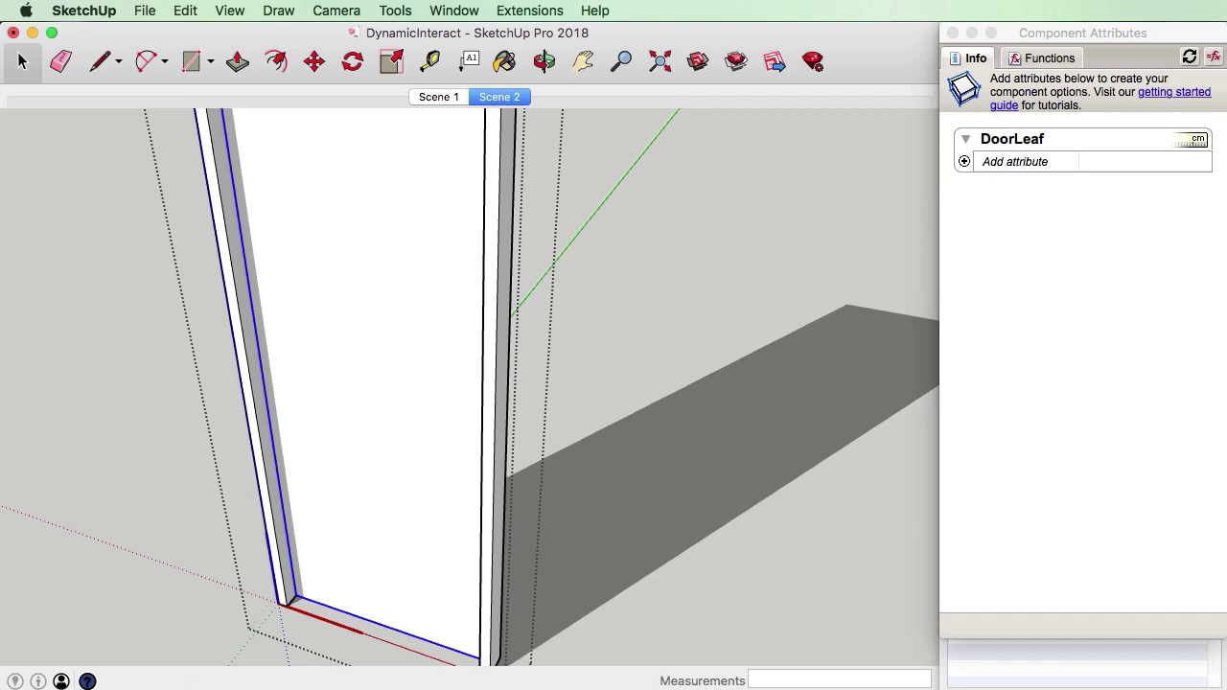
key("Escape")
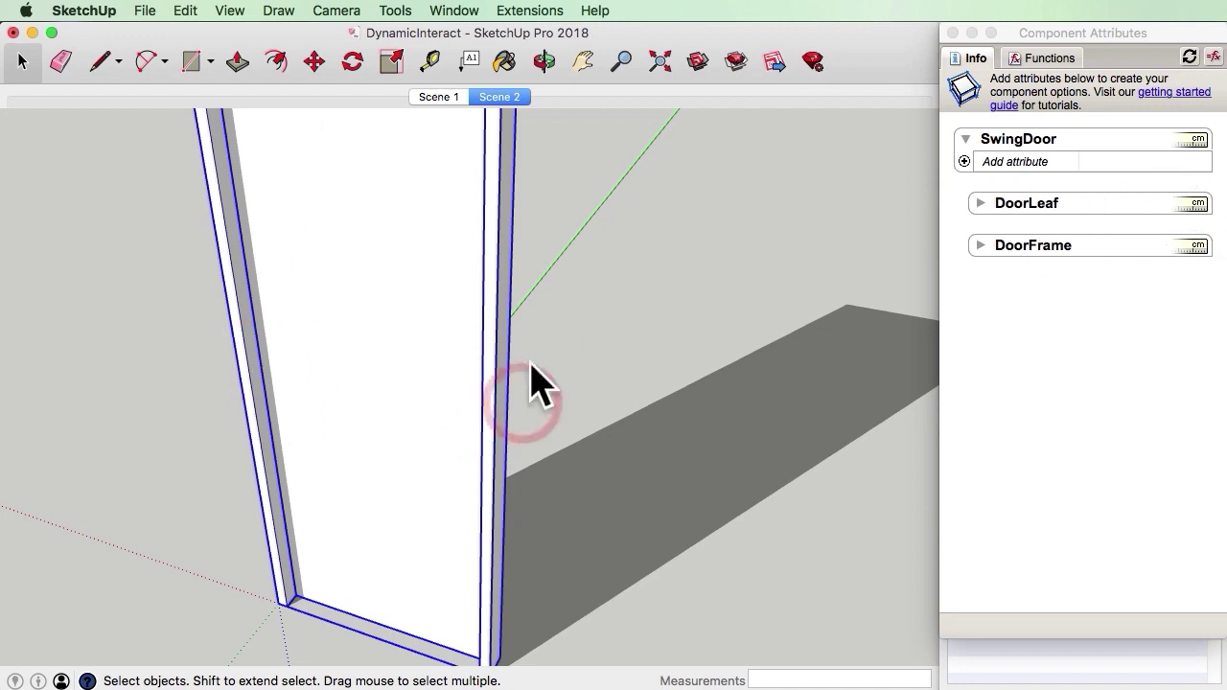
Add an onClick behavior attribute to the DoorLeaf group in the SwingDoor component attributes and open its value for editing.
scroll(458, 451, "down", 5)
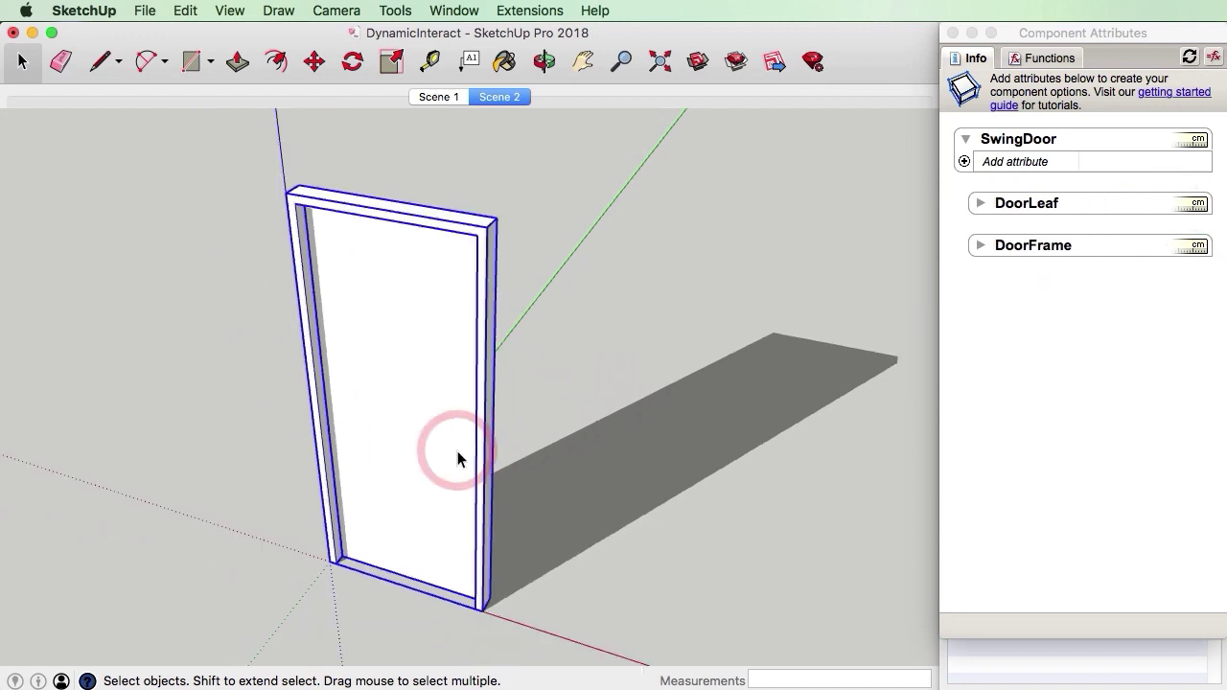
scroll(404, 532, "up", 6)
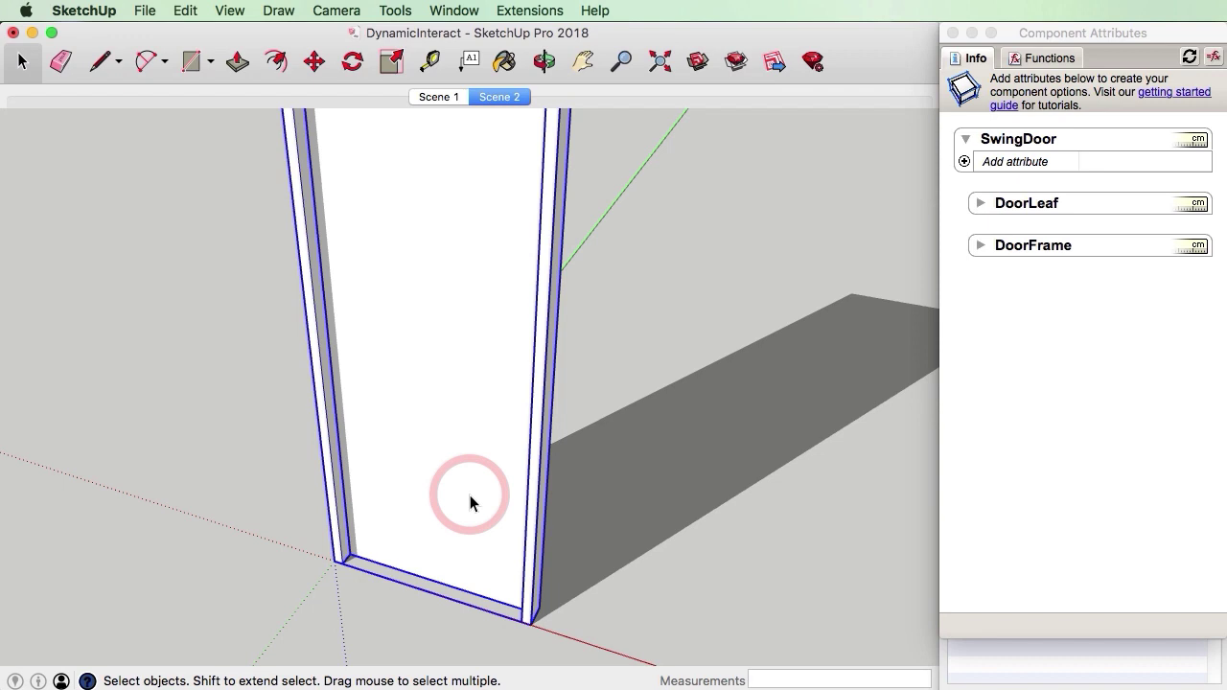
left_click(778, 434)
left_click(448, 464)
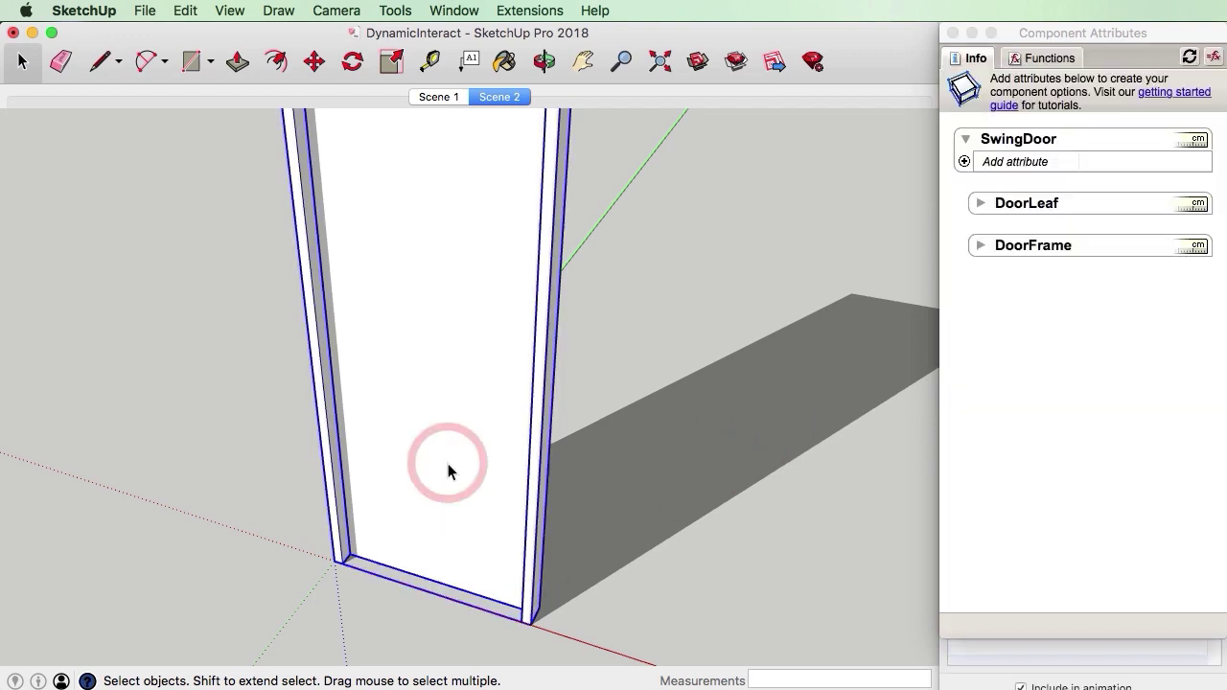
left_click(980, 206)
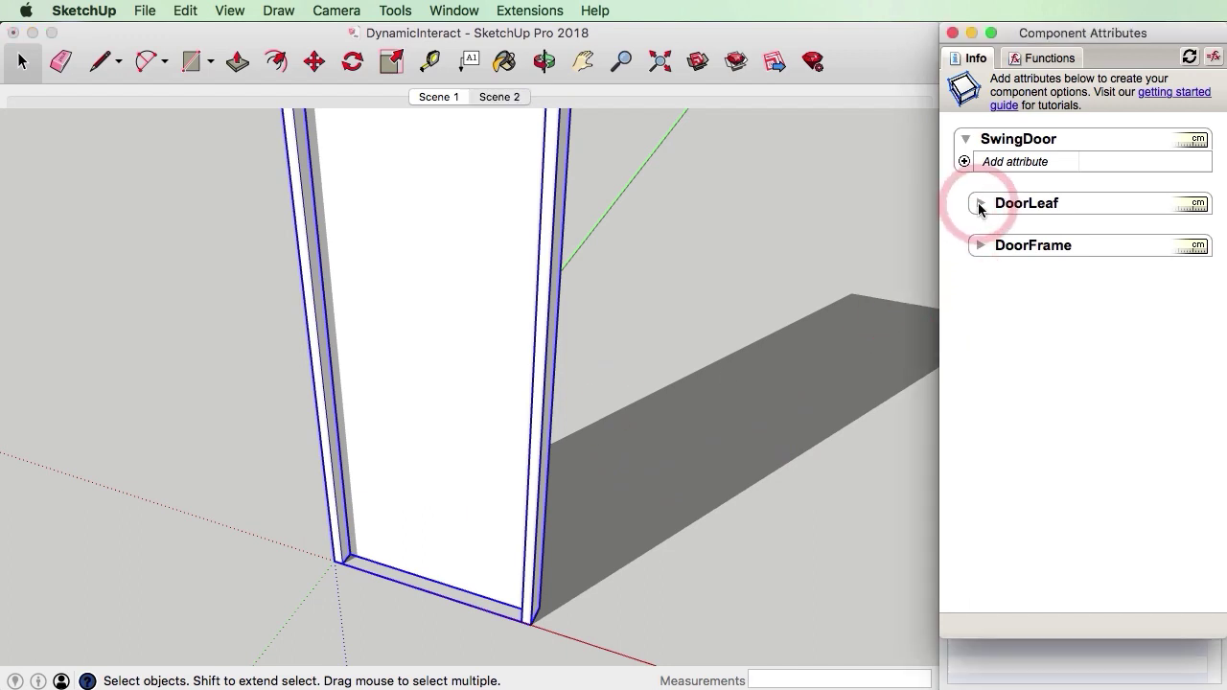
left_click(980, 204)
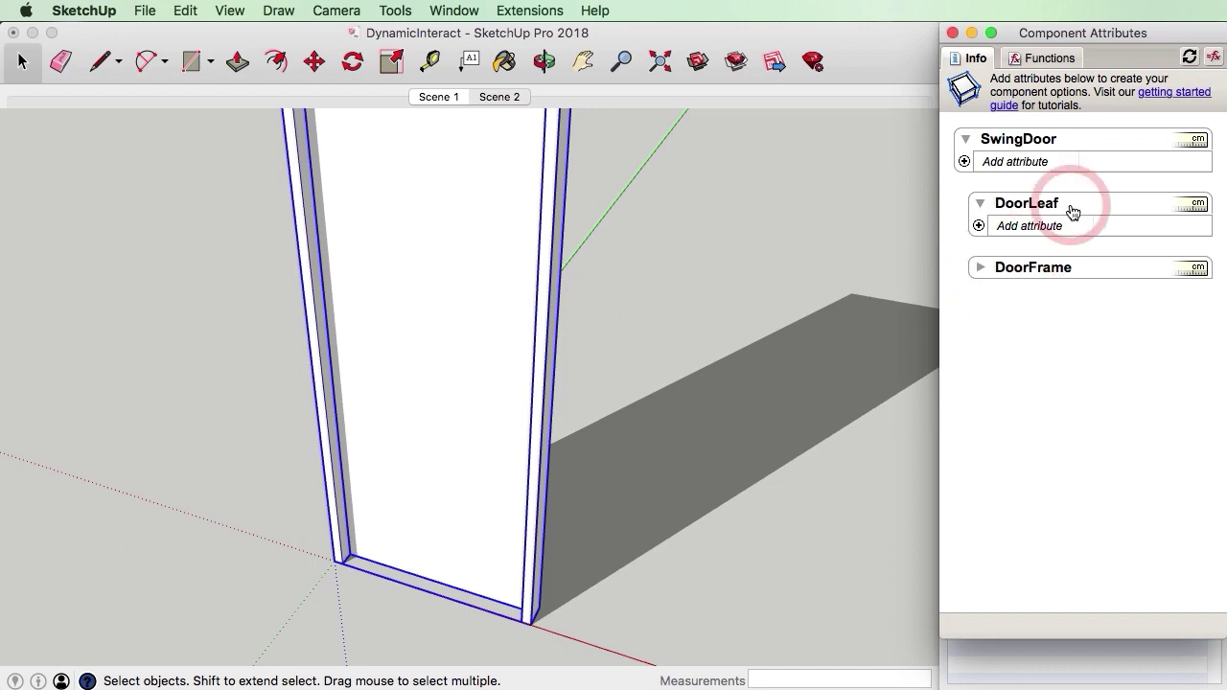
left_click(979, 227)
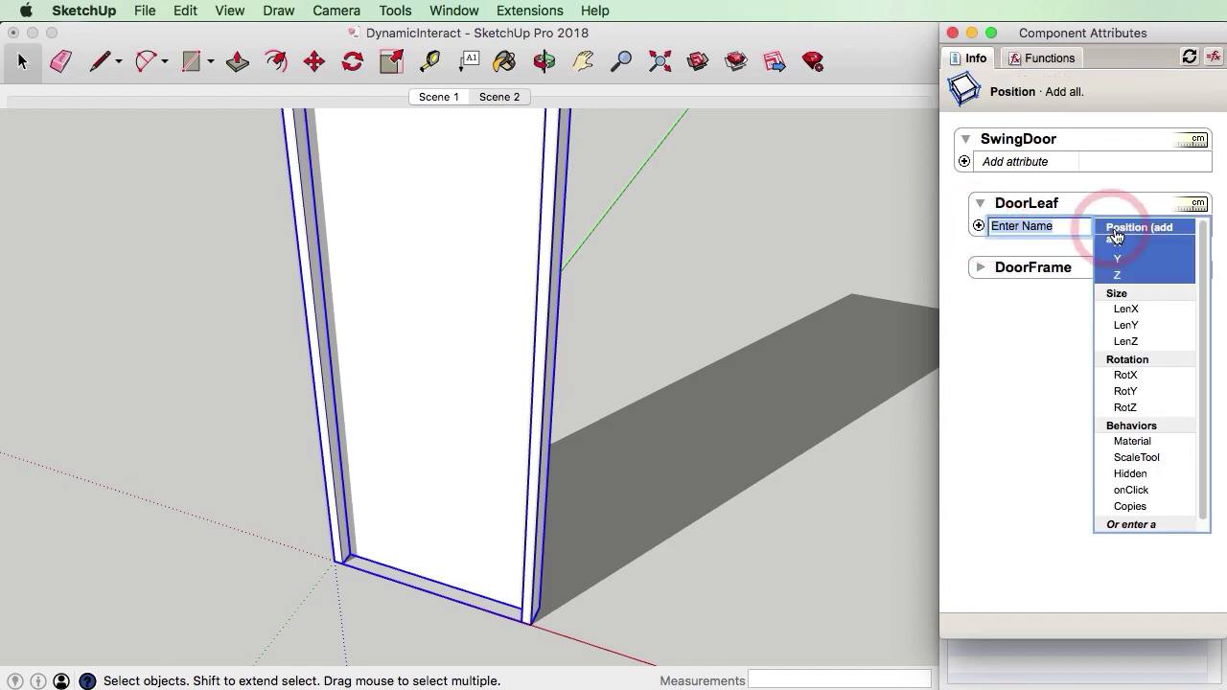
left_click(1124, 492)
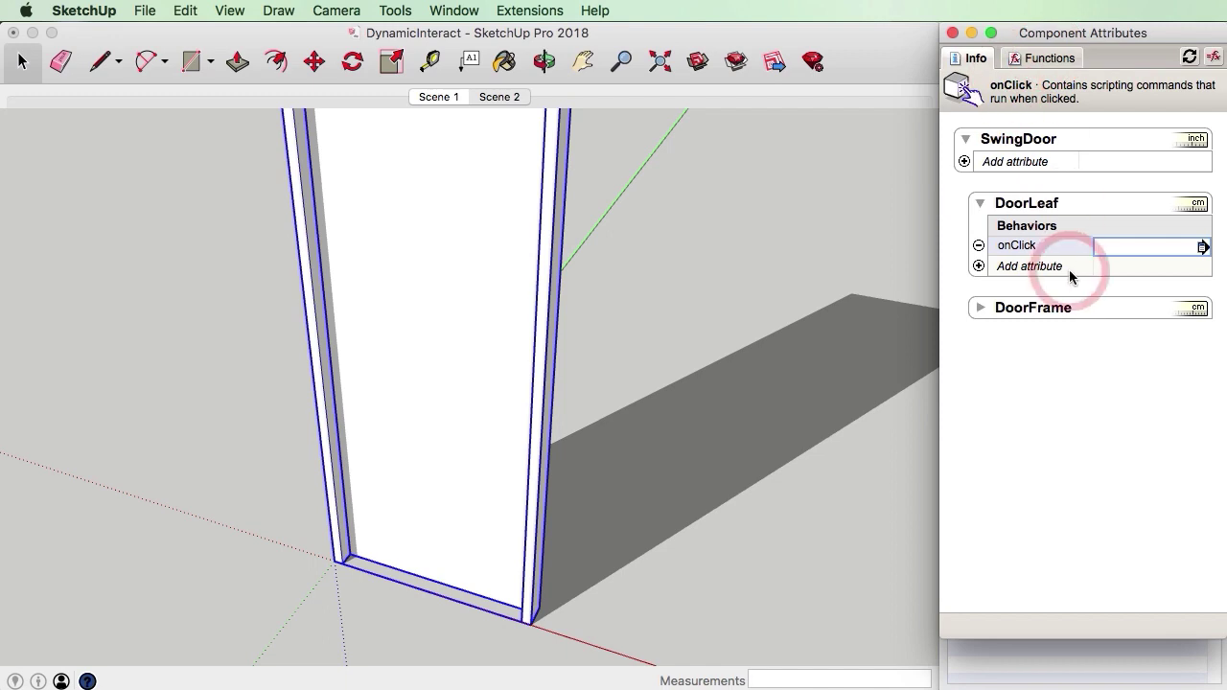
left_click(1111, 247)
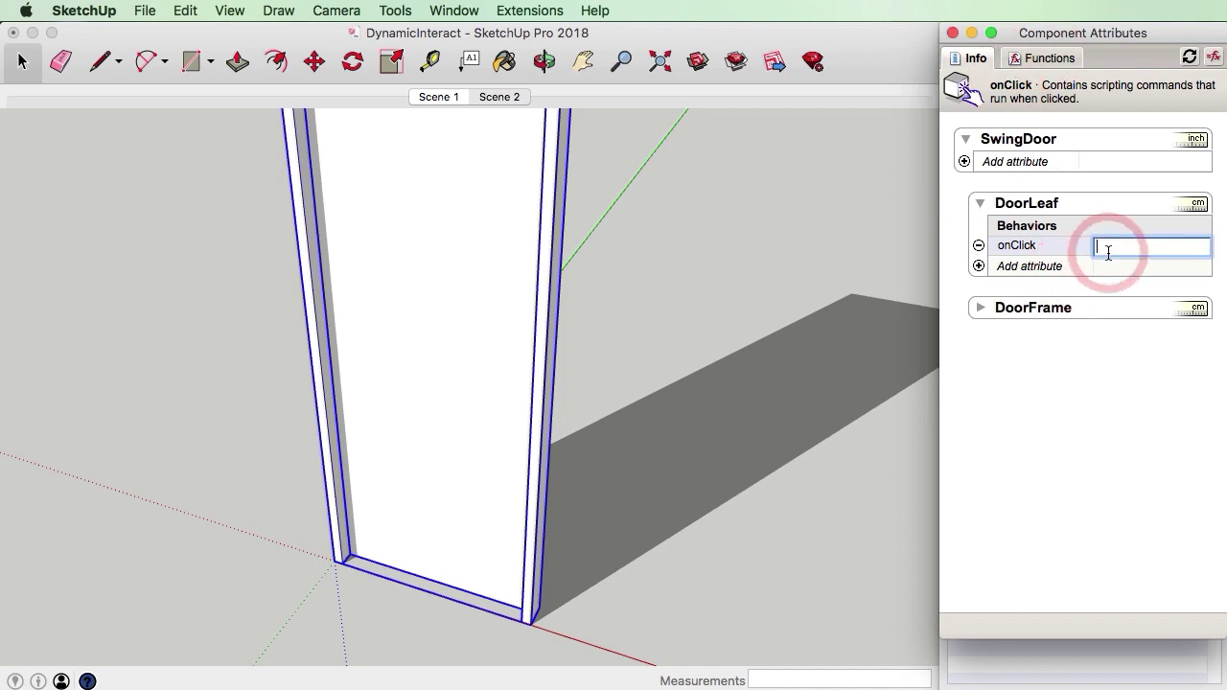
Examine the available spreadsheet functions for the onClick attribute, from math and SketchUp functions through to the logical ones.
left_click(1040, 59)
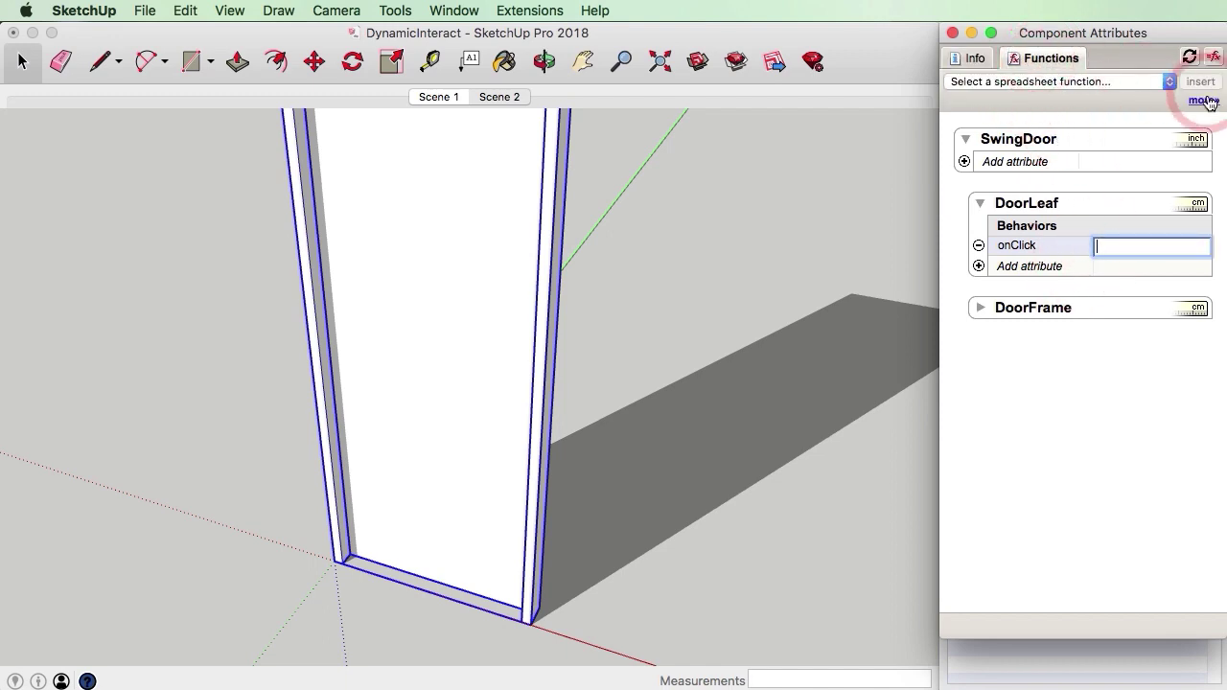
left_click(1213, 60)
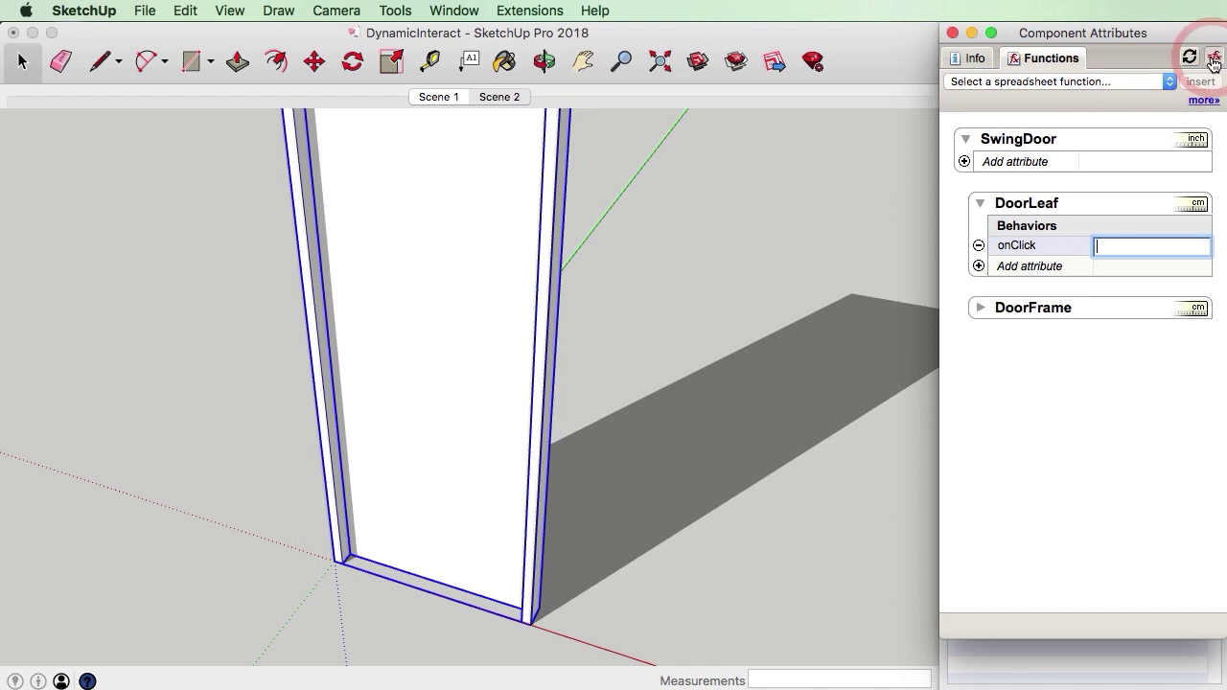
left_click(1169, 82)
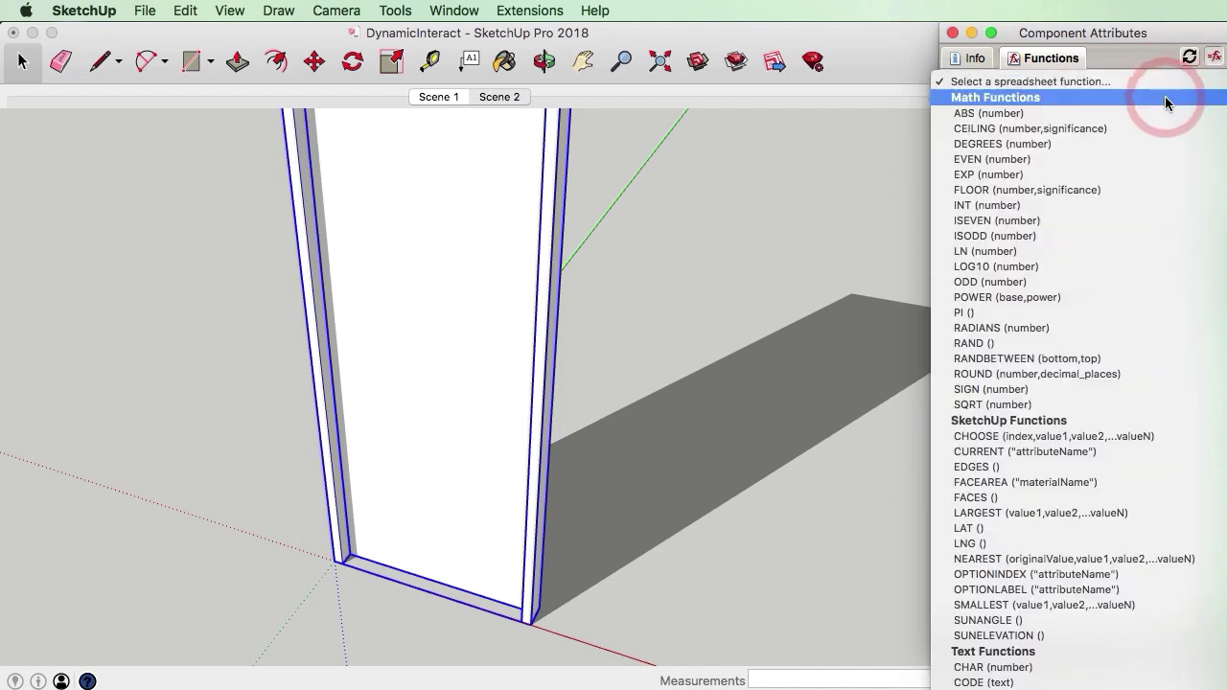
scroll(1056, 469, "down", 10)
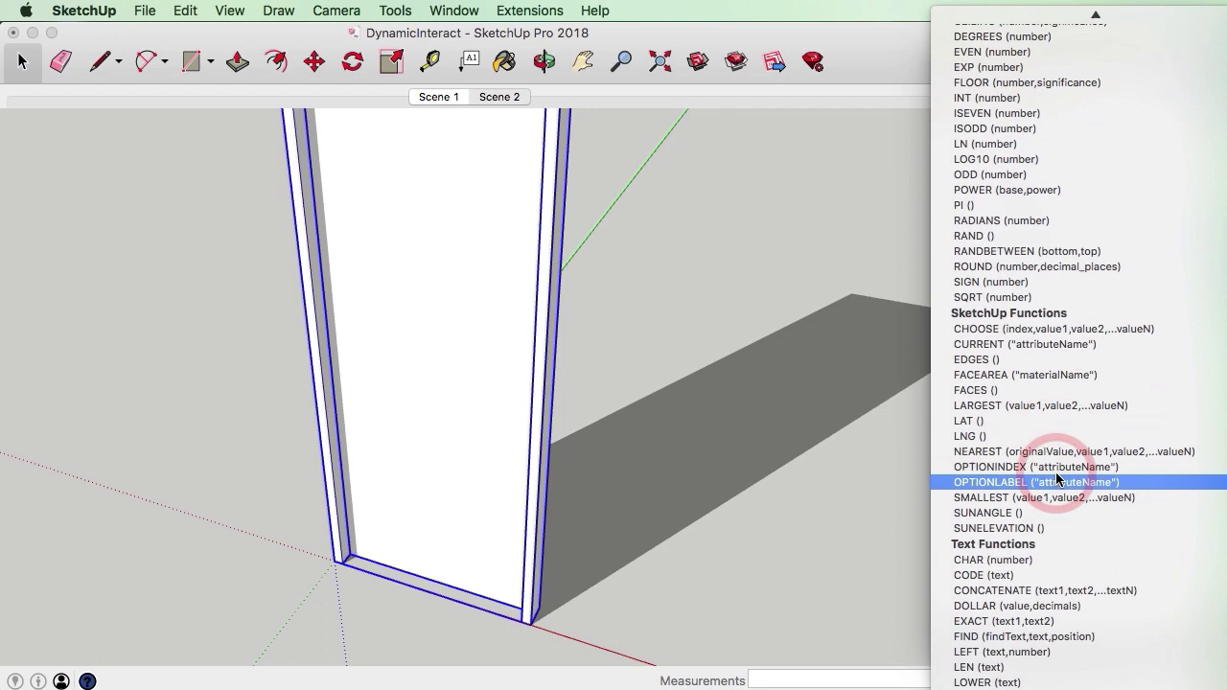
scroll(1056, 468, "down", 3)
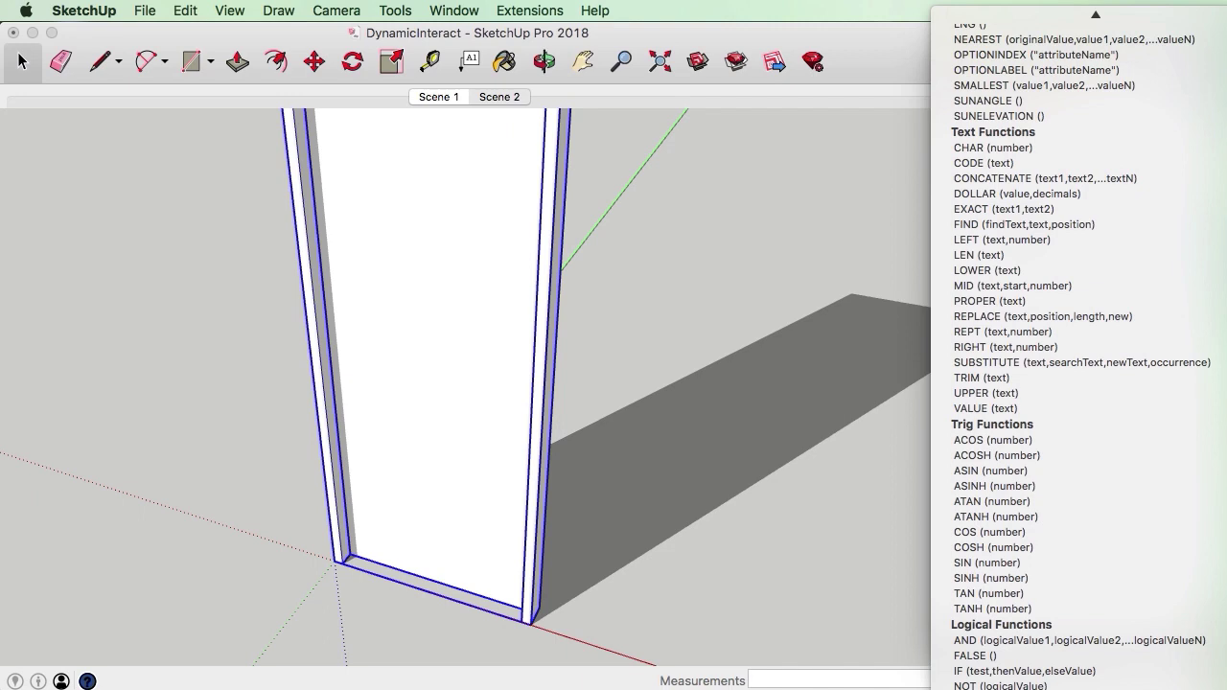
left_click(827, 53)
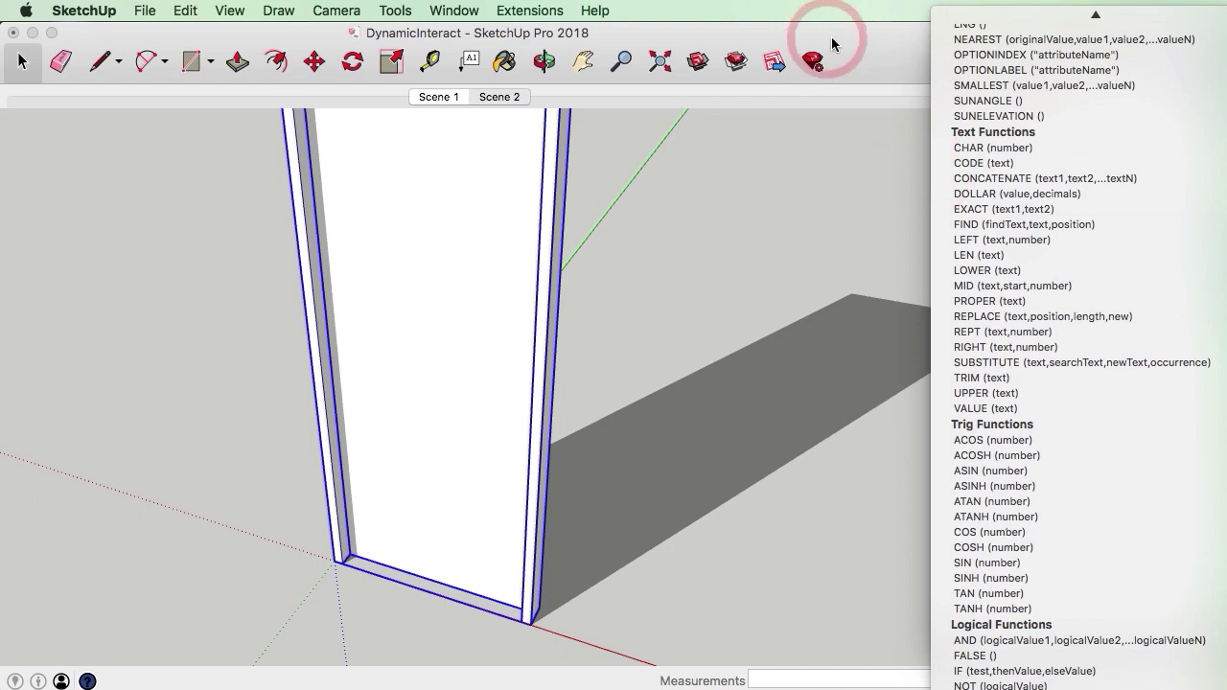
Start DoorLeaf's onClick value with the ANIMATE function and "RotZ" as its first argument.
left_click(1126, 245)
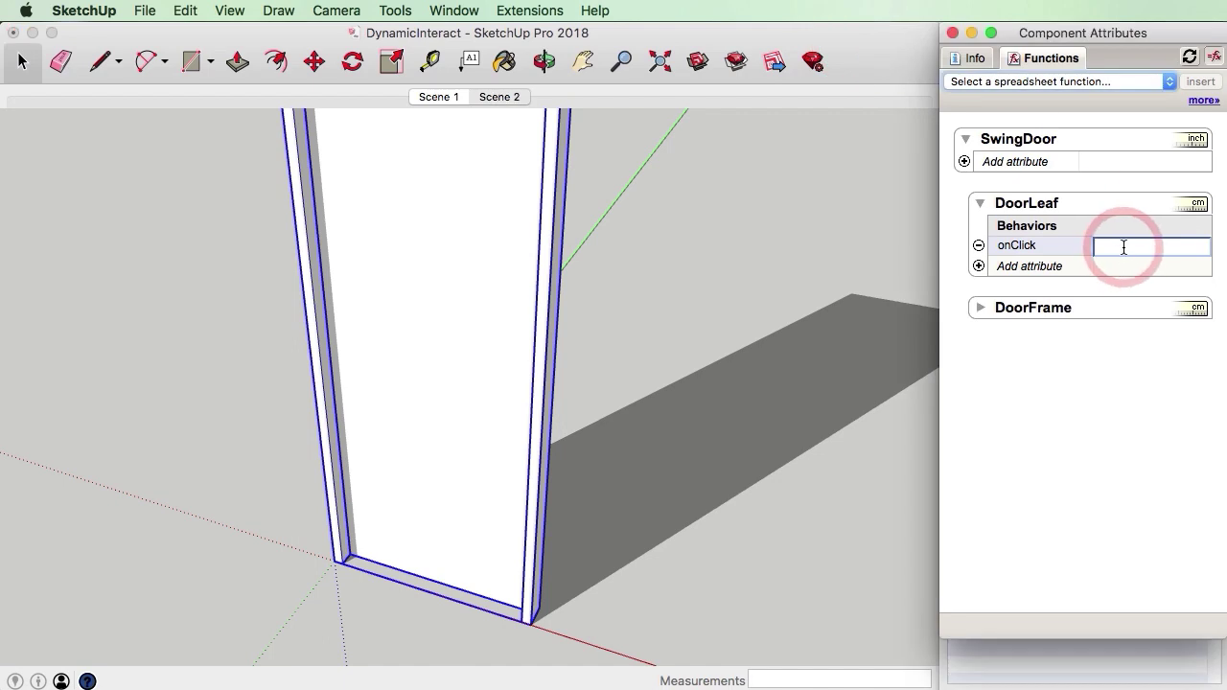
left_click(1002, 35)
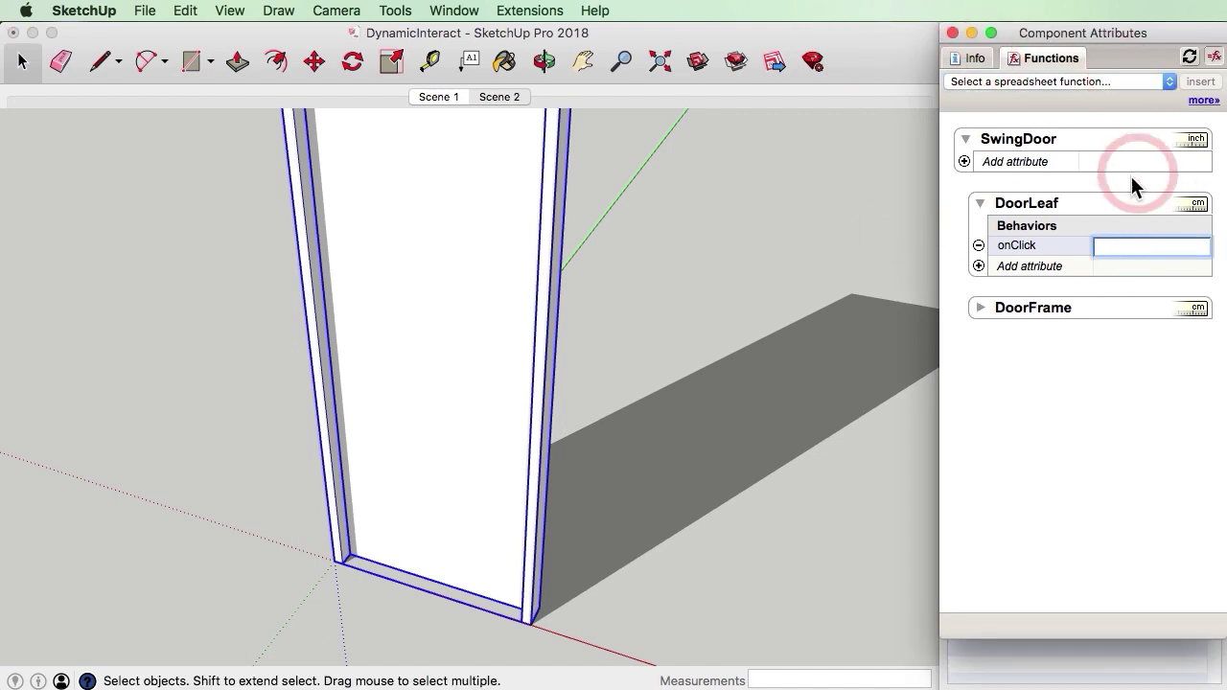
type("ANIMATE")
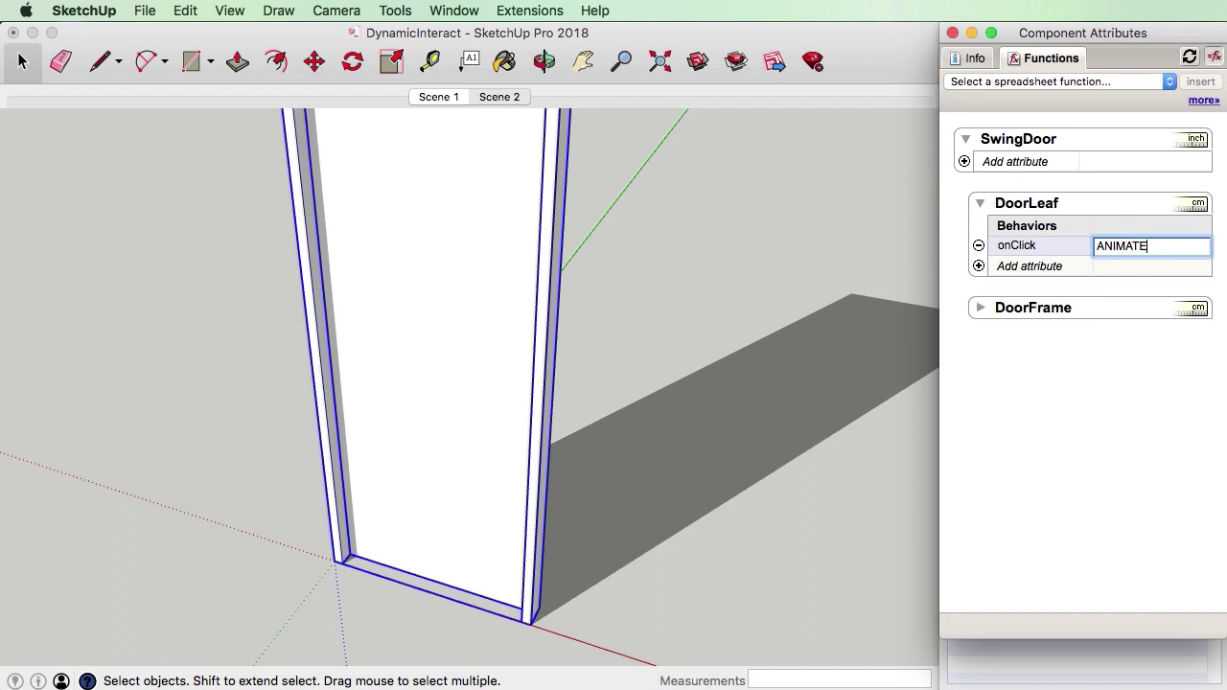
type("(")
type("\"RotZ\"")
Re-enter the closing and opening quotation marks around RotZ in the onClick formula.
left_click(1154, 247)
key("BackSpace")
type("\"")
key("Left")
key("Left")
key("Left")
key("Left")
key("Left")
key("BackSpace")
type("\"")
key("Right")
key("Right")
key("Right")
key("Right")
key("Right")
Complete the onClick formula with the rotation states 0 and 90 and a closing parenthesis.
type(",0,90")
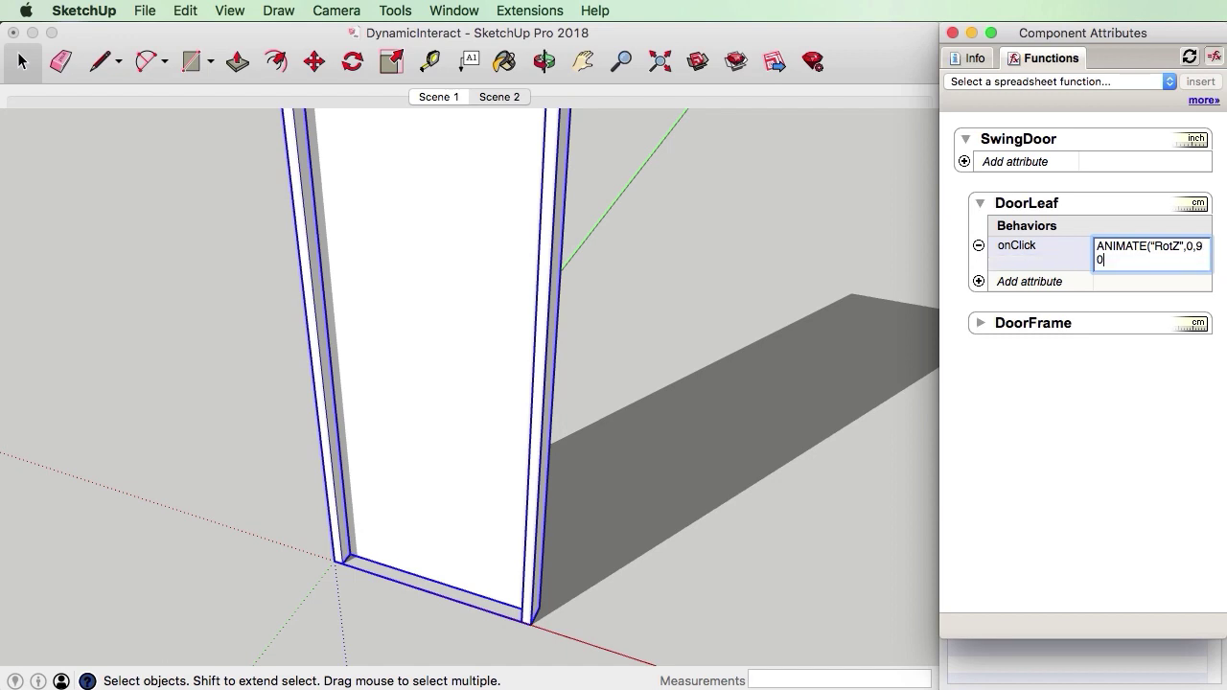
type(")")
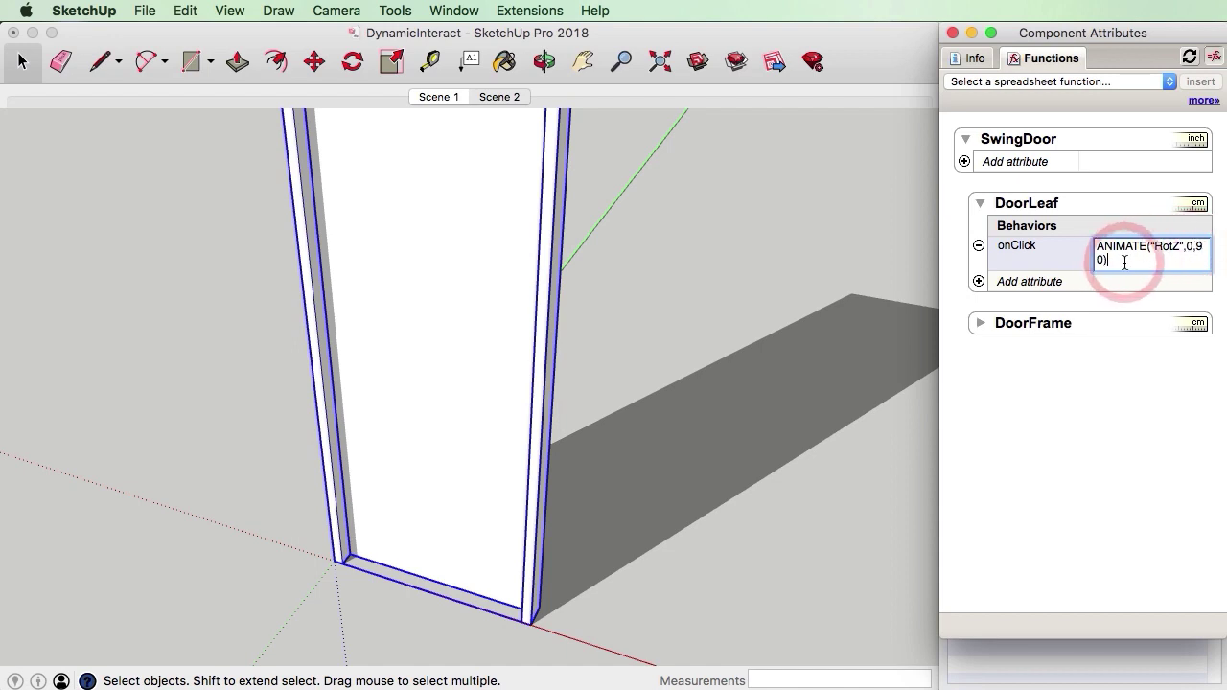
key("Return")
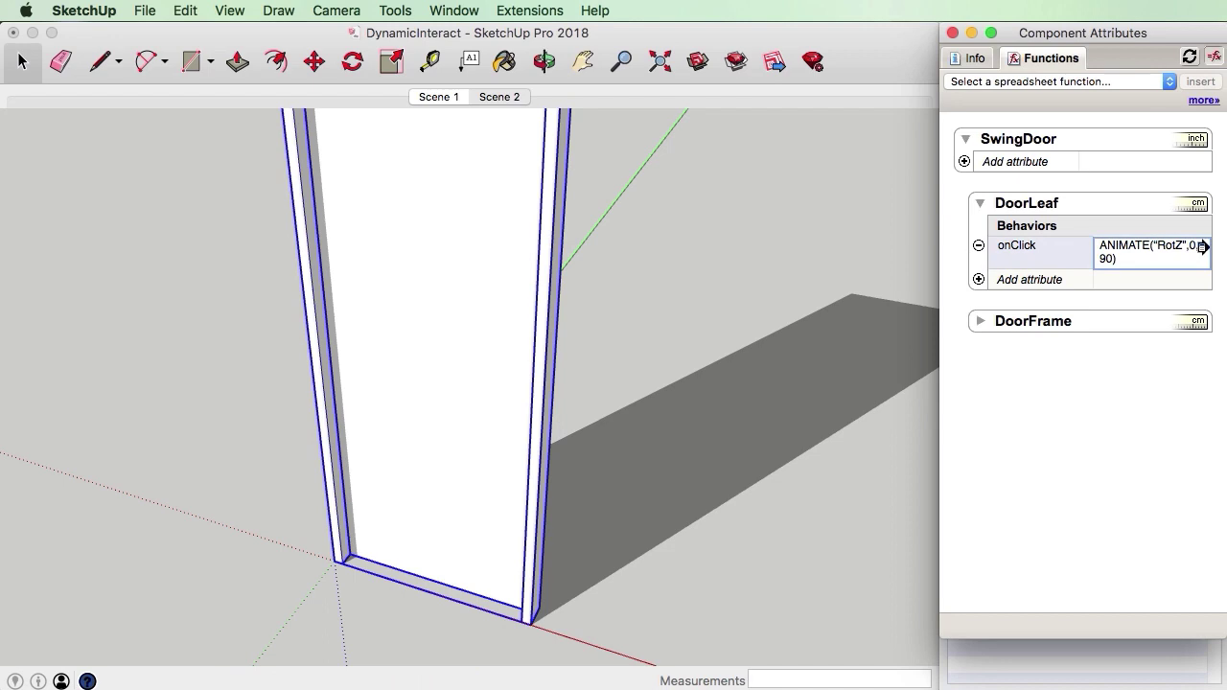
Widen the attributes window, replace the quotes around RotZ in the onClick formula with straight ones, and close the window.
left_click_drag(1102, 35, 1014, 35)
left_click_drag(1141, 131, 1169, 129)
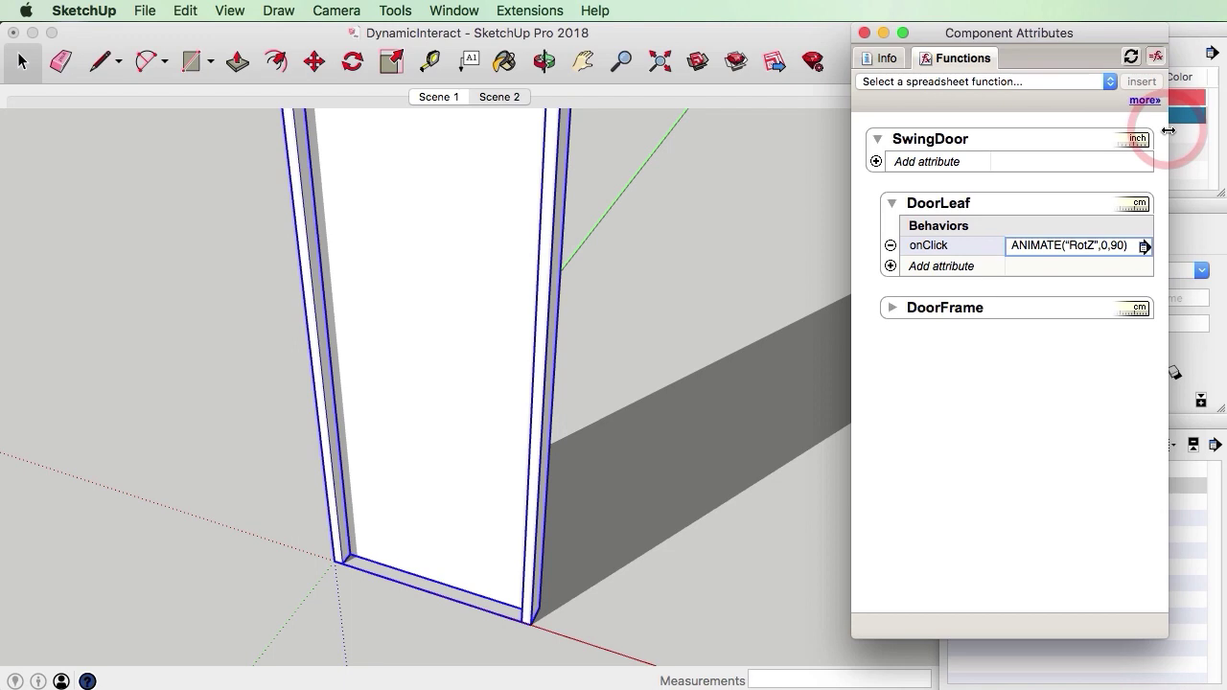
left_click(1064, 248)
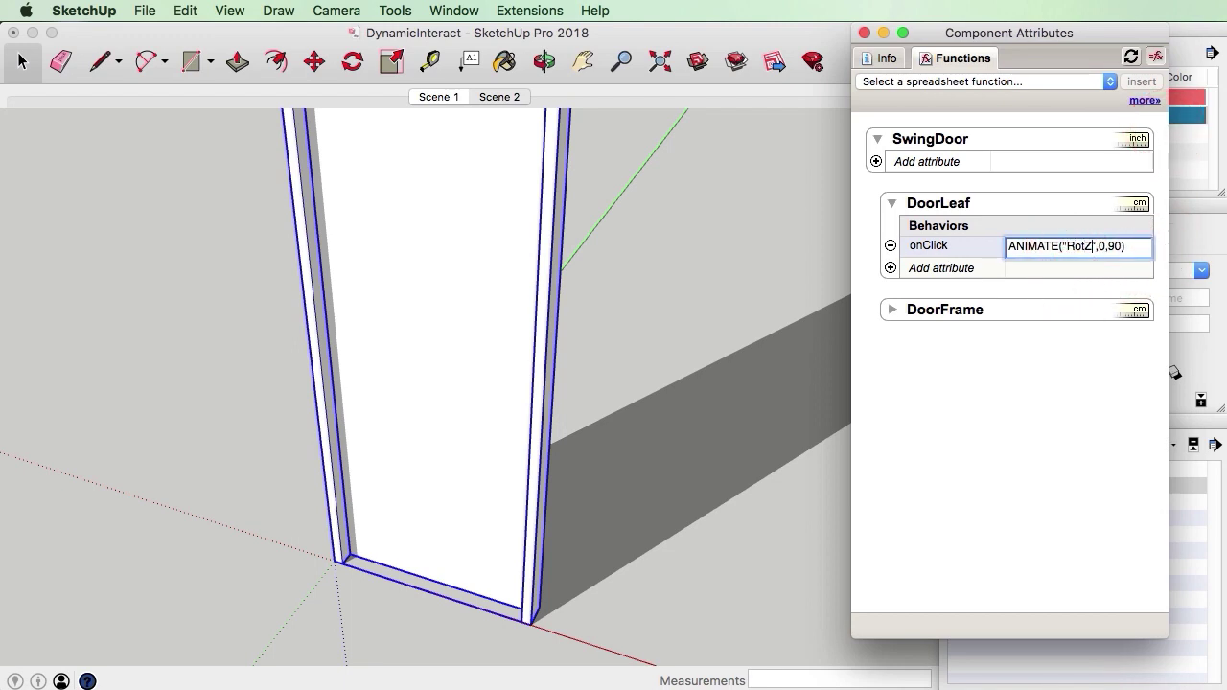
type(",")
key("Return")
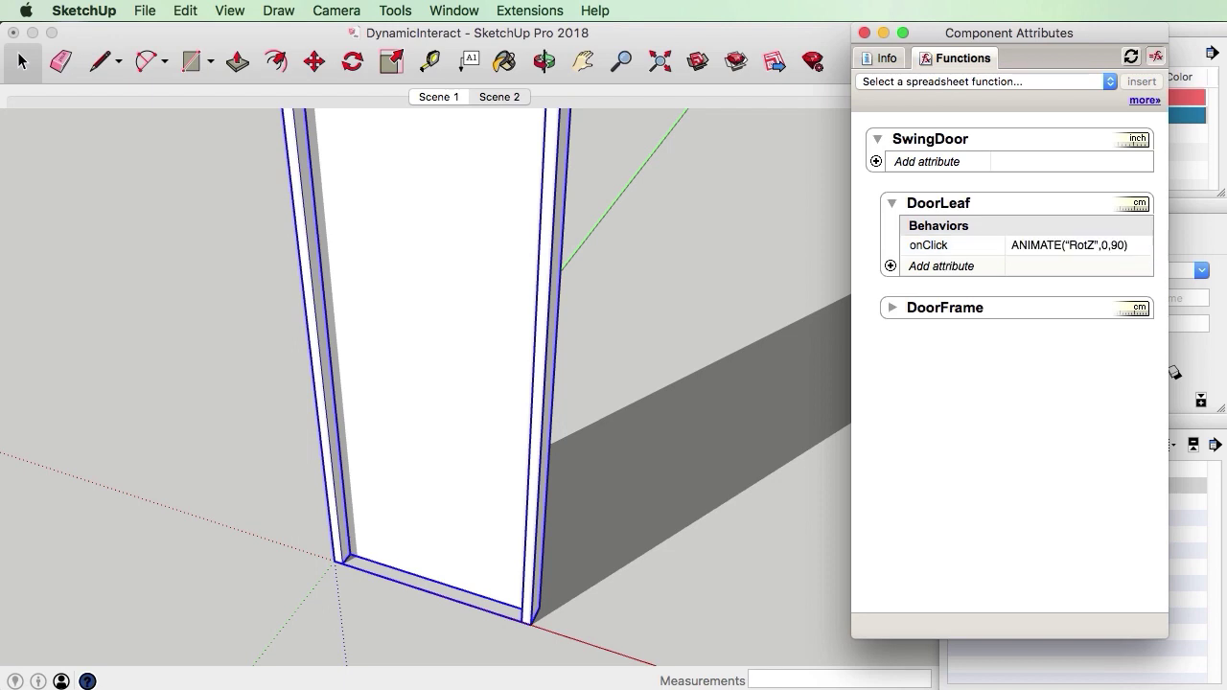
left_click(1072, 247)
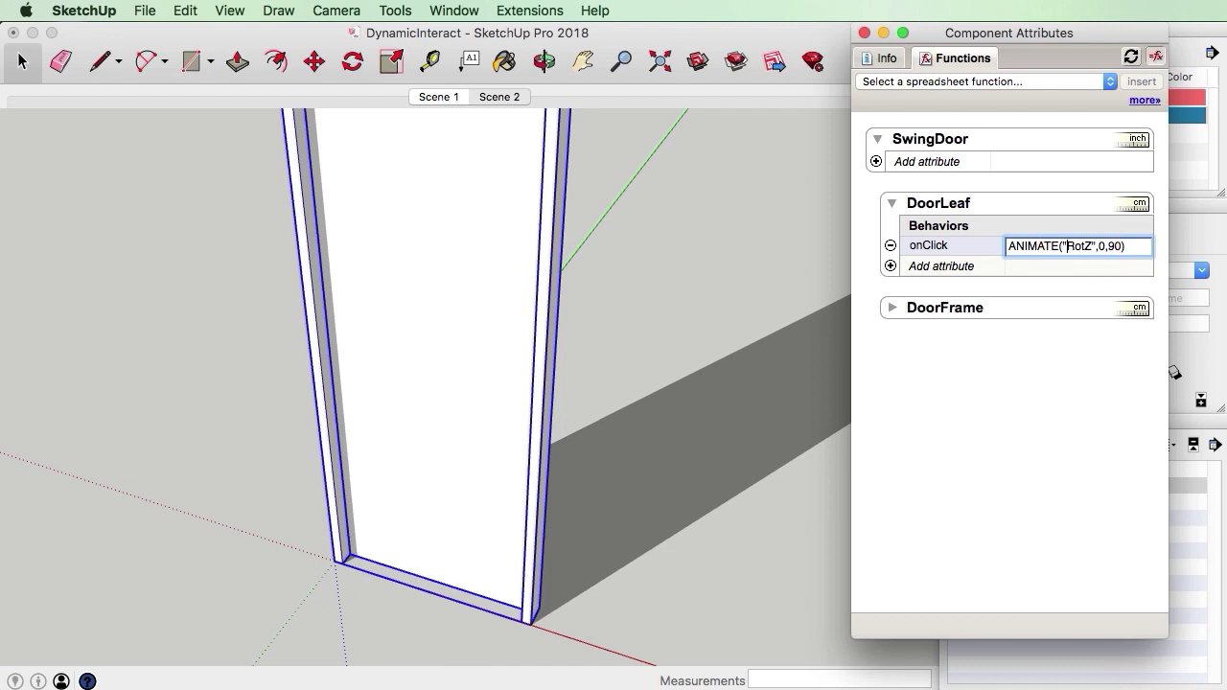
left_click(992, 239)
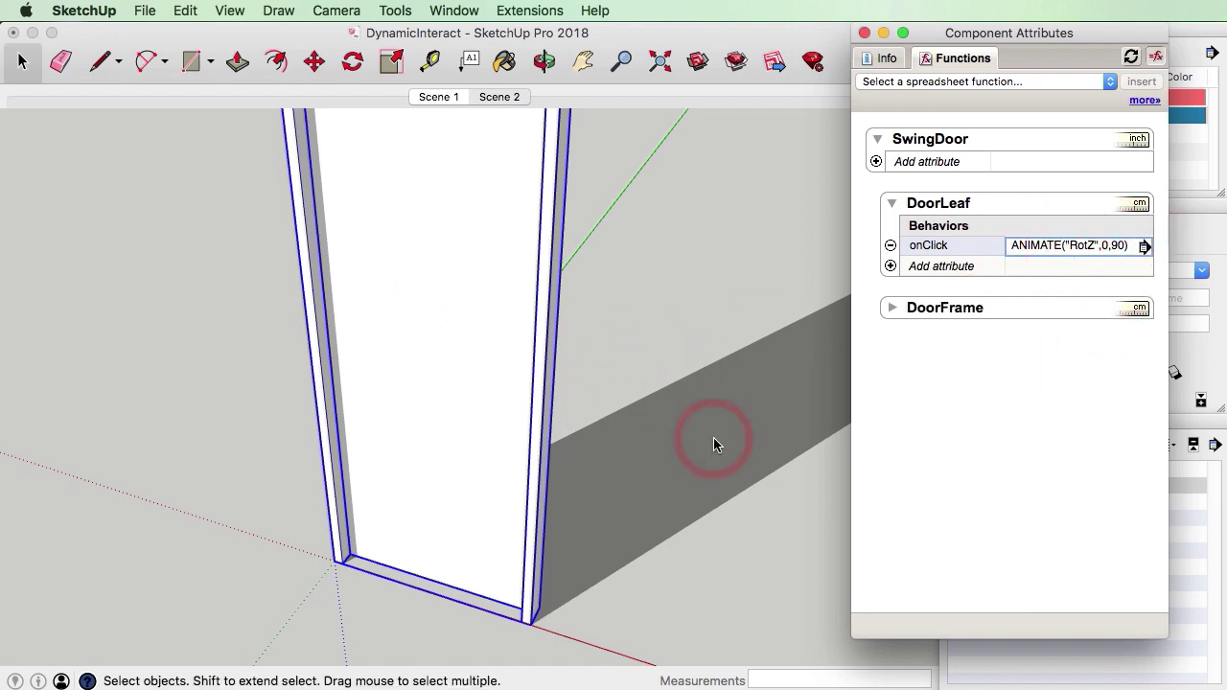
left_click(864, 34)
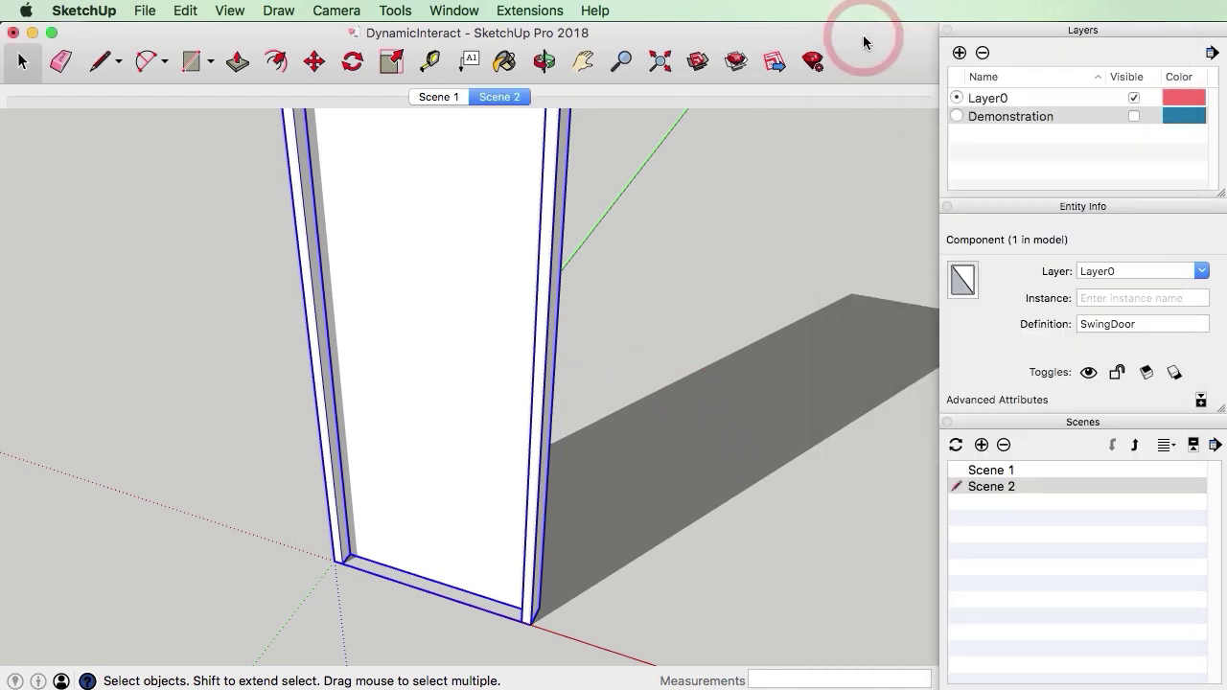
Deselect the SwingDoor component and activate the Interact tool.
scroll(422, 499, "down", 5)
scroll(441, 464, "up", 4)
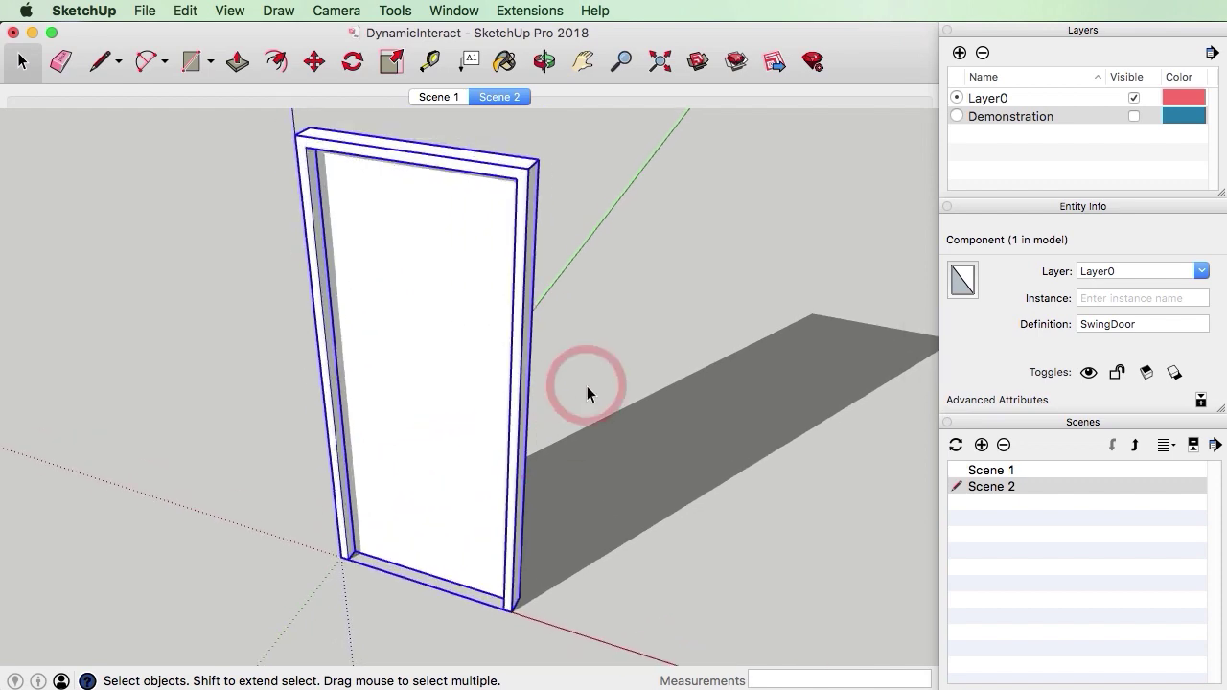
left_click(587, 388)
left_click(395, 10)
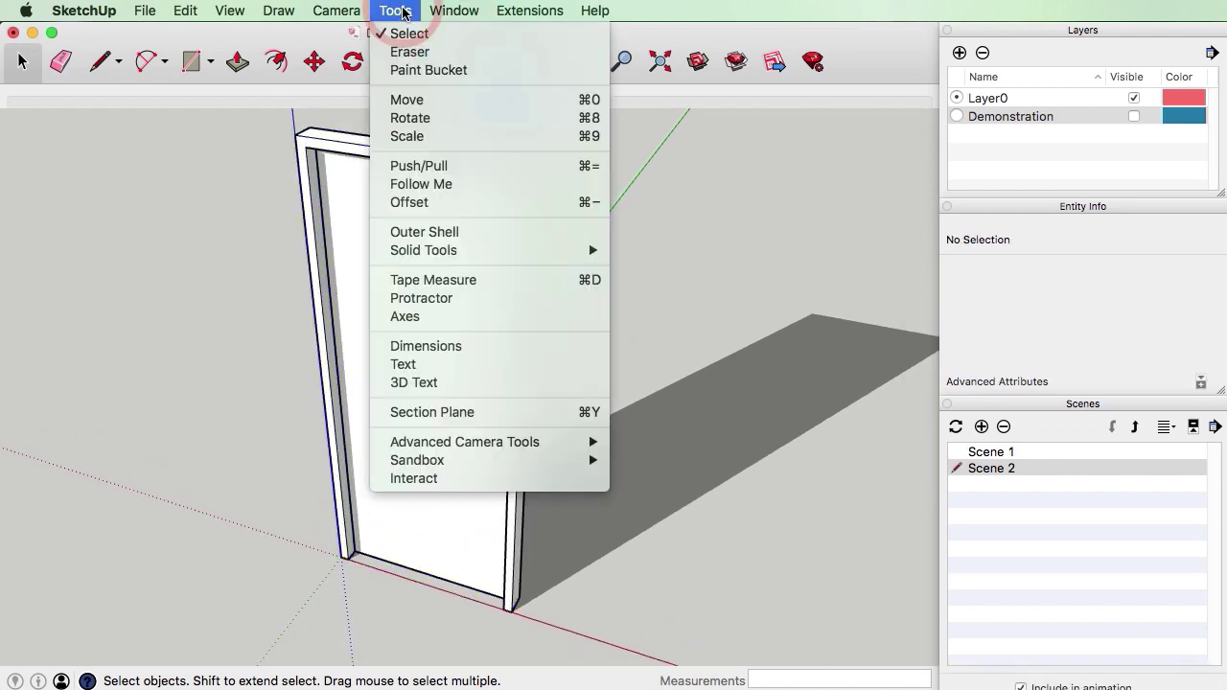
left_click(441, 479)
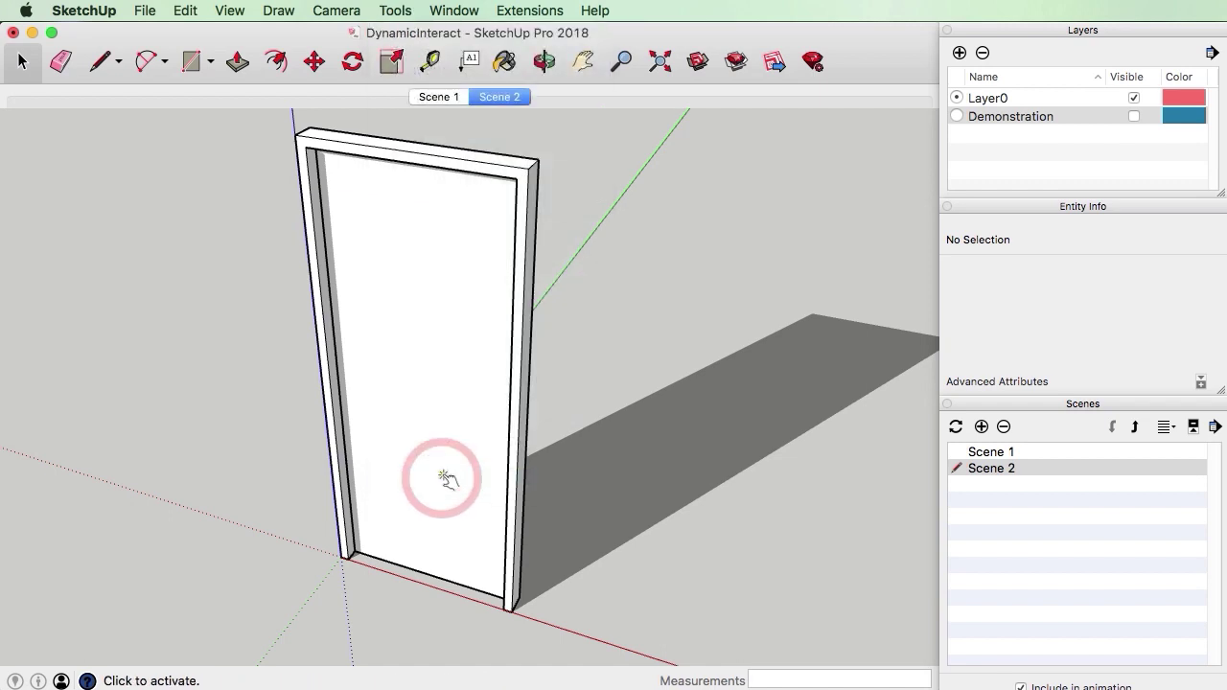
Open the toolbar customization and locate the Interact tool among the available items.
left_click(814, 65)
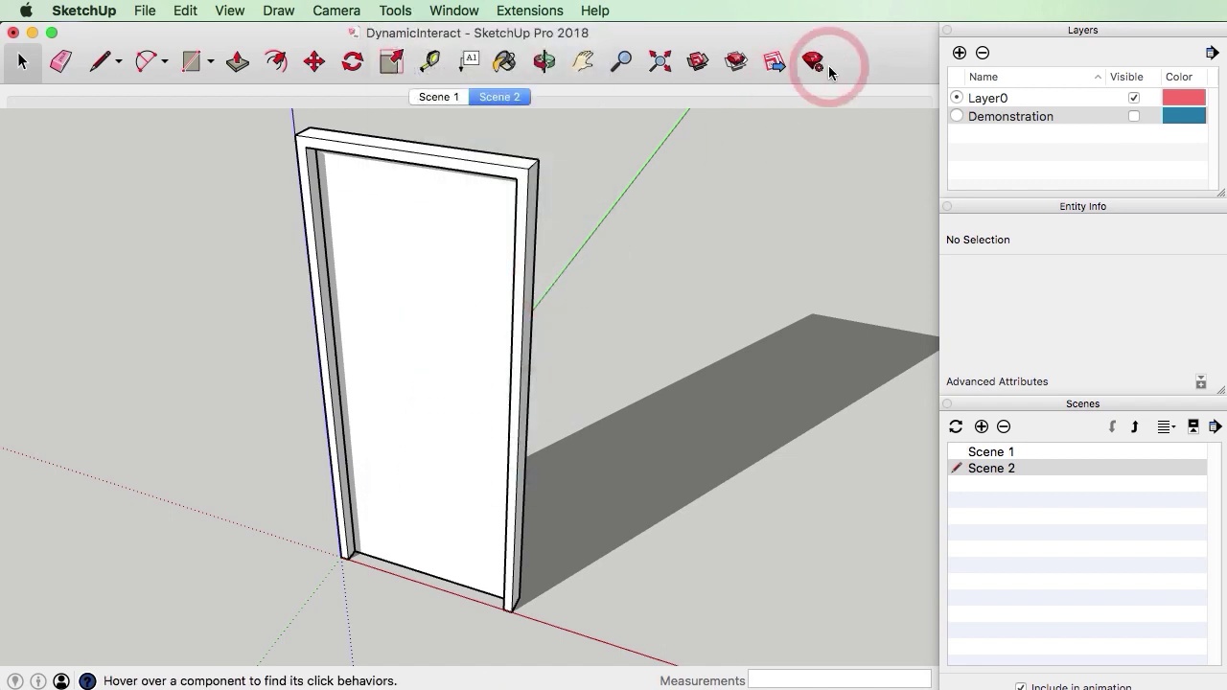
left_click(243, 10)
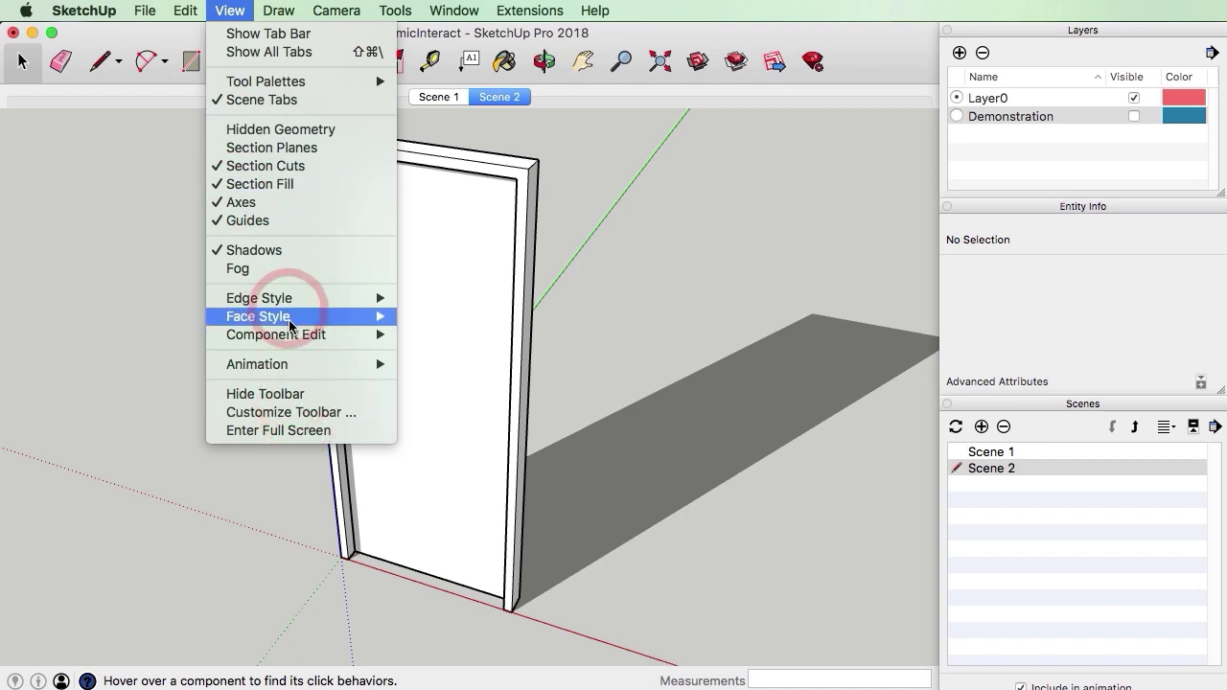
left_click(306, 414)
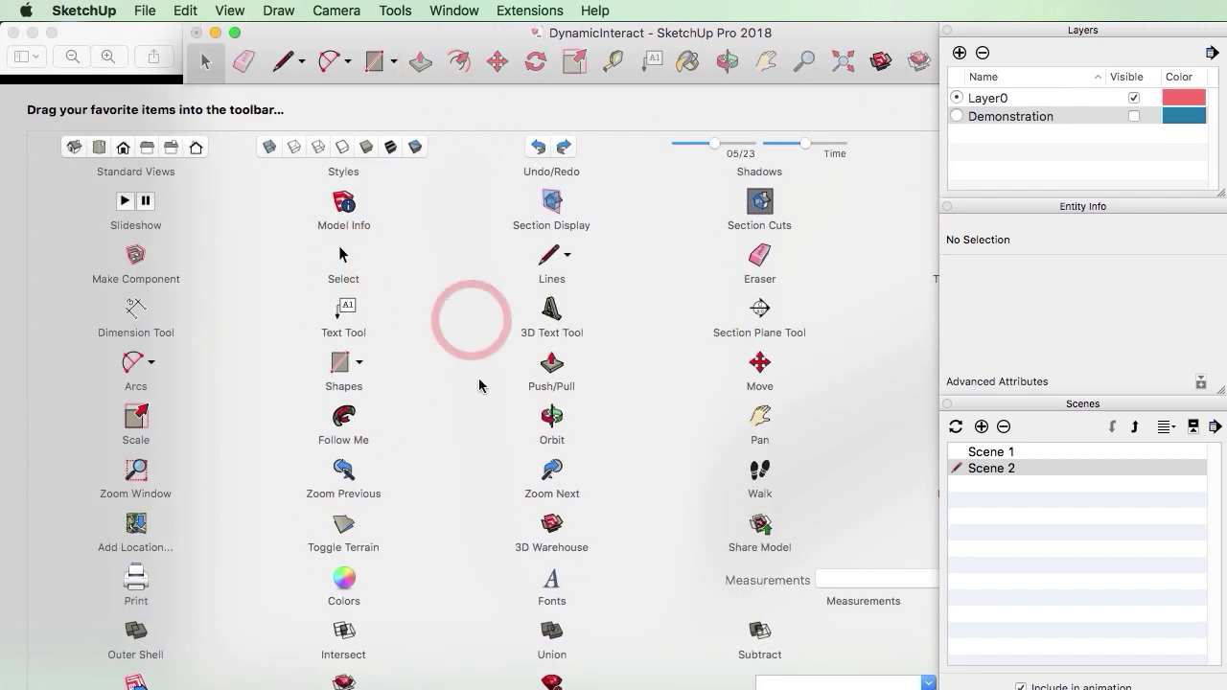
scroll(507, 556, "down", 10)
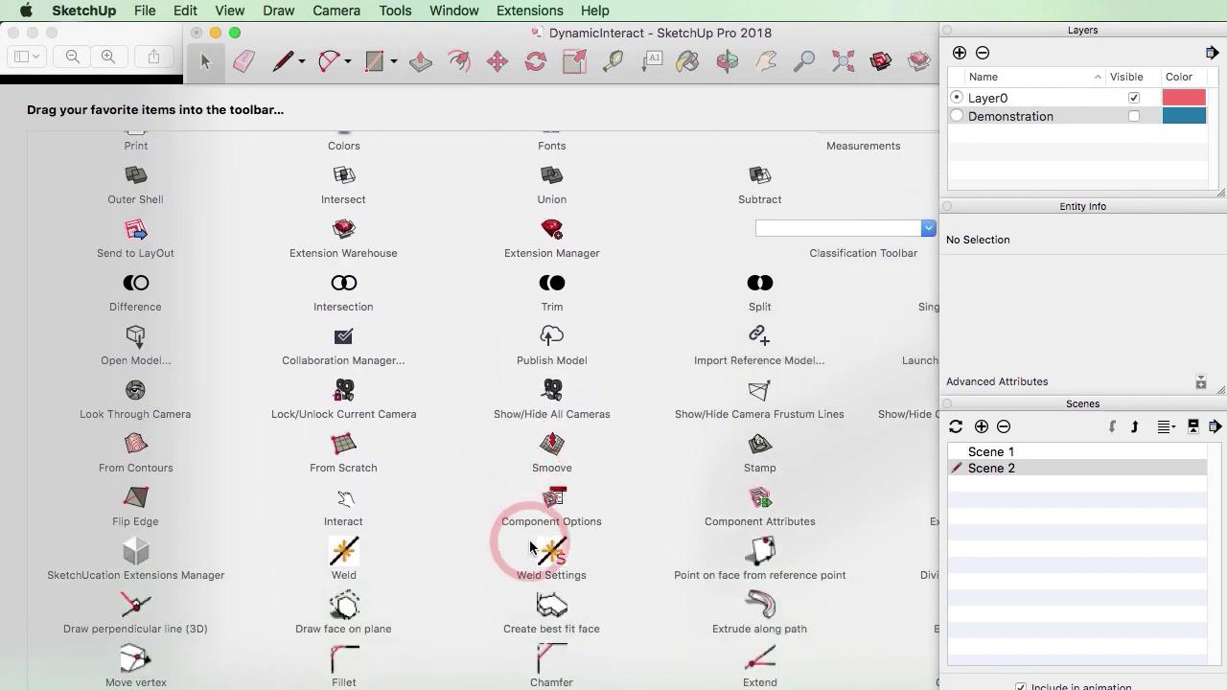
mouse_move(781, 35)
left_mouse_down()
mouse_move(585, 5)
mouse_move(469, 8)
mouse_move(726, 19)
left_mouse_up()
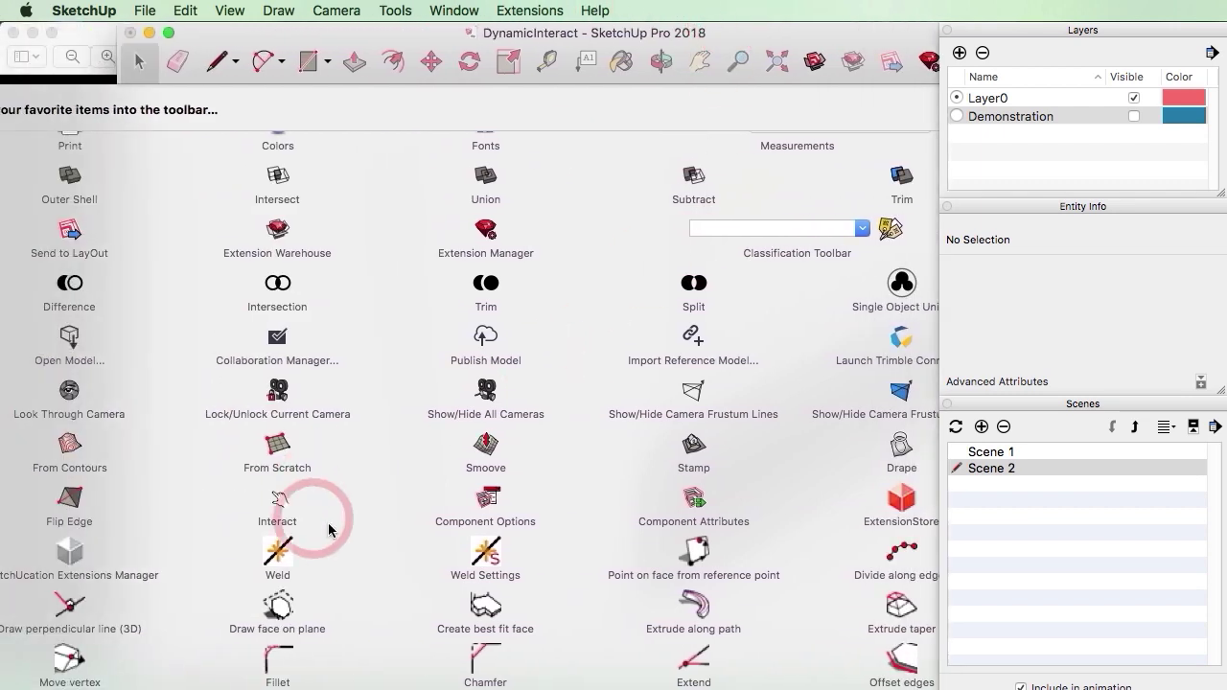
scroll(589, 502, "up", 5)
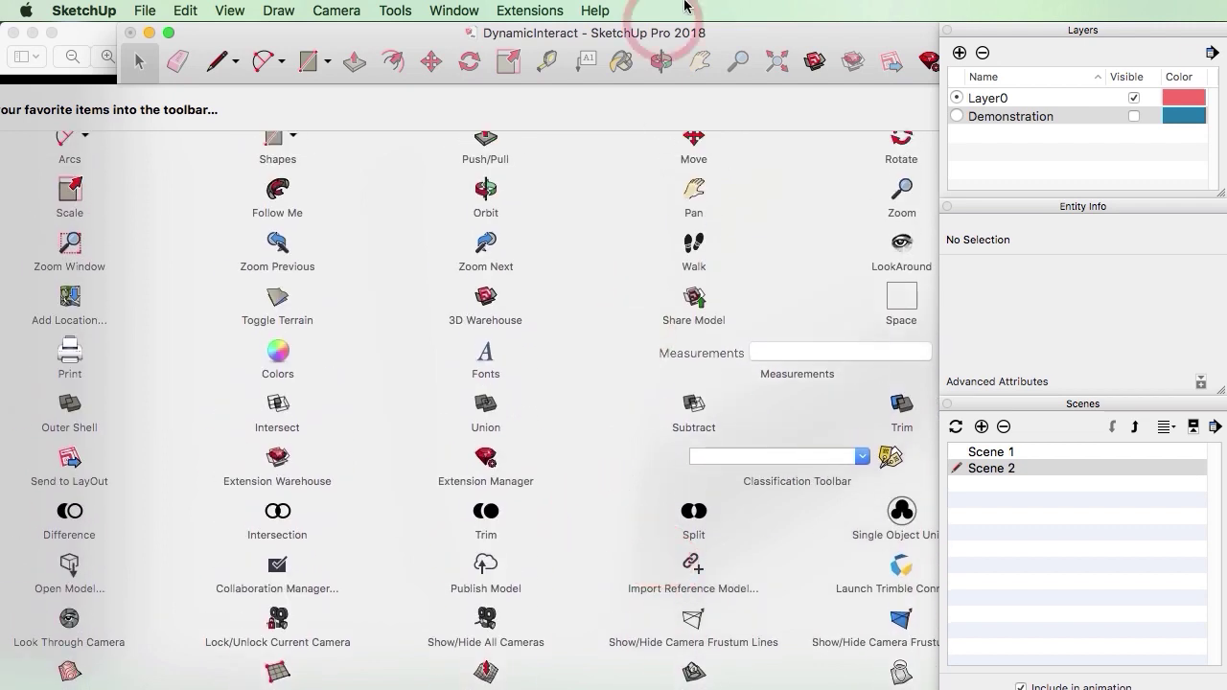
scroll(724, 216, "up", 2)
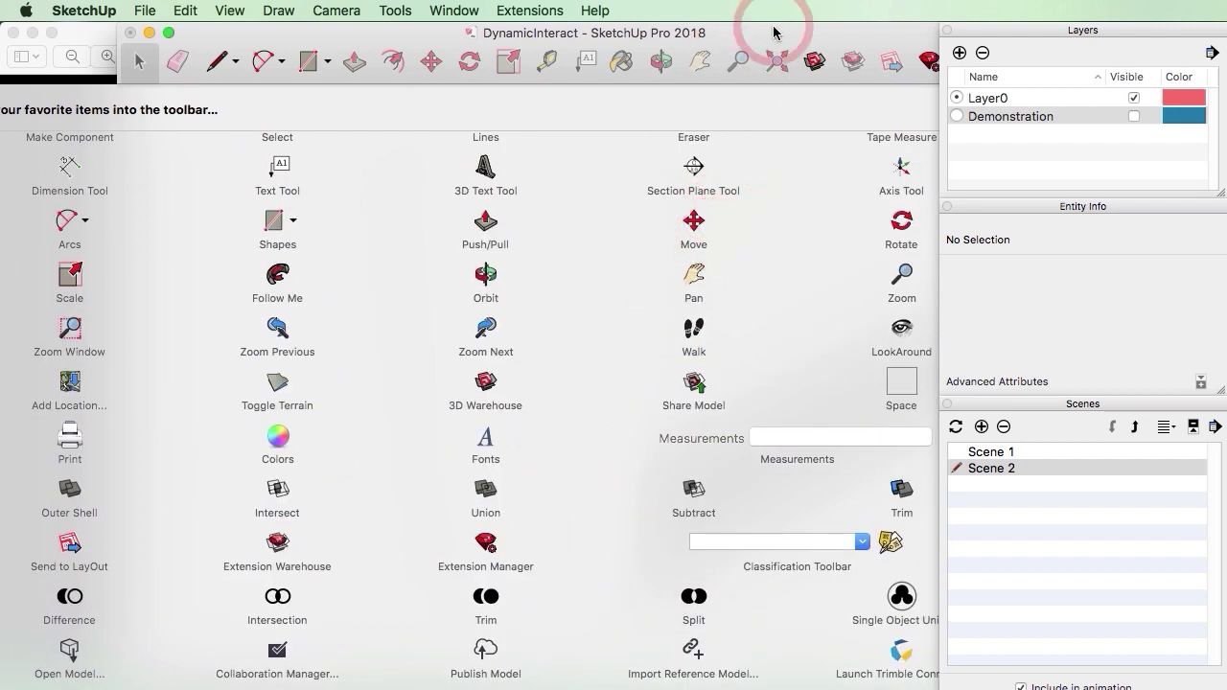
left_click_drag(773, 39, 652, 9)
scroll(761, 411, "down", 8)
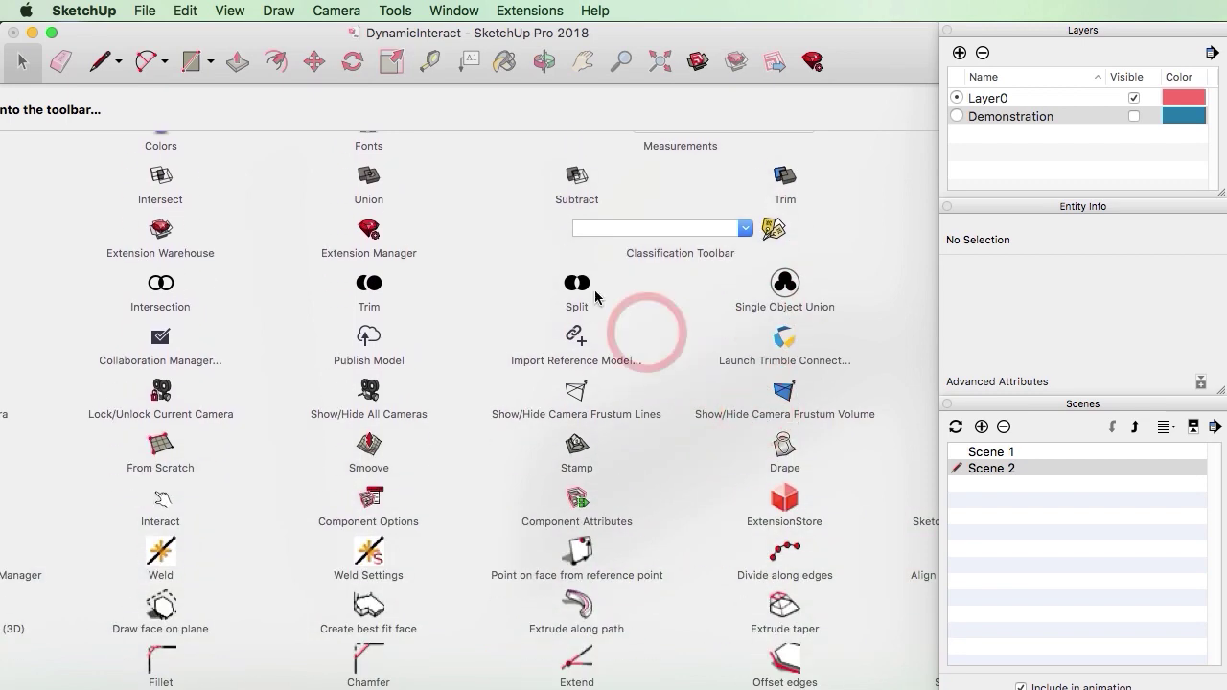
Add the Interact tool to the toolbar after Extension Manager, then finish customizing and realign the model window.
left_click_drag(308, 33, 481, 33)
mouse_move(335, 501)
left_mouse_down()
mouse_move(443, 403)
mouse_move(891, 81)
mouse_move(861, 69)
left_mouse_up()
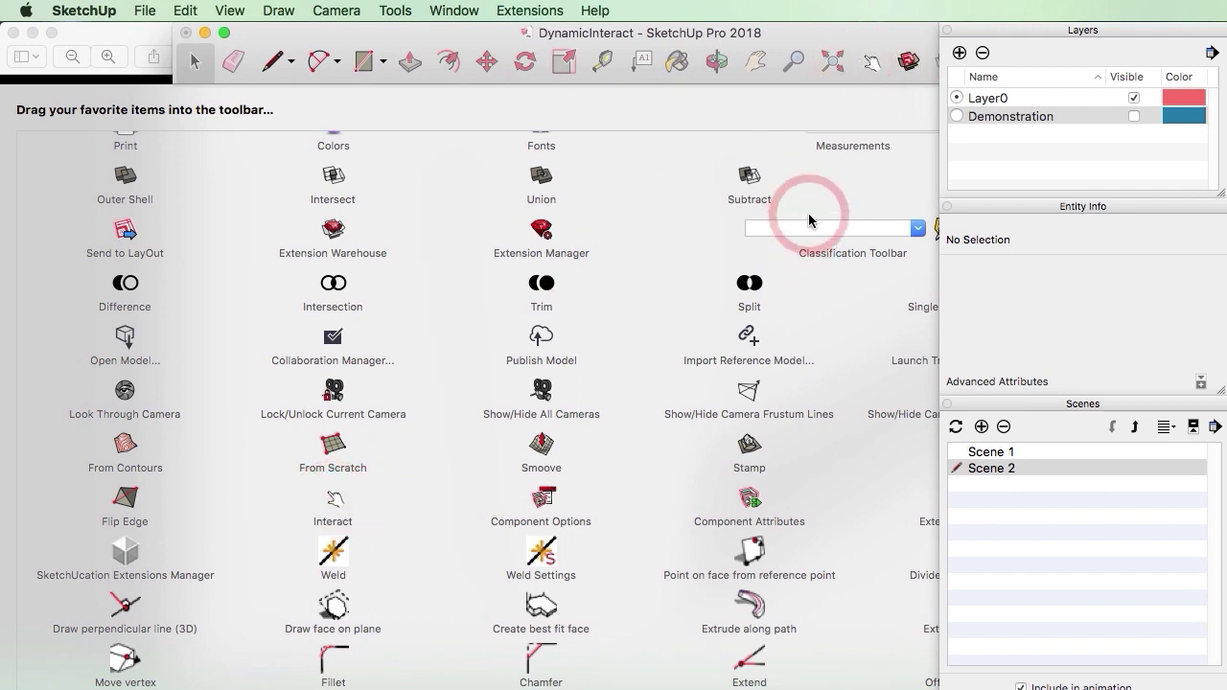
mouse_move(855, 33)
left_mouse_down()
mouse_move(440, 32)
mouse_move(479, 67)
mouse_move(627, 54)
left_mouse_up()
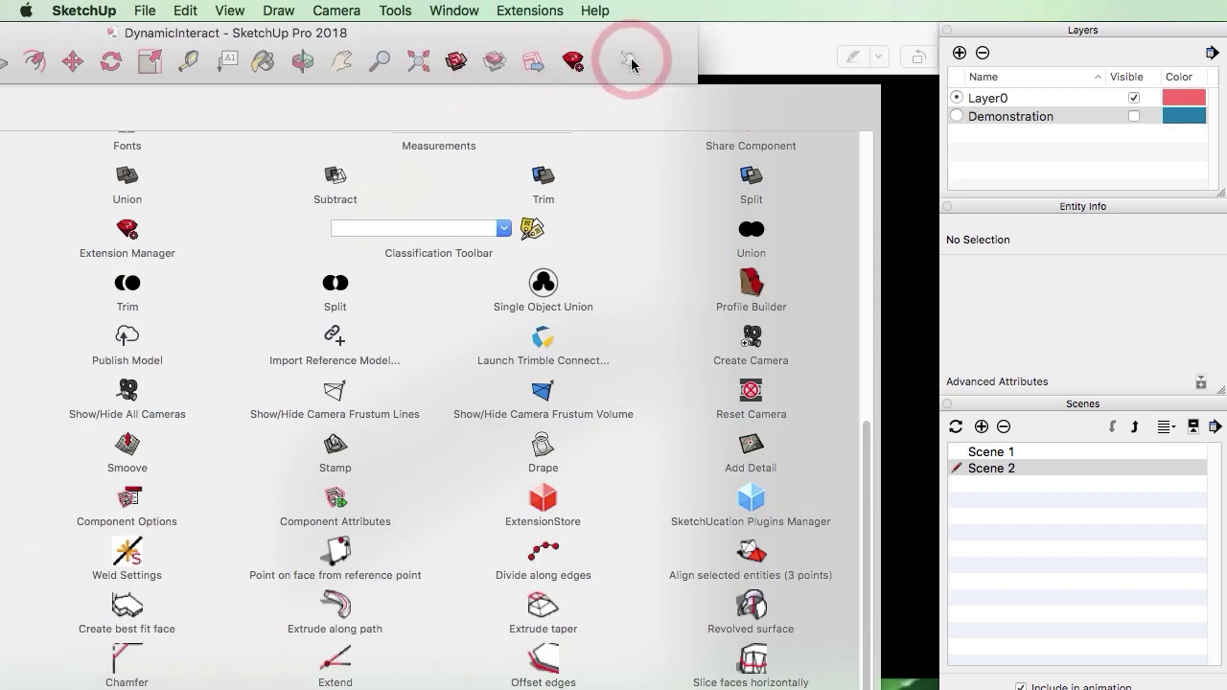
left_click_drag(488, 39, 709, 39)
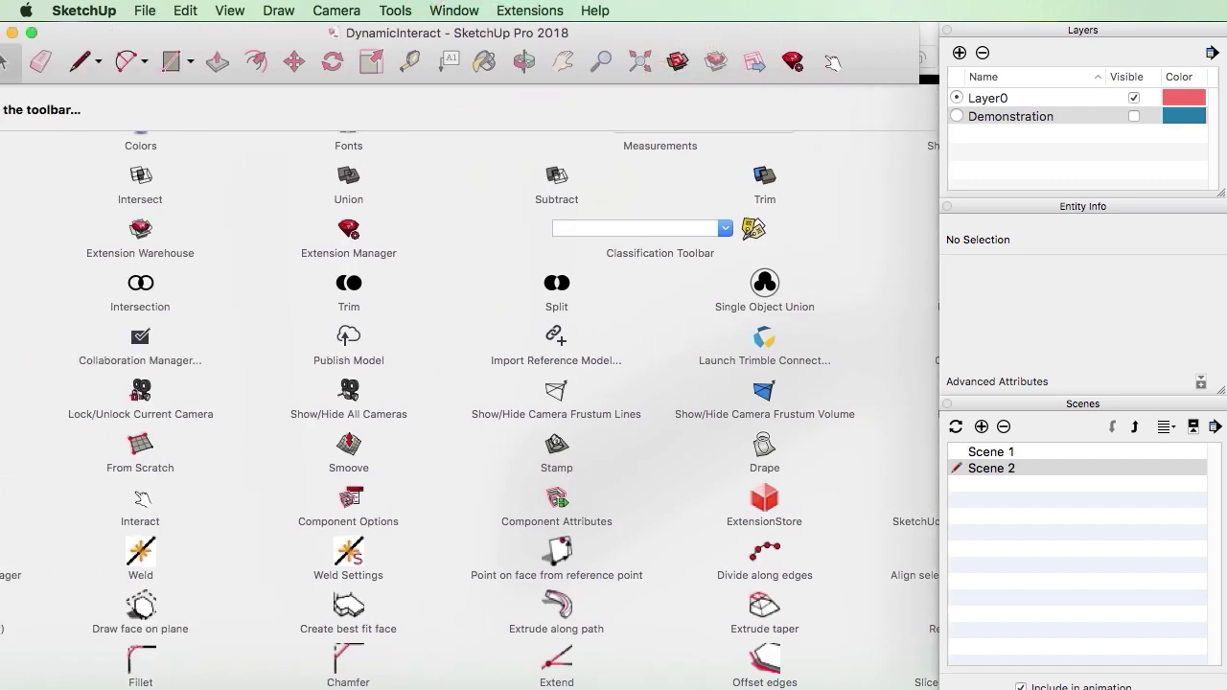
key("Return")
left_click_drag(388, 37, 409, 38)
left_click(676, 216)
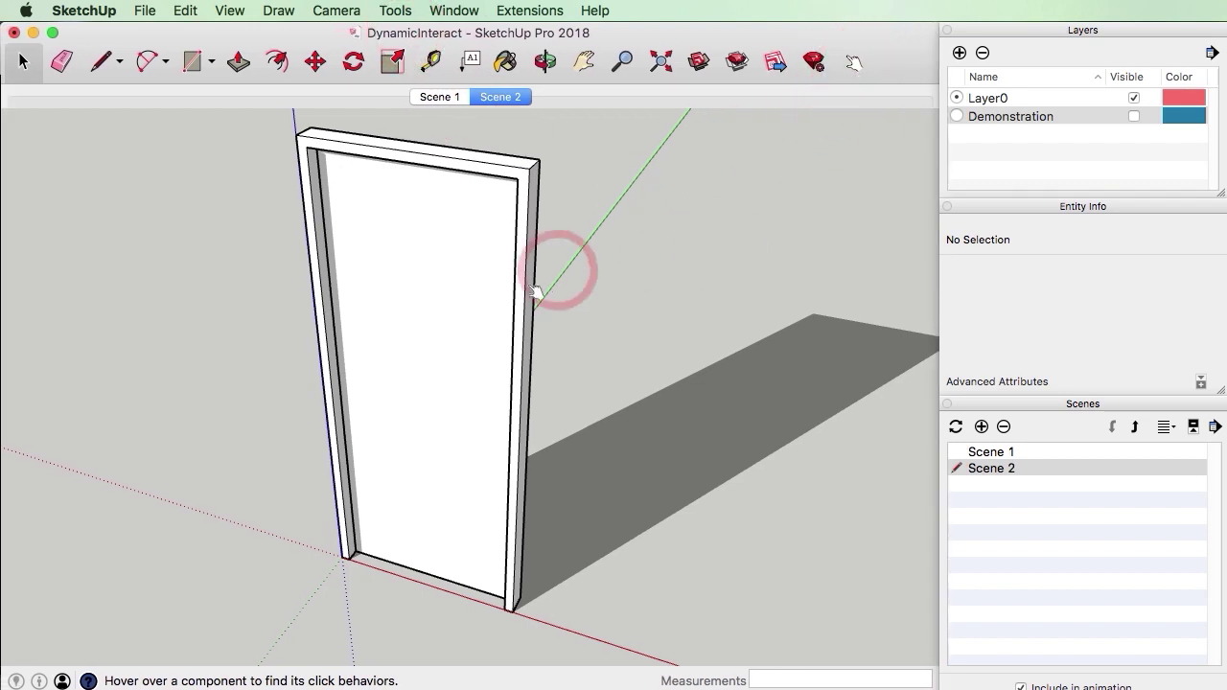
Test the door leaf's onClick animation by swinging it open and closed with the Interact tool.
left_click(419, 336)
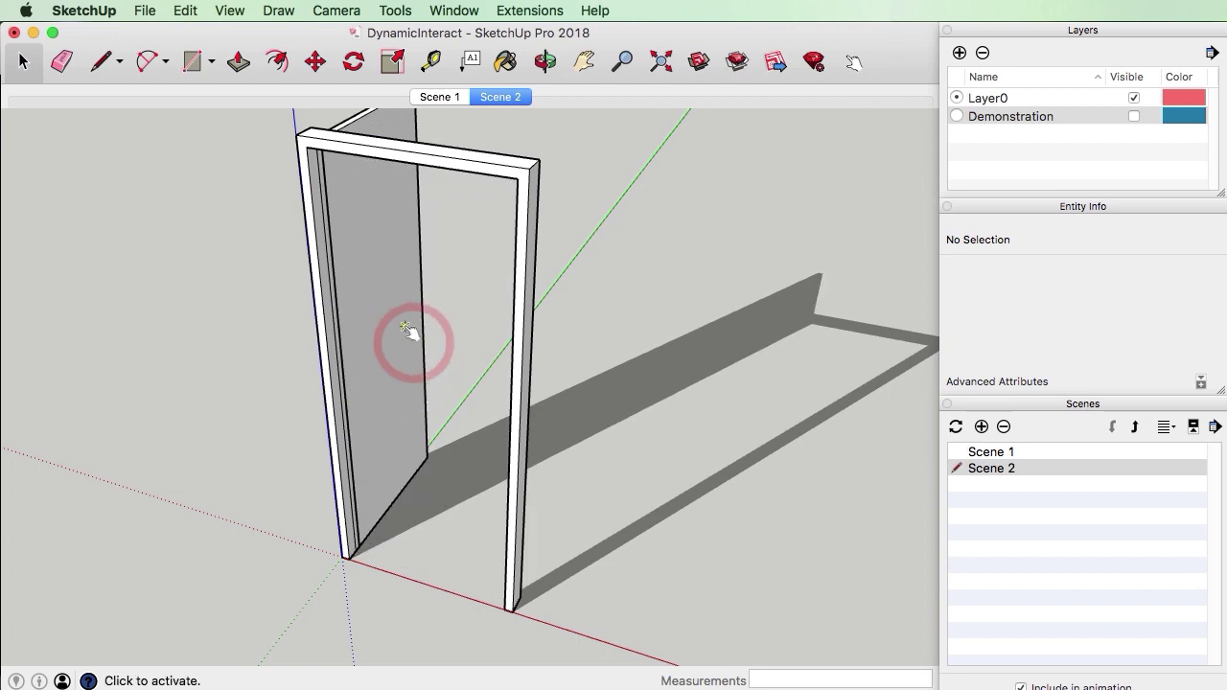
left_click(414, 378)
left_click(416, 315)
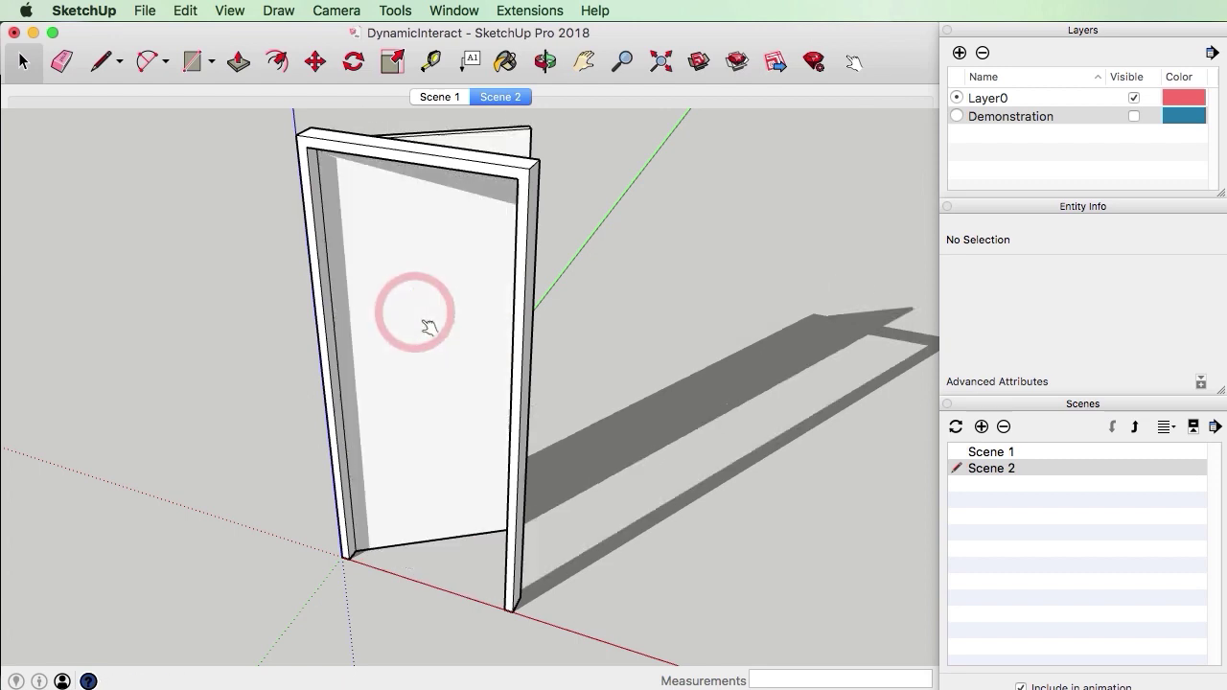
left_click(403, 328)
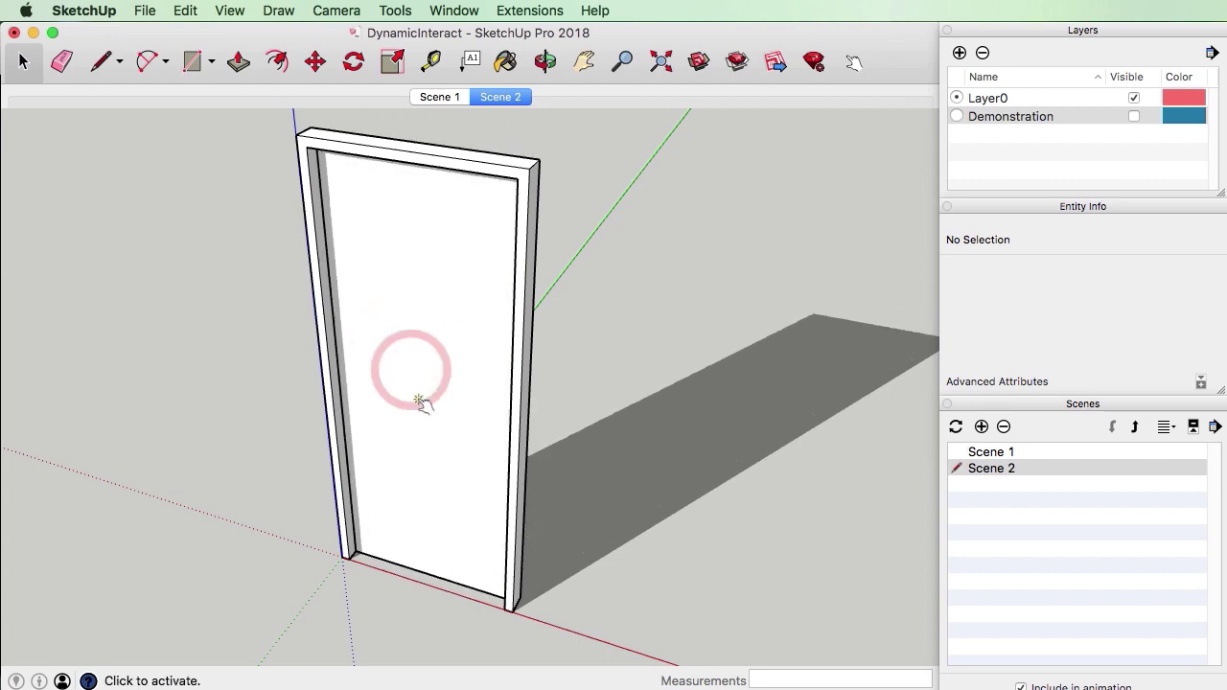
Swing the leaf open and closed at the lower hinge corner and show X-ray faces to examine its rotation point.
scroll(365, 583, "up", 8)
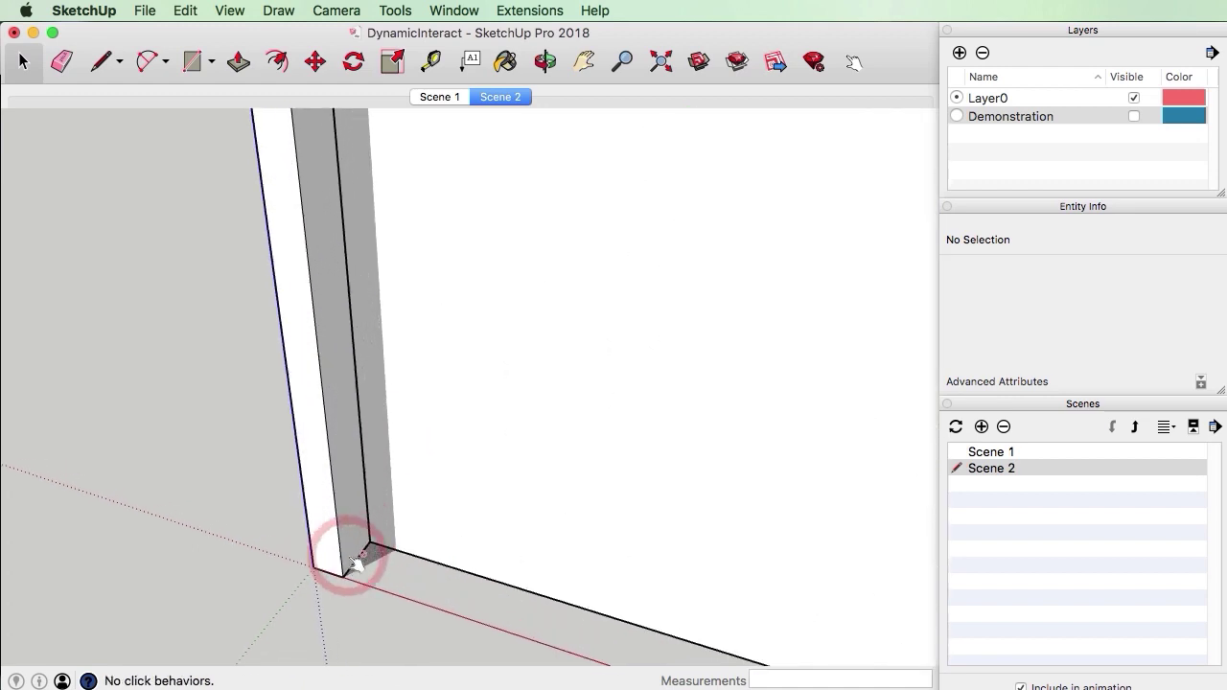
scroll(301, 433, "down", 3)
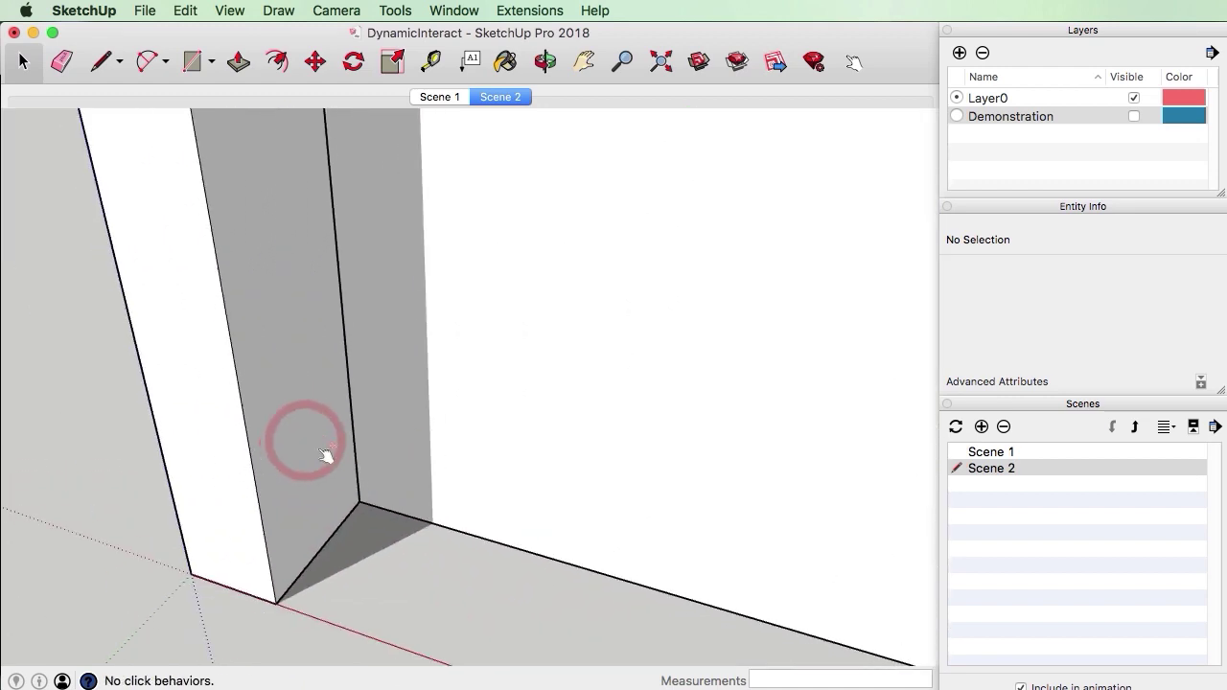
left_click(566, 436)
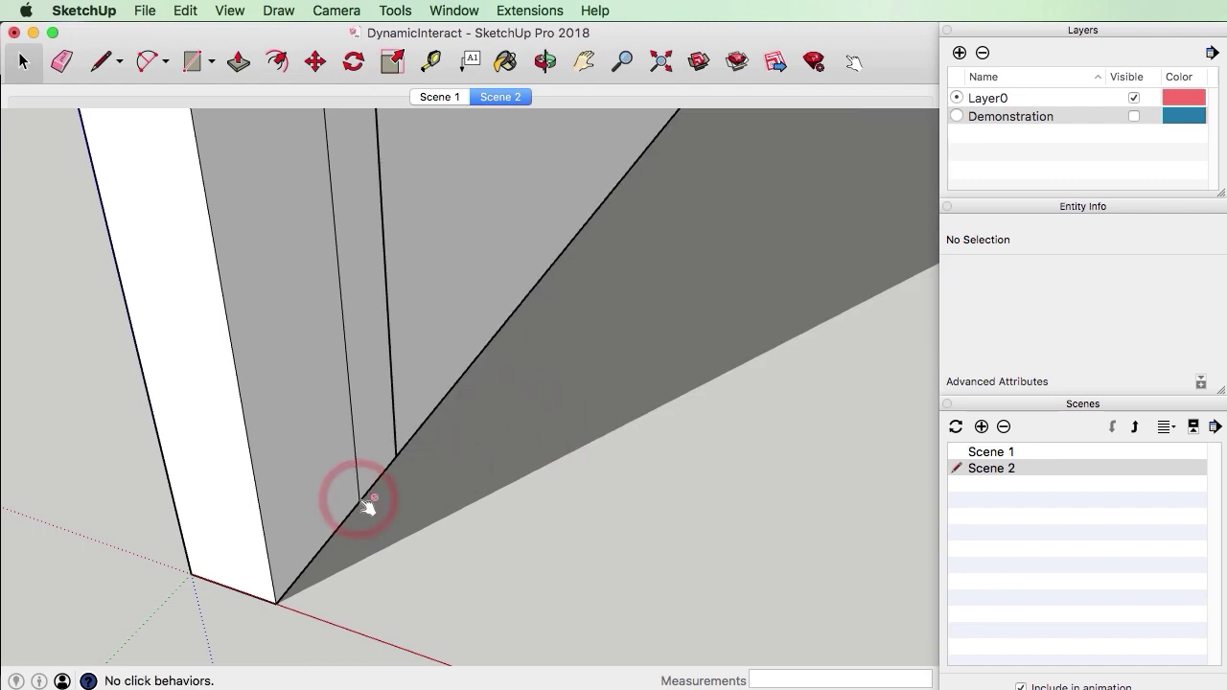
left_click(430, 386)
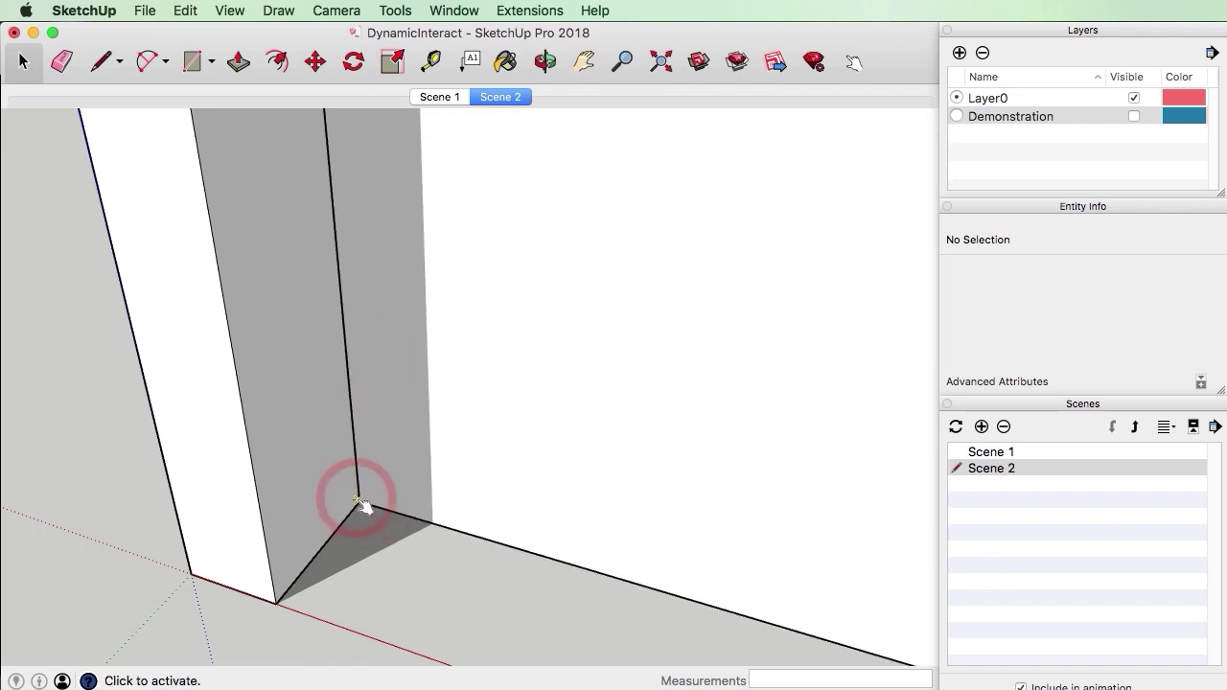
left_click(351, 486)
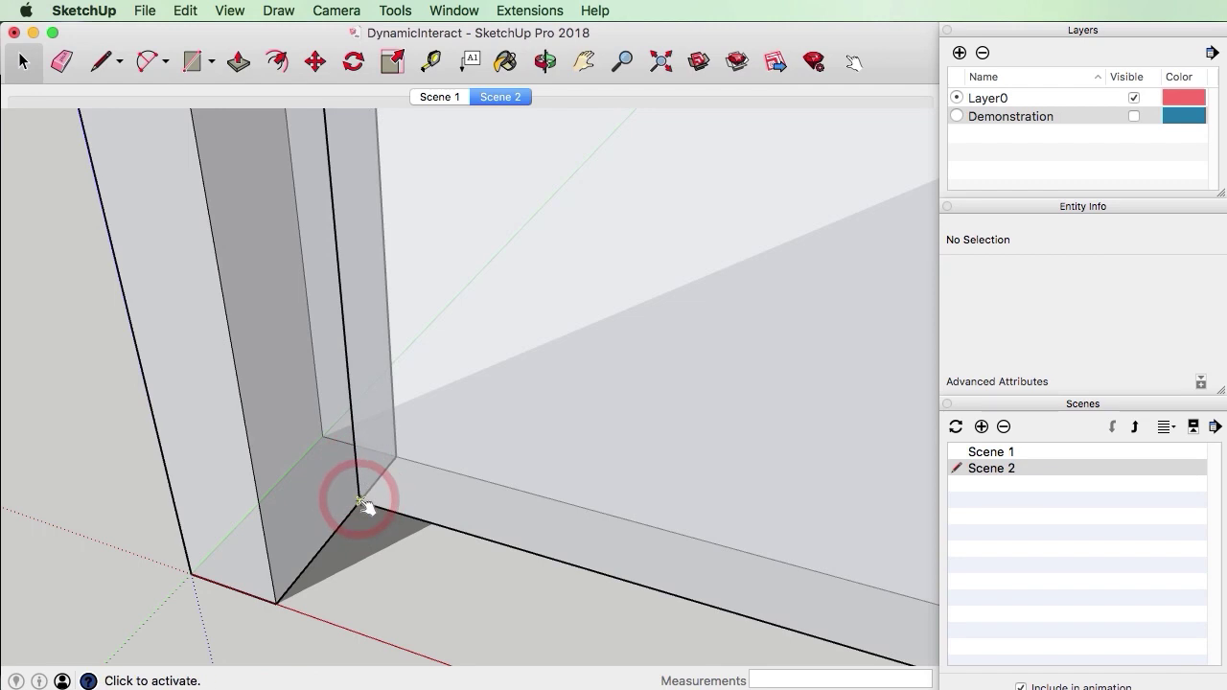
left_click(544, 450)
scroll(494, 442, "down", 5)
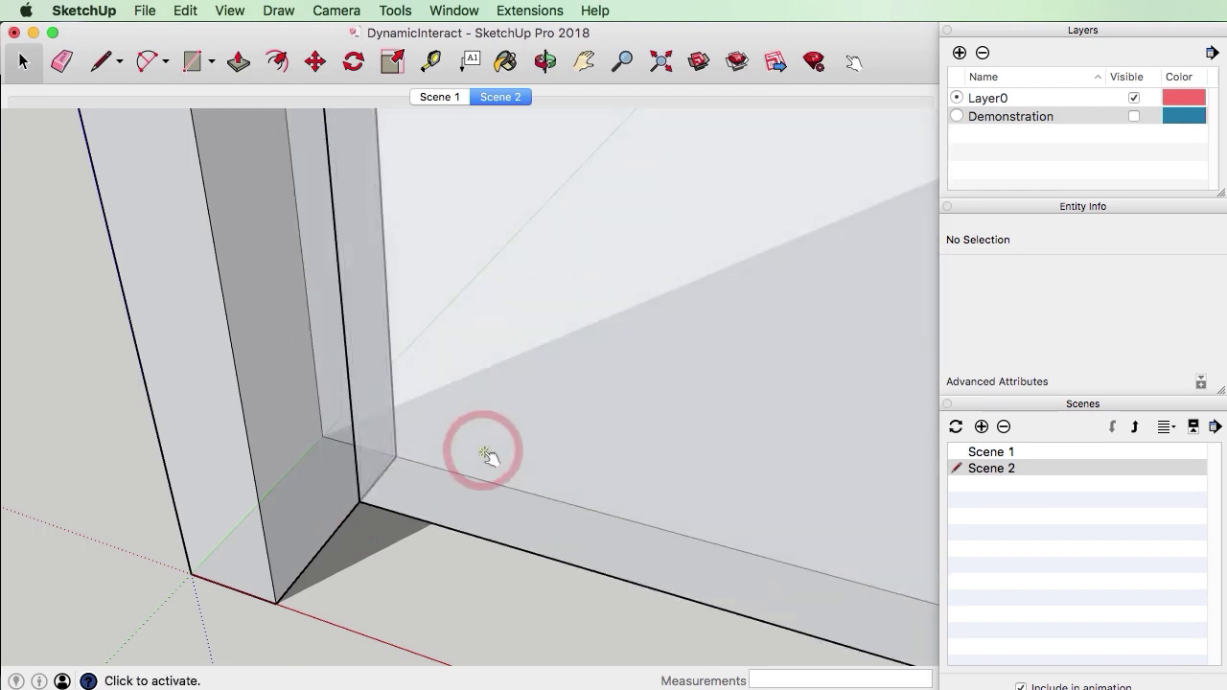
Open the SwingDoor component and its nested DoorLeaf for editing, focusing on the lower hinge corner.
key("space")
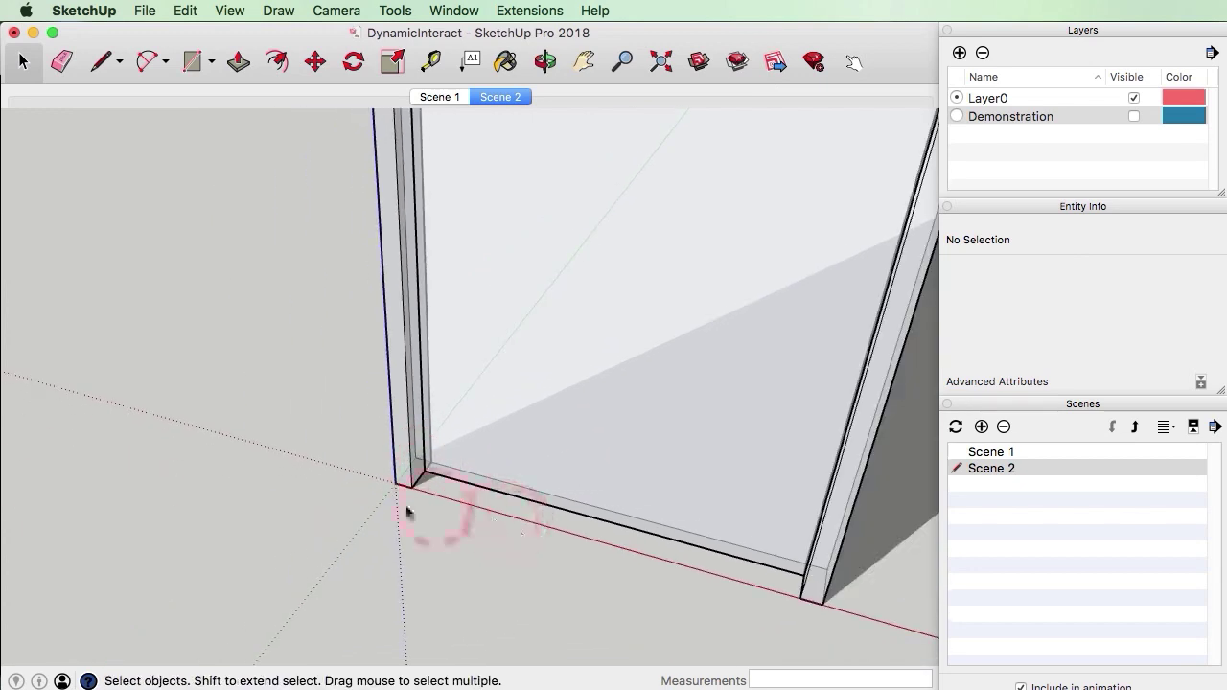
scroll(494, 480, "down", 2)
left_click(537, 448)
scroll(552, 447, "up", 3)
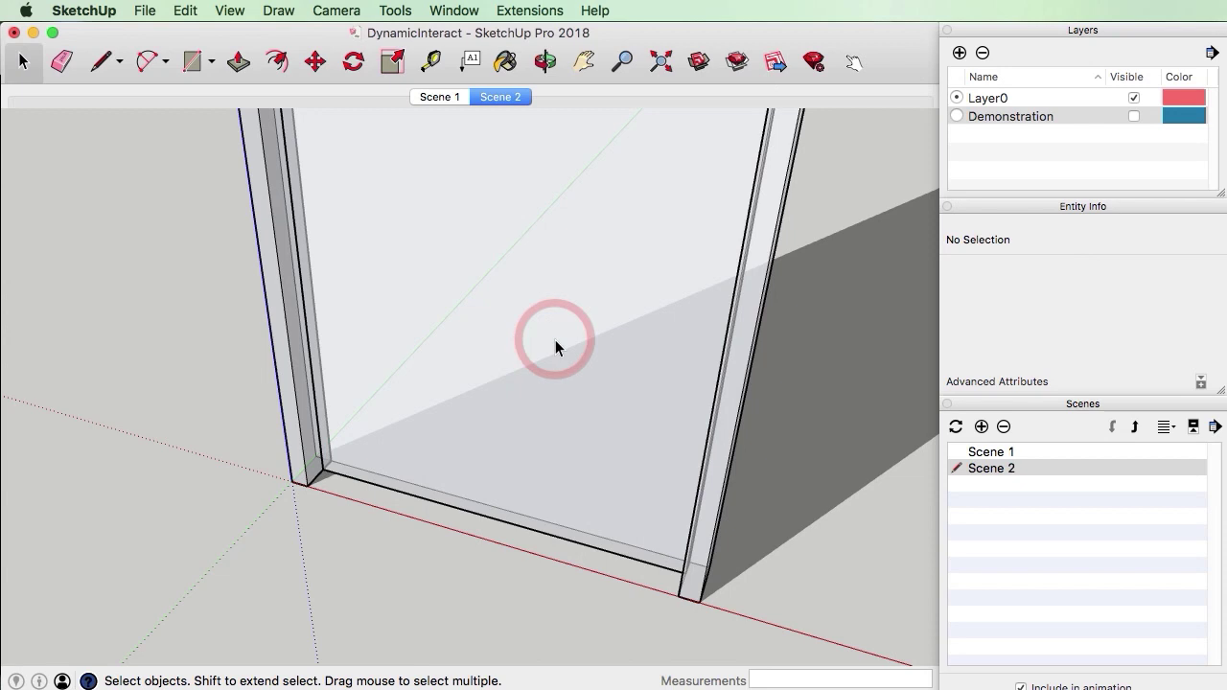
double_click(403, 442)
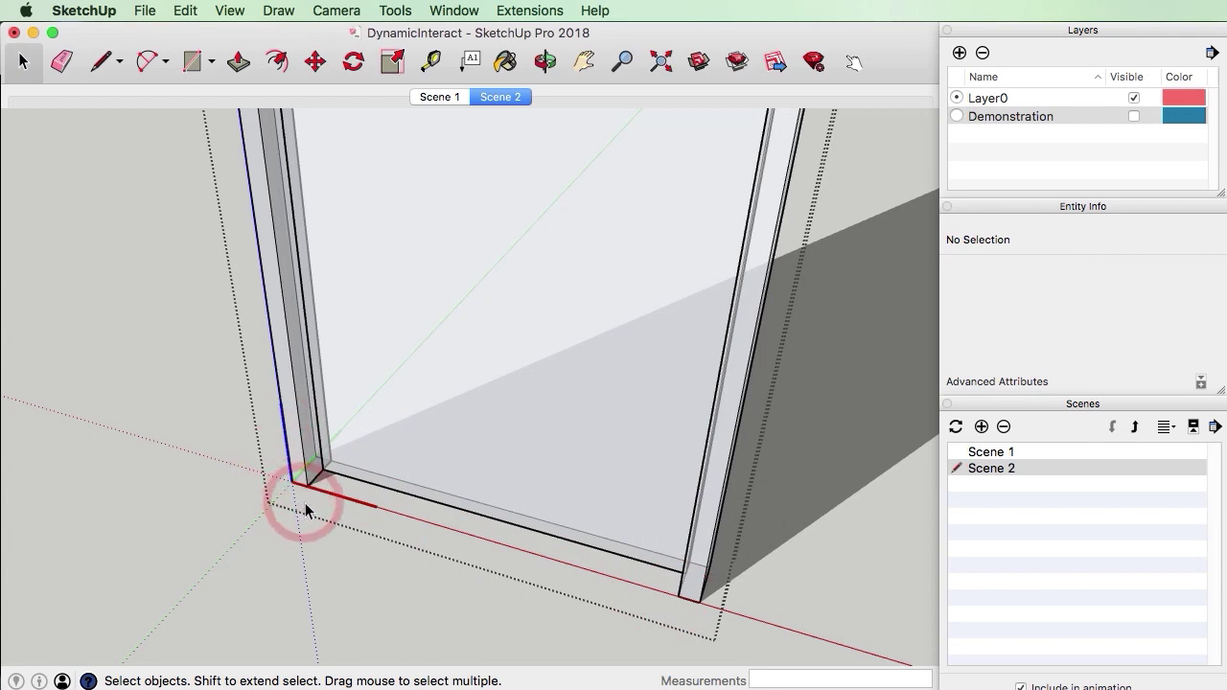
double_click(422, 389)
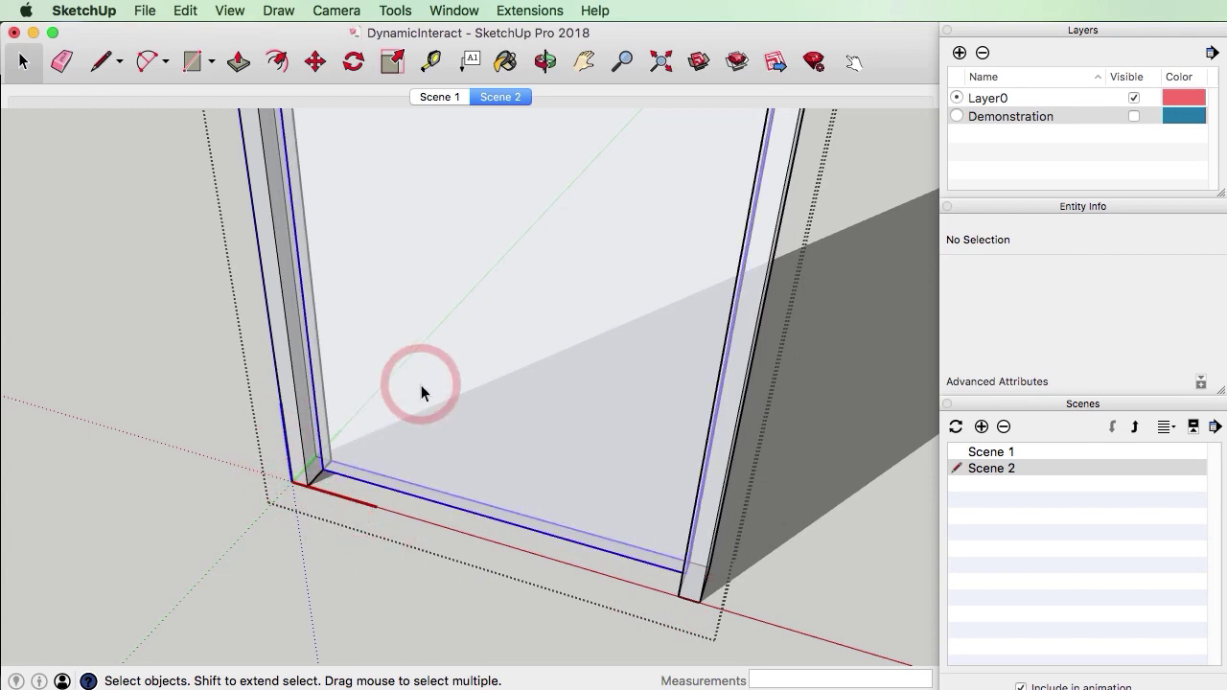
scroll(375, 448, "up", 3)
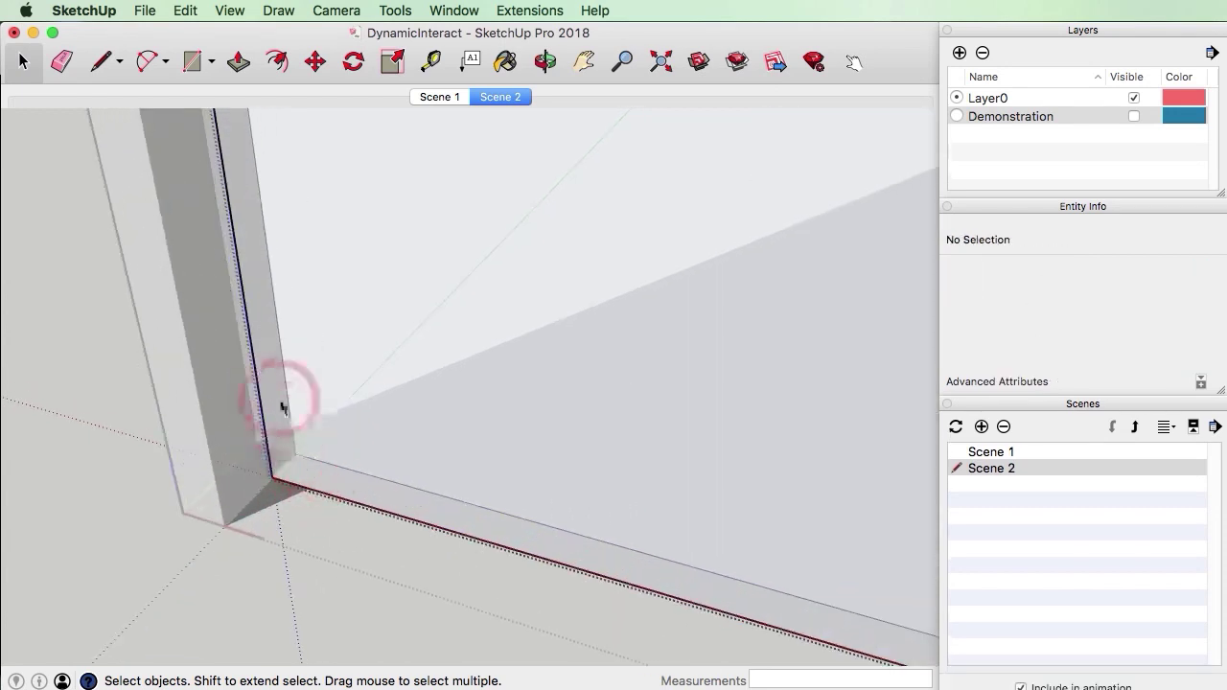
scroll(298, 484, "down", 2)
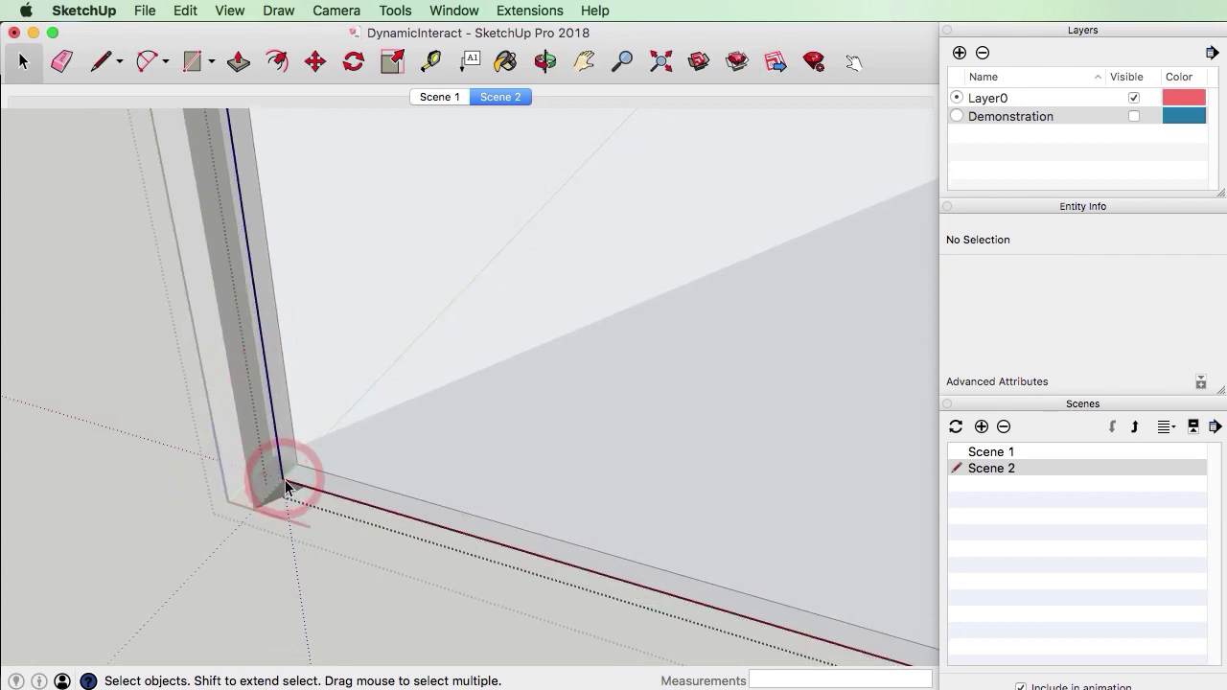
Change DoorLeaf's axes with the origin at its rear lower hinge corner, red along the rear bottom edge and green along the model's green direction.
right_click(137, 436)
left_click(161, 441)
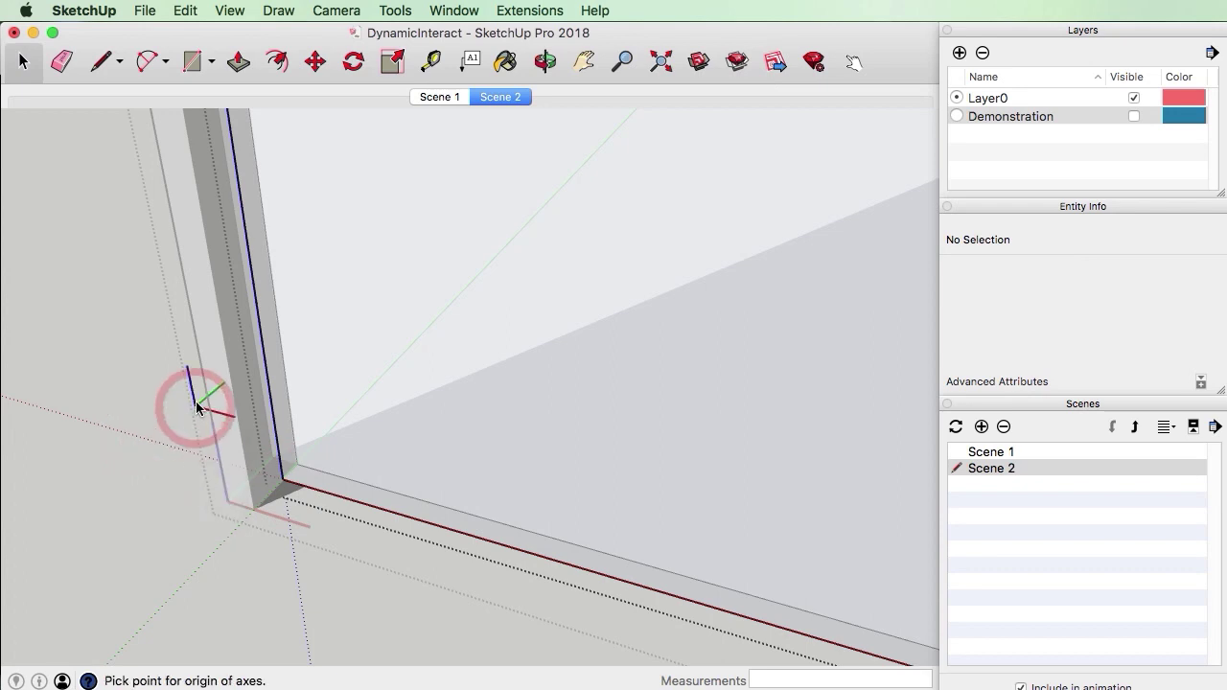
left_click(299, 465)
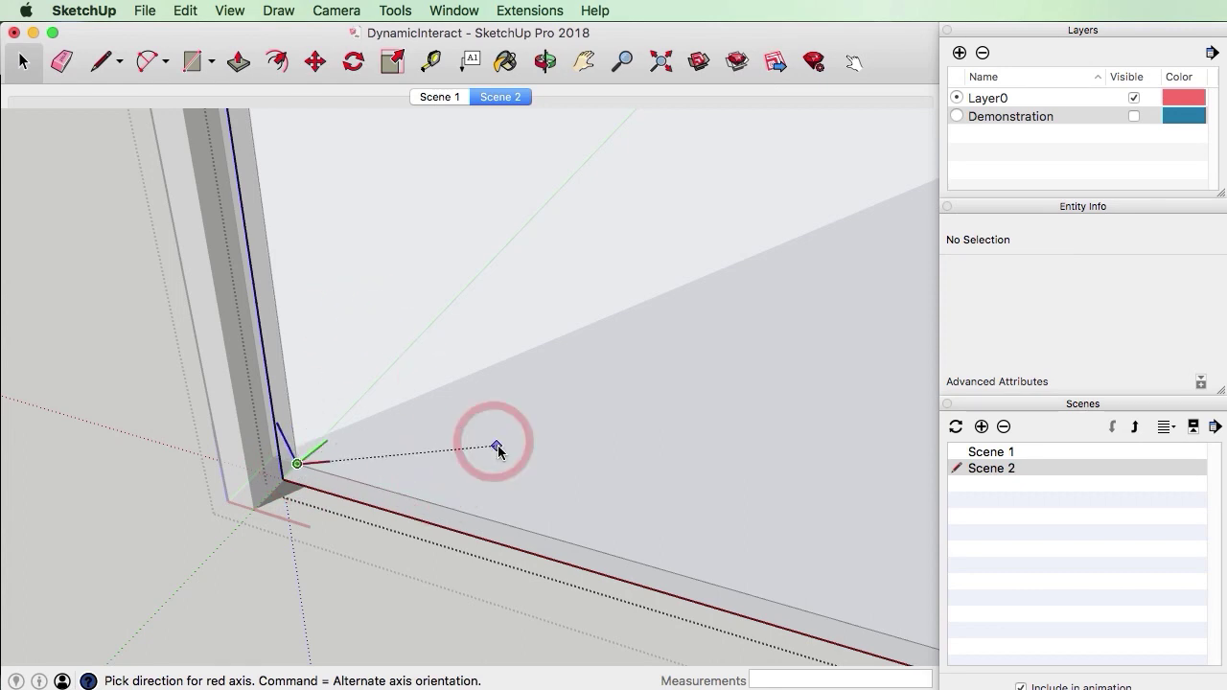
left_click(495, 522)
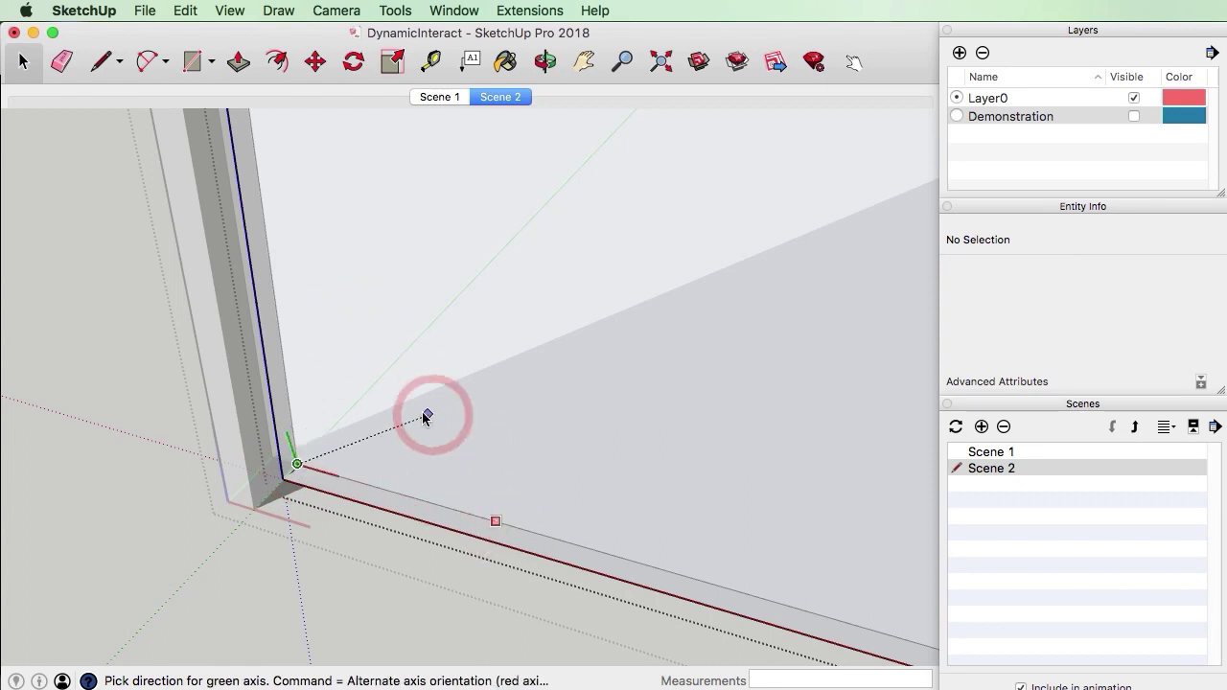
left_click(396, 368)
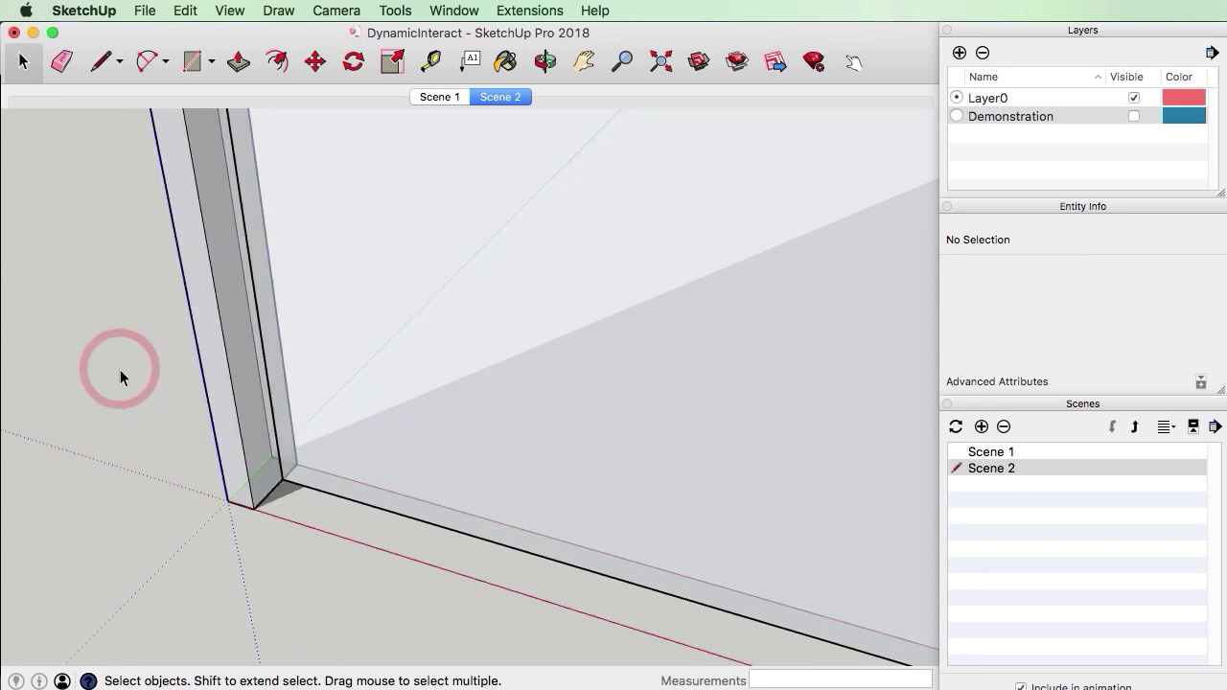
scroll(172, 374, "down", 10)
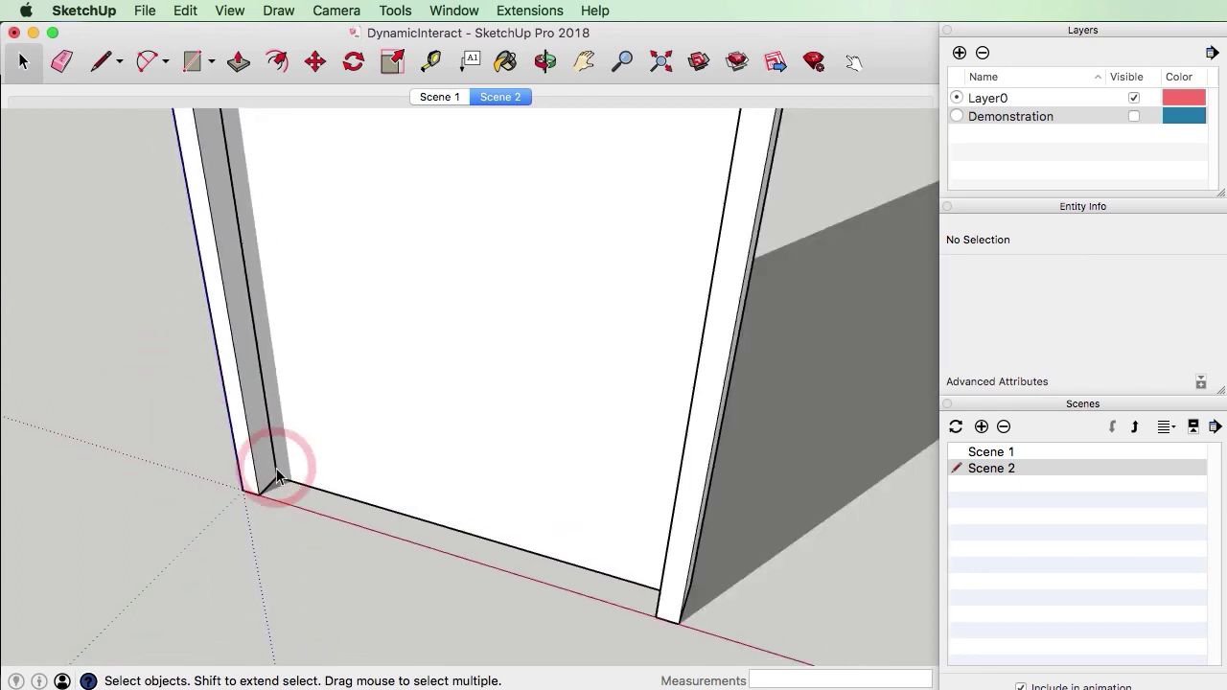
Swing the leaf open and closed with the Interact tool, examining its corrected pivot at the lower hinge corner.
scroll(322, 383, "down", 5)
scroll(309, 370, "up", 4)
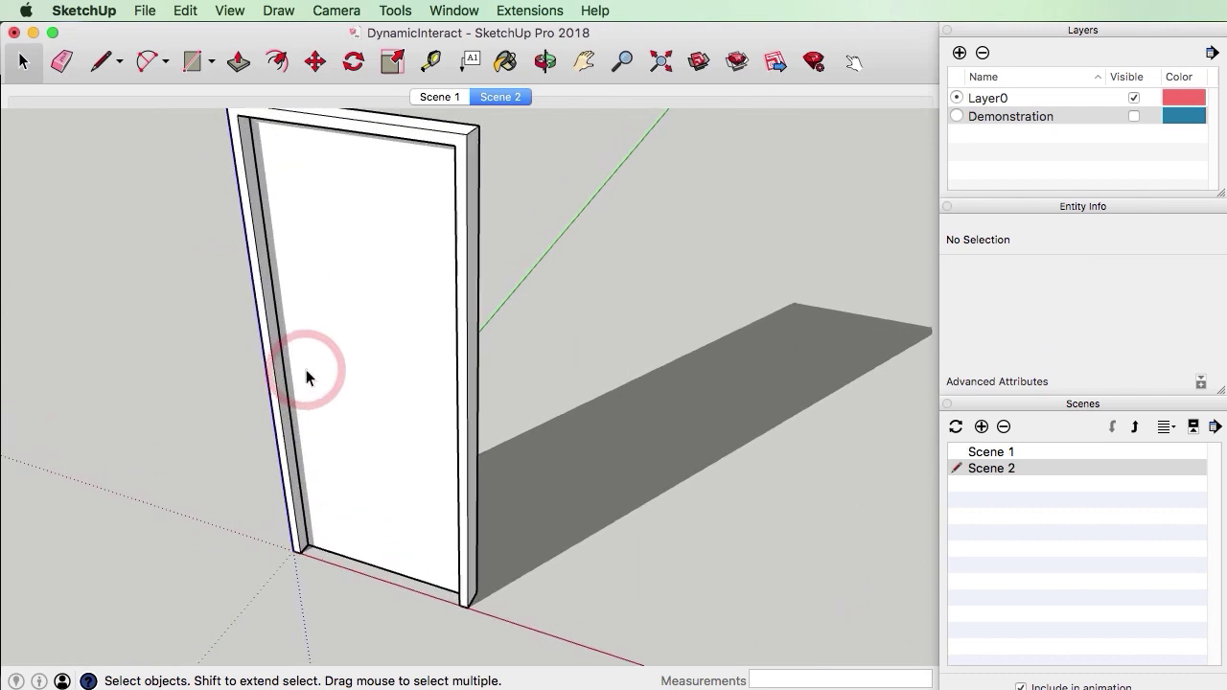
left_click(852, 65)
left_click(325, 475)
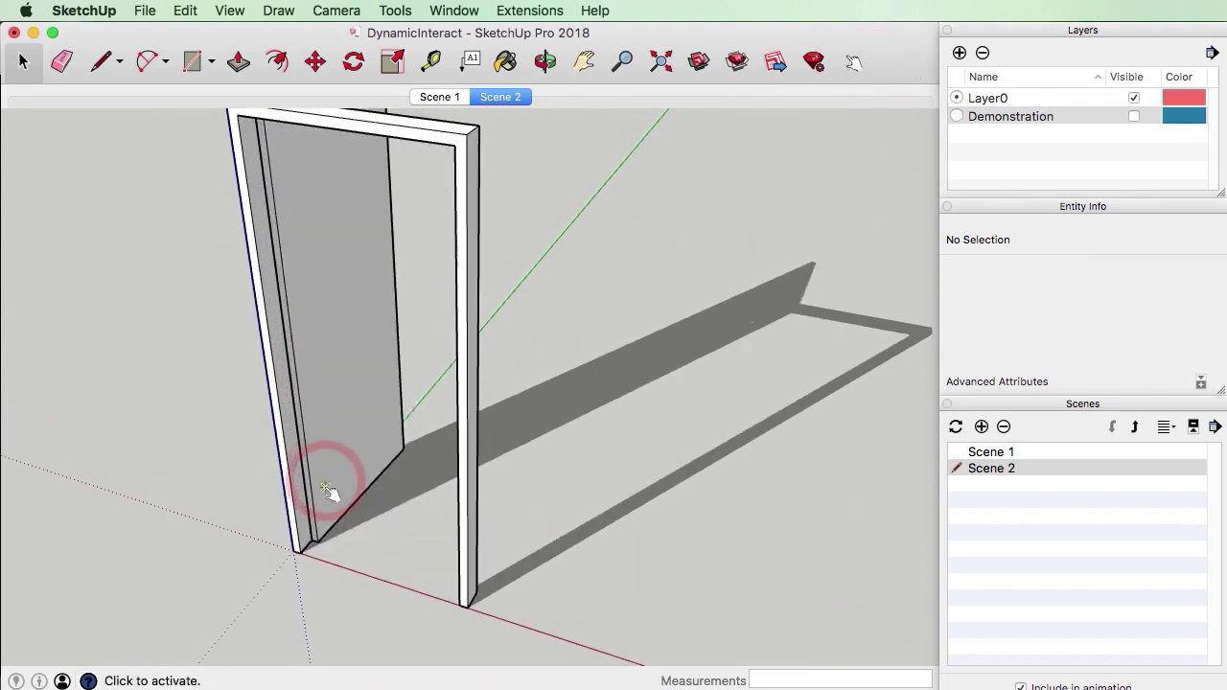
scroll(316, 541, "up", 4)
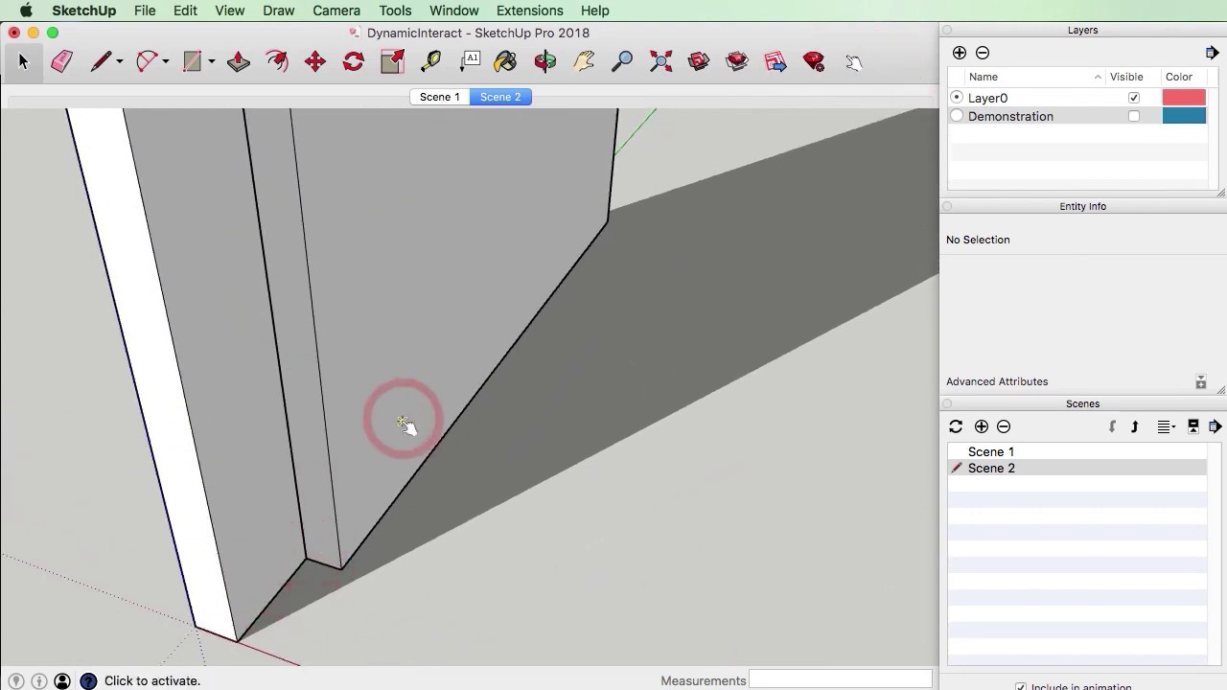
left_click(422, 424)
left_click(433, 426)
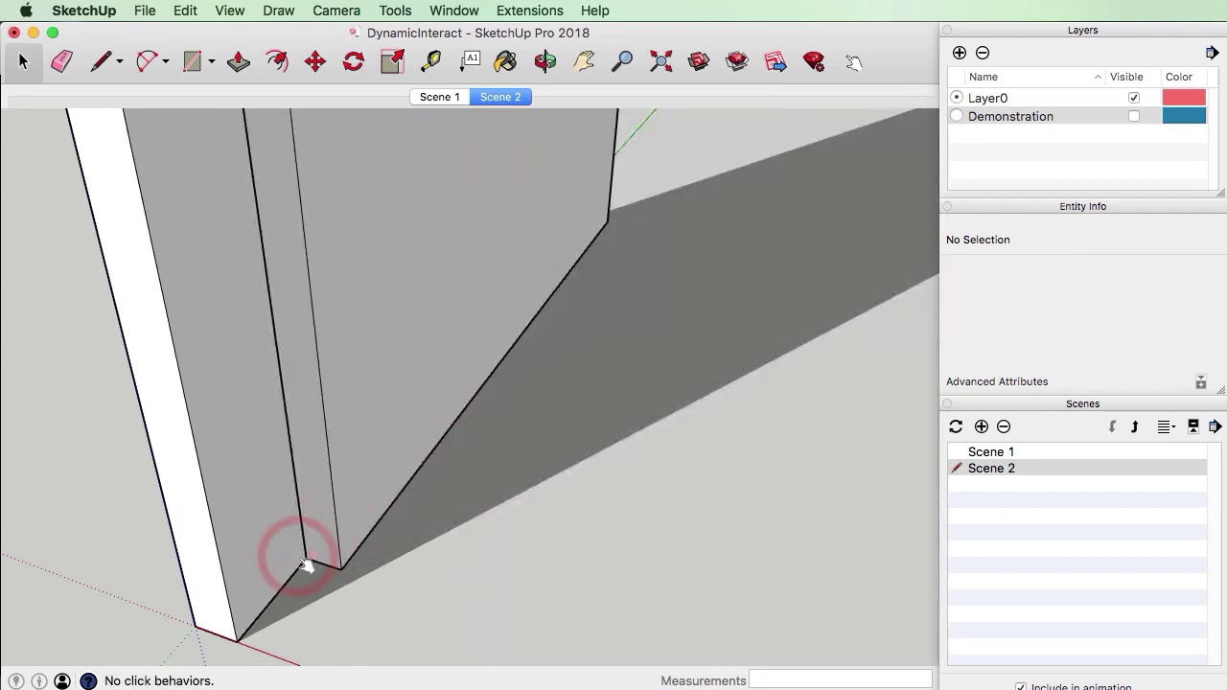
left_click(397, 382)
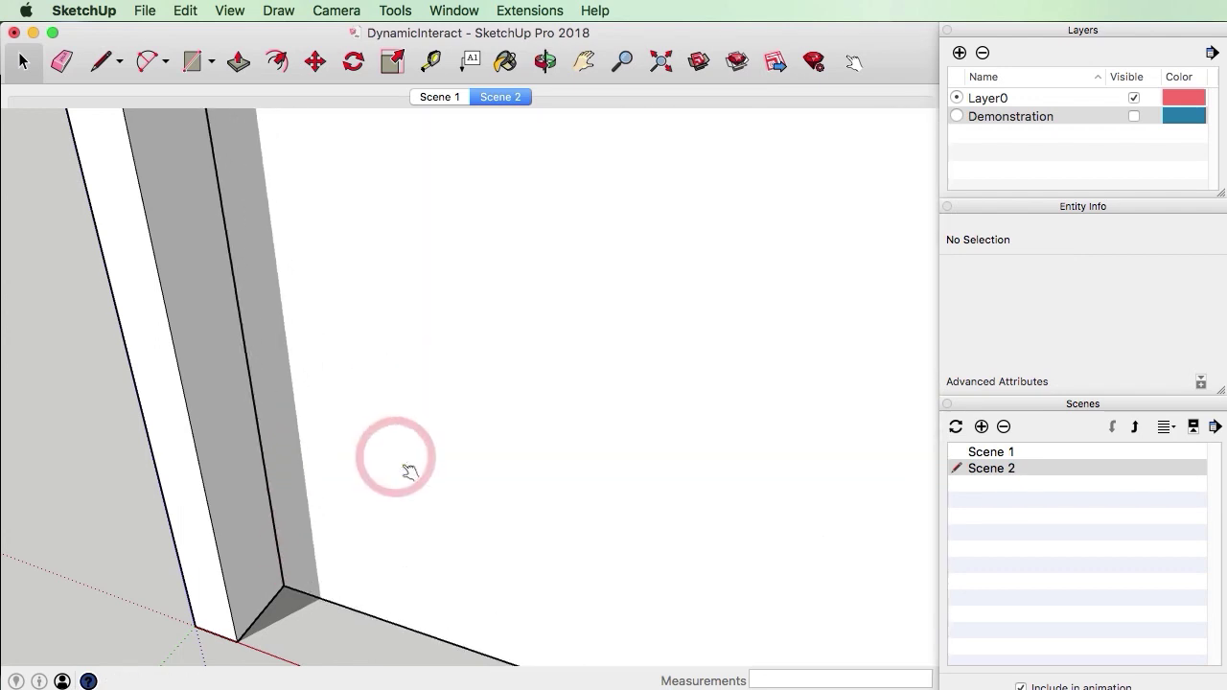
left_click(447, 393)
left_click(450, 381)
scroll(450, 376, "down", 5)
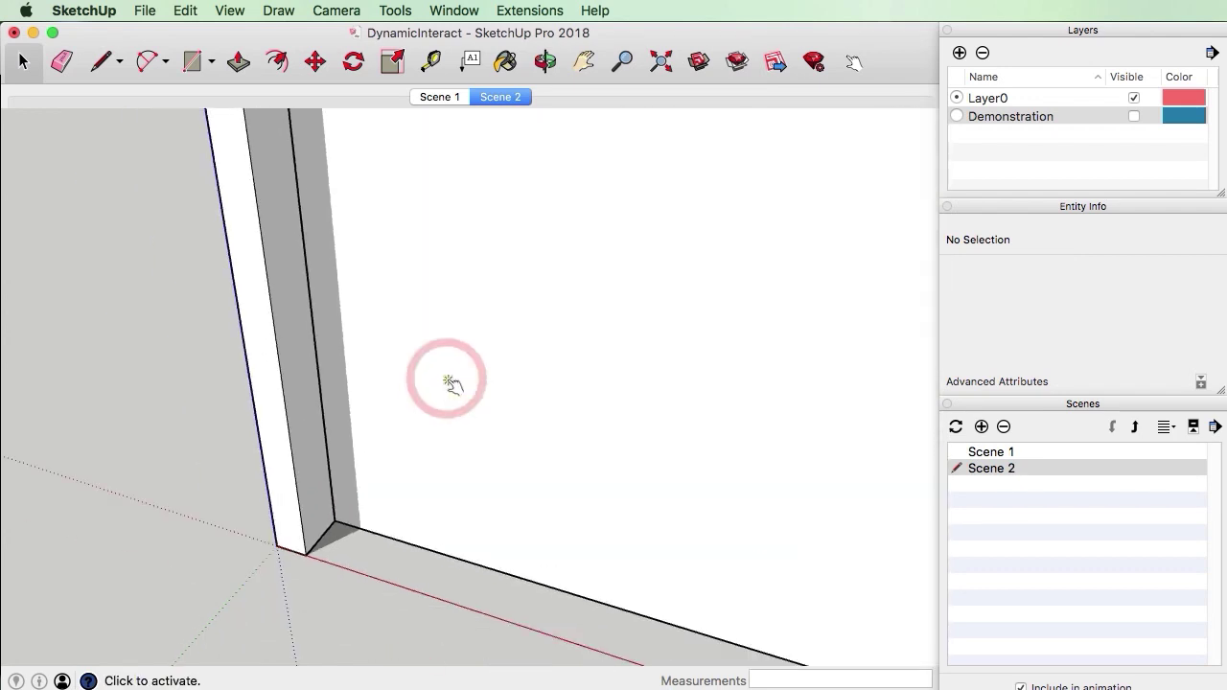
Test the swing once more with the whole door in view and leave it closed.
scroll(547, 356, "down", 4)
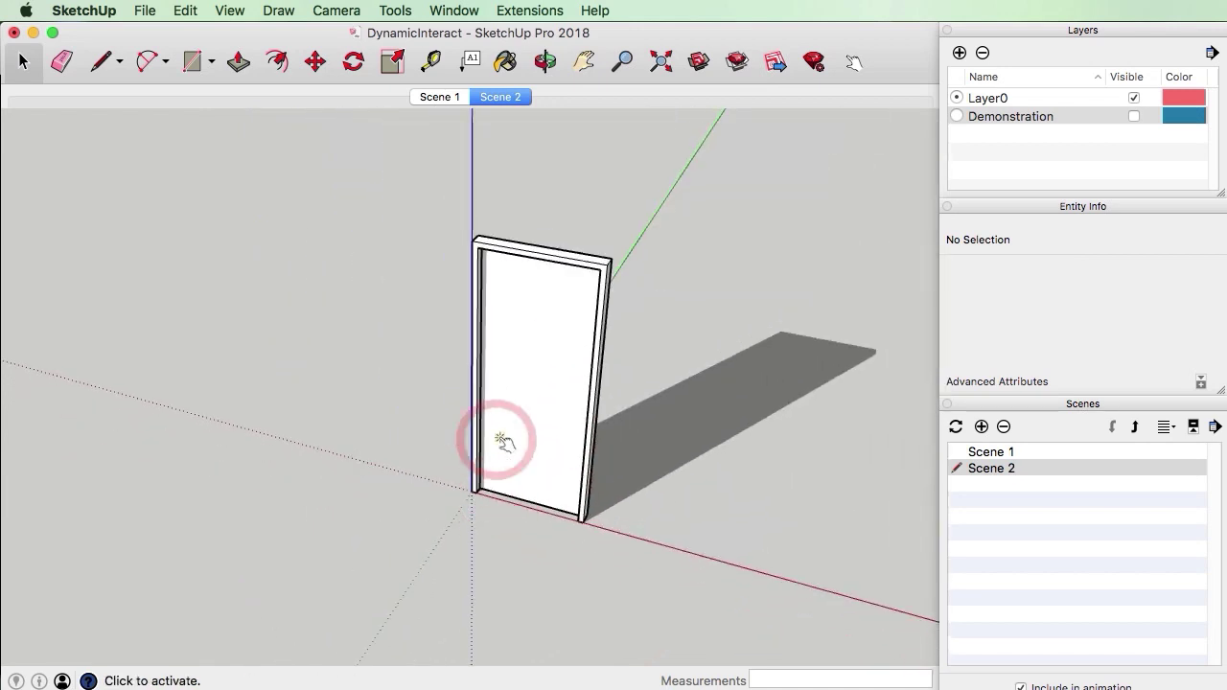
scroll(602, 321, "up", 4)
left_click(542, 355)
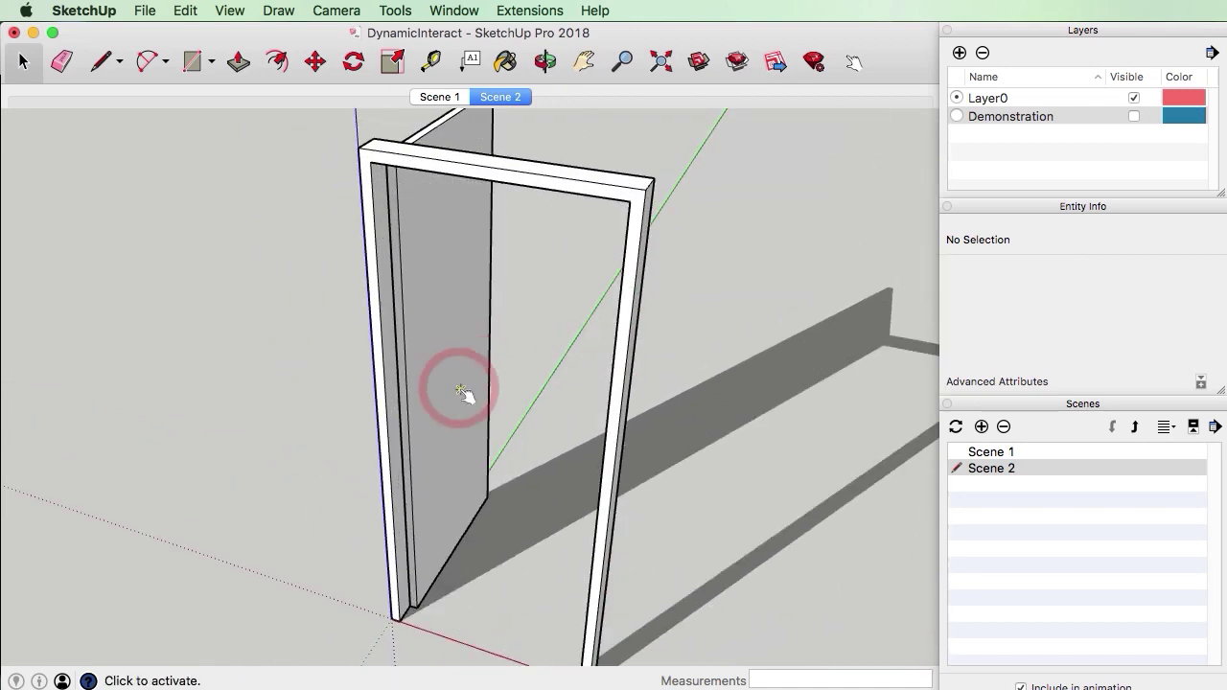
left_click(466, 397)
left_click(23, 62)
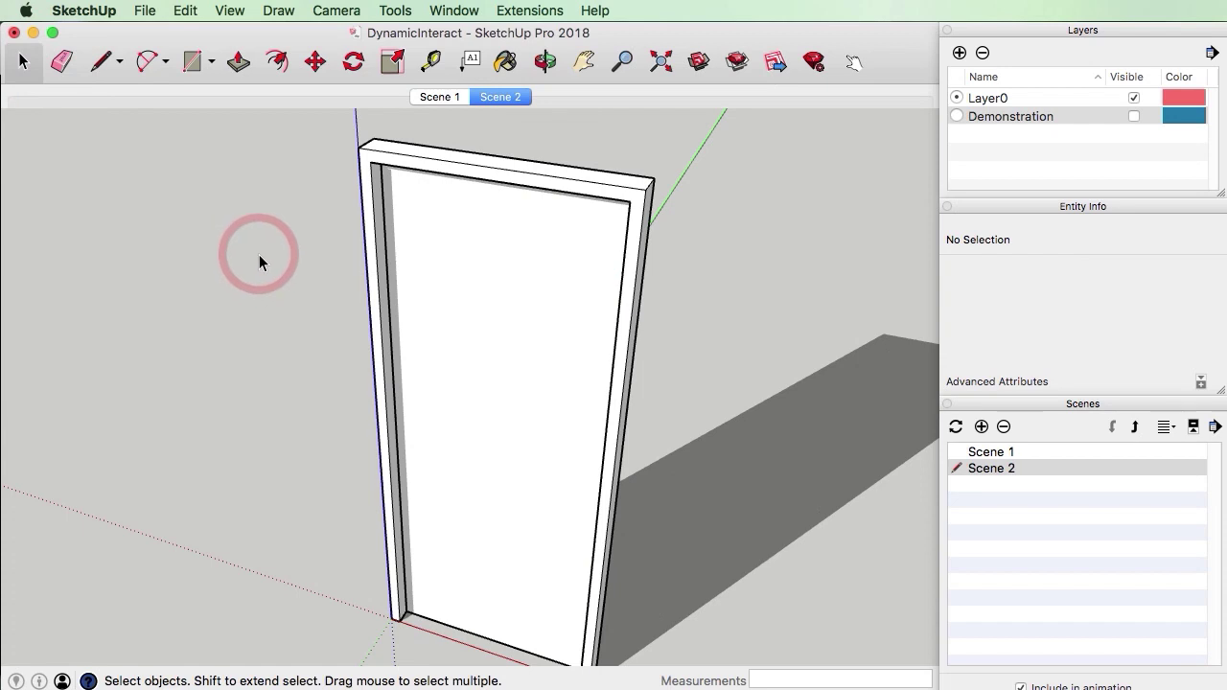
Draw an upright 900 × 2100 mm rectangle on the red axis beside the SwingDoor component.
left_click(475, 359)
scroll(425, 342, "down", 3)
scroll(391, 329, "up", 2)
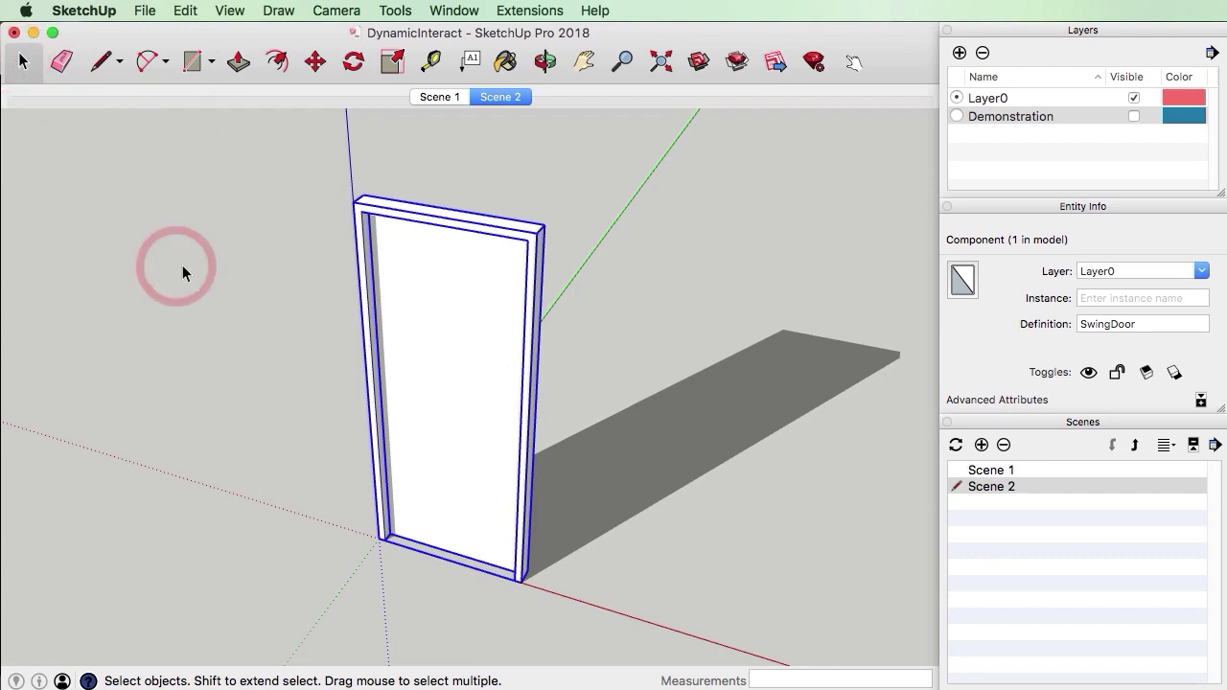
scroll(423, 243, "down", 5)
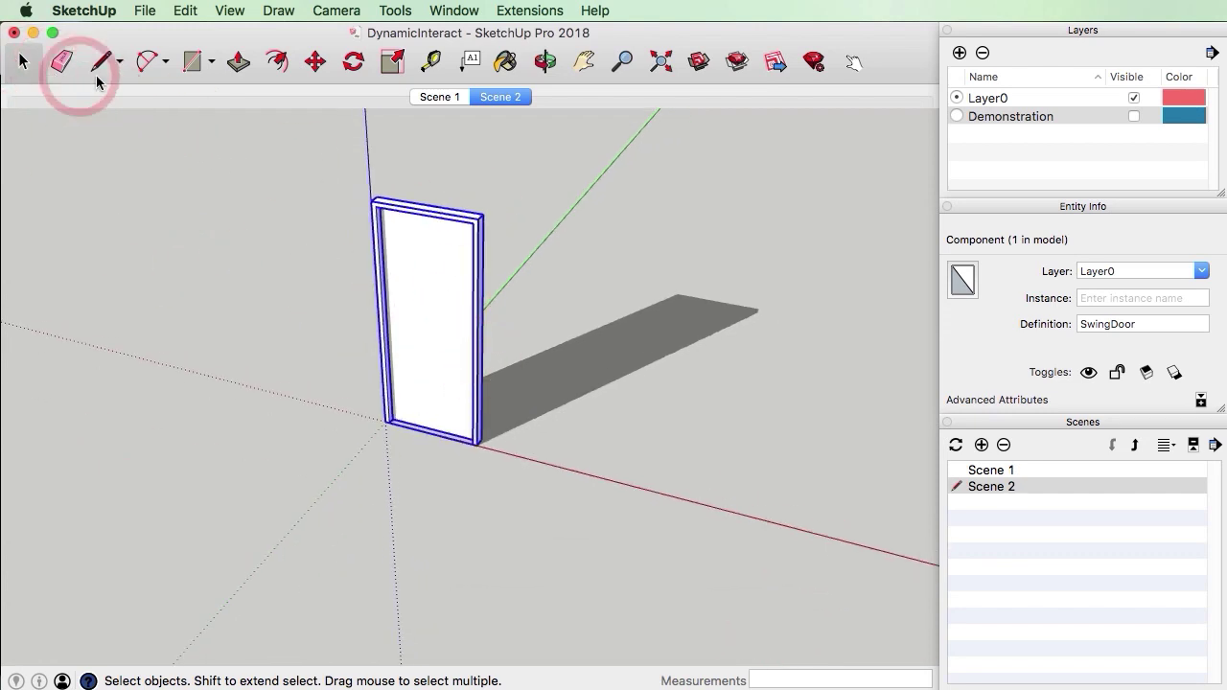
left_click(193, 61)
scroll(581, 444, "up", 3)
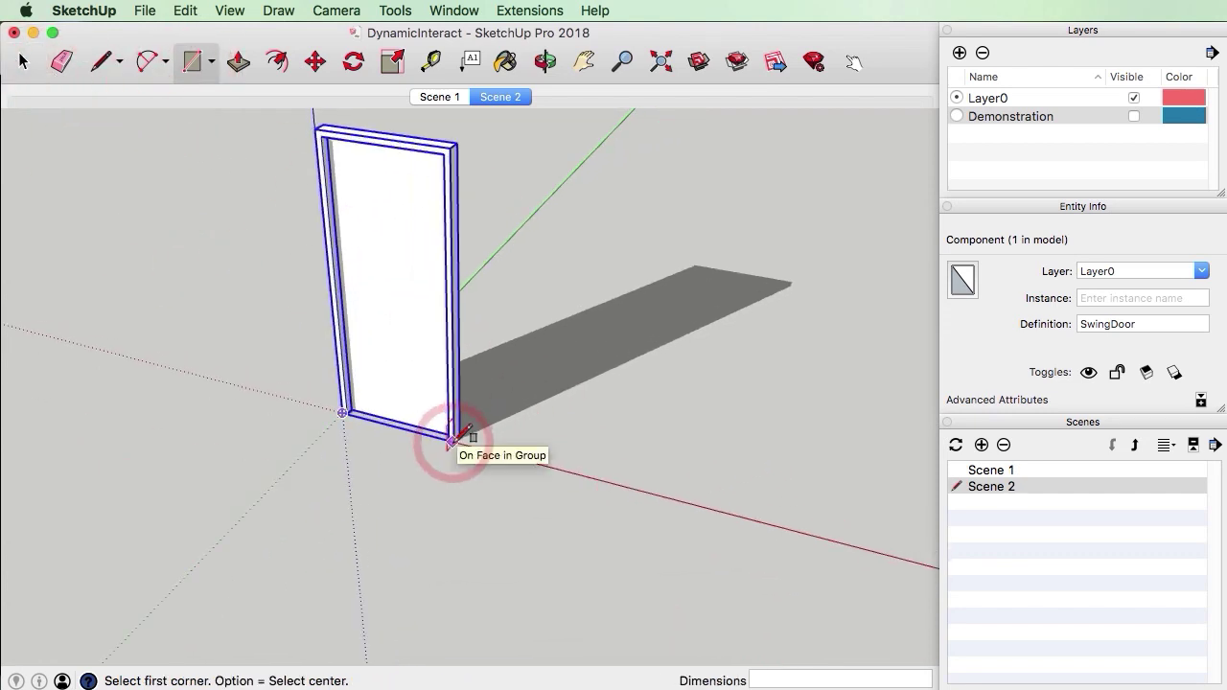
left_click(519, 458)
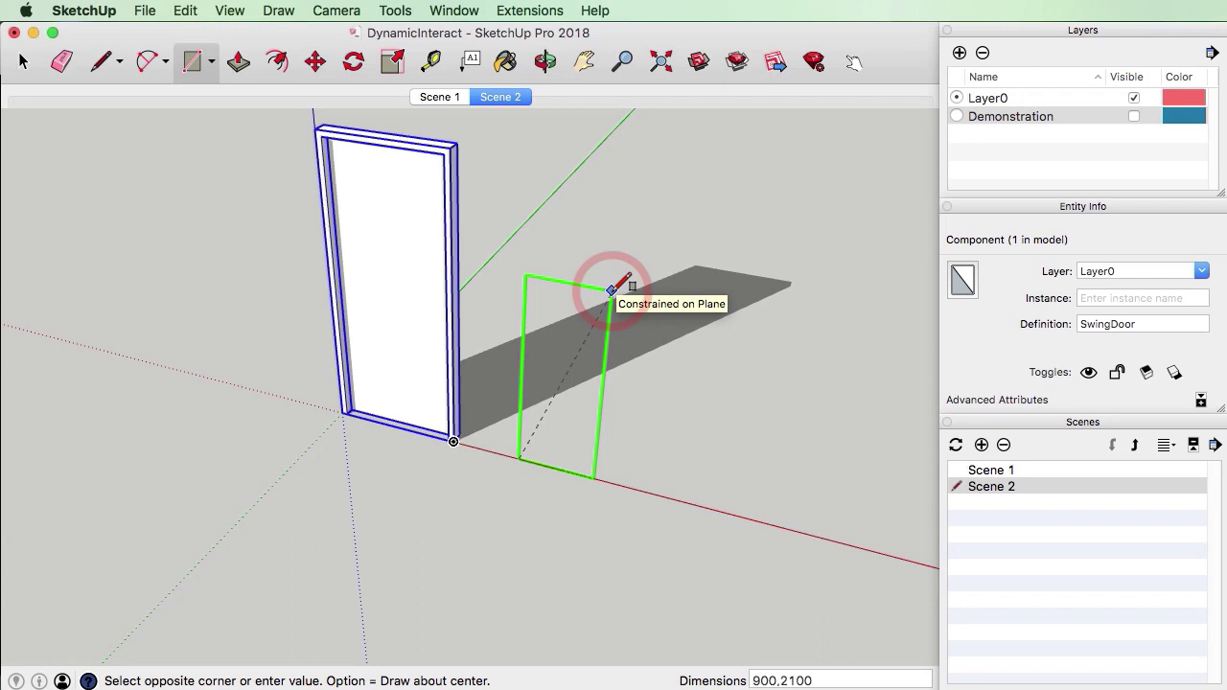
left_click(611, 290)
key("f")
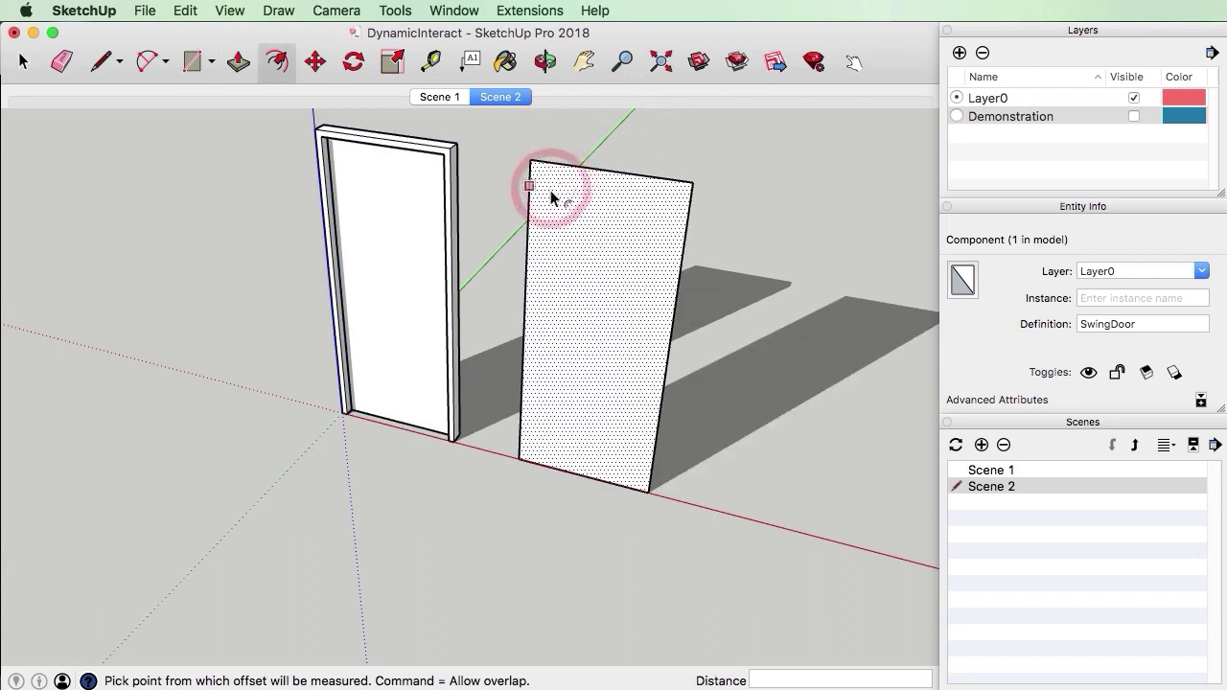
left_click(542, 226)
key("space")
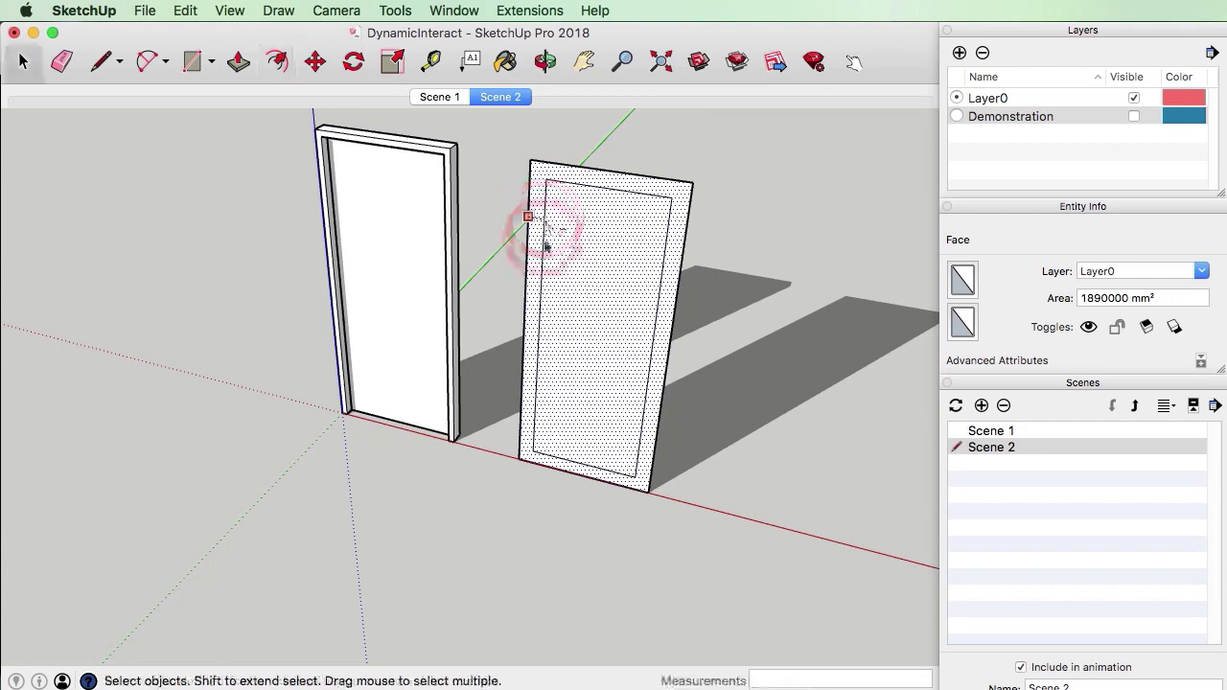
Offset only the new rectangle's two side edges and top edge inward by 40 mm.
double_click(608, 453)
left_click(611, 482, "shift")
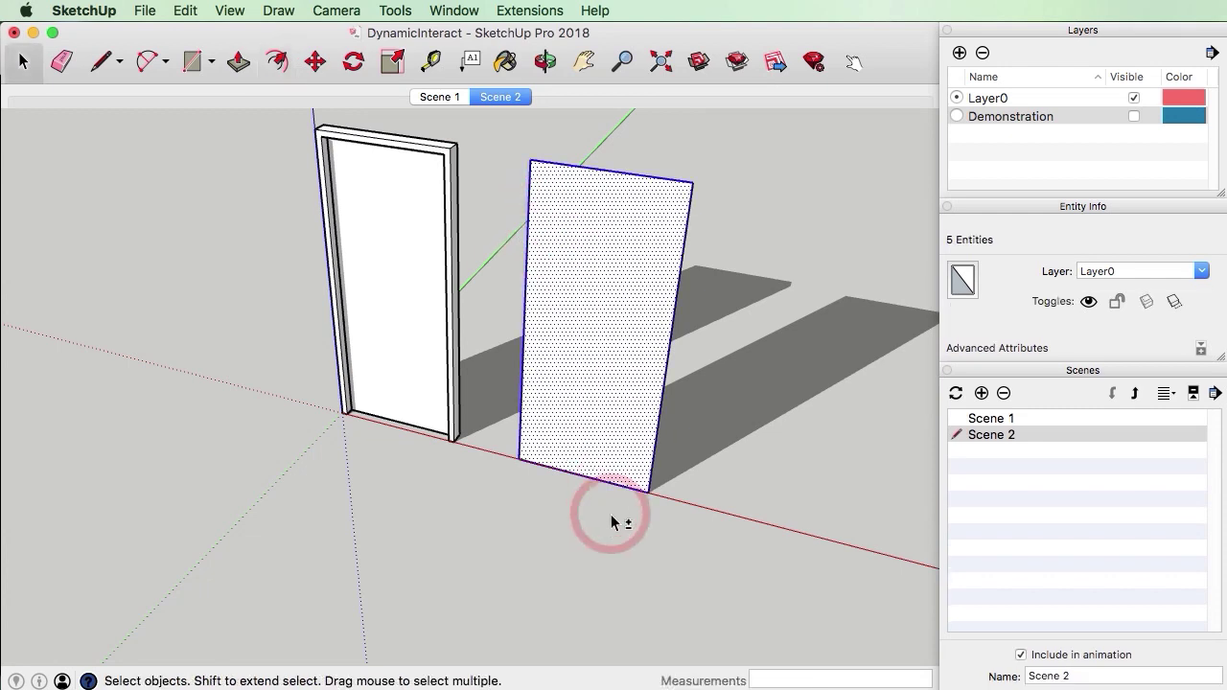
left_click(605, 460, "shift")
key("f")
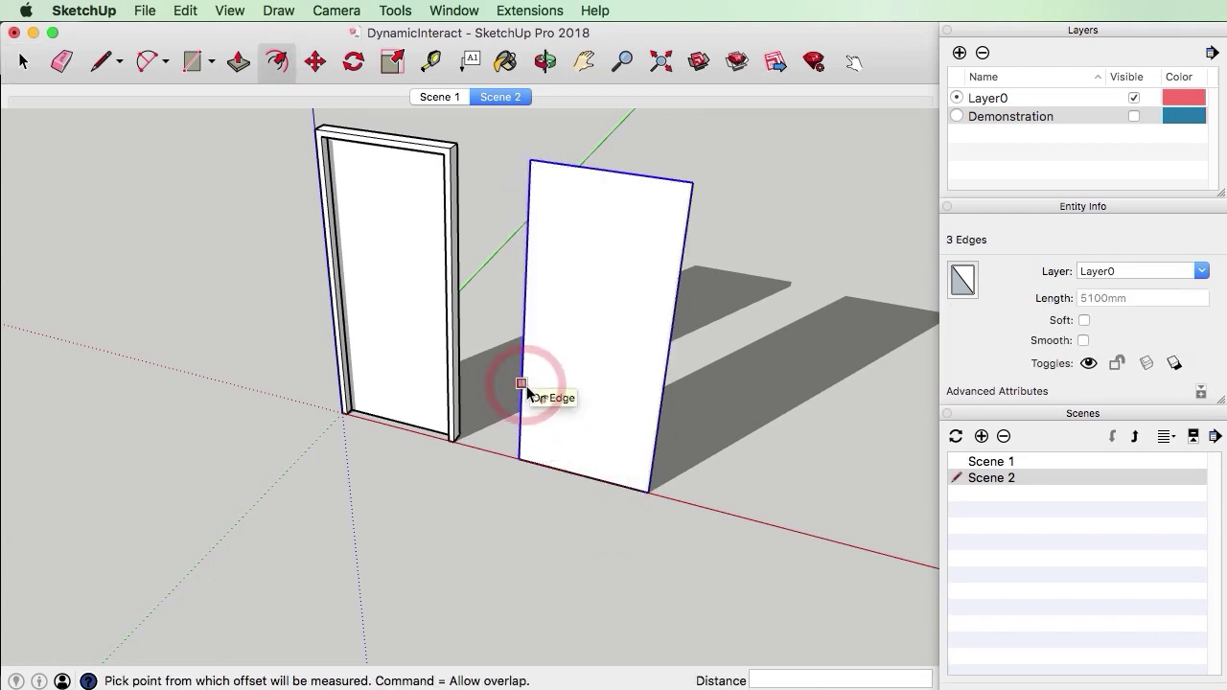
left_click(523, 384)
type("4")
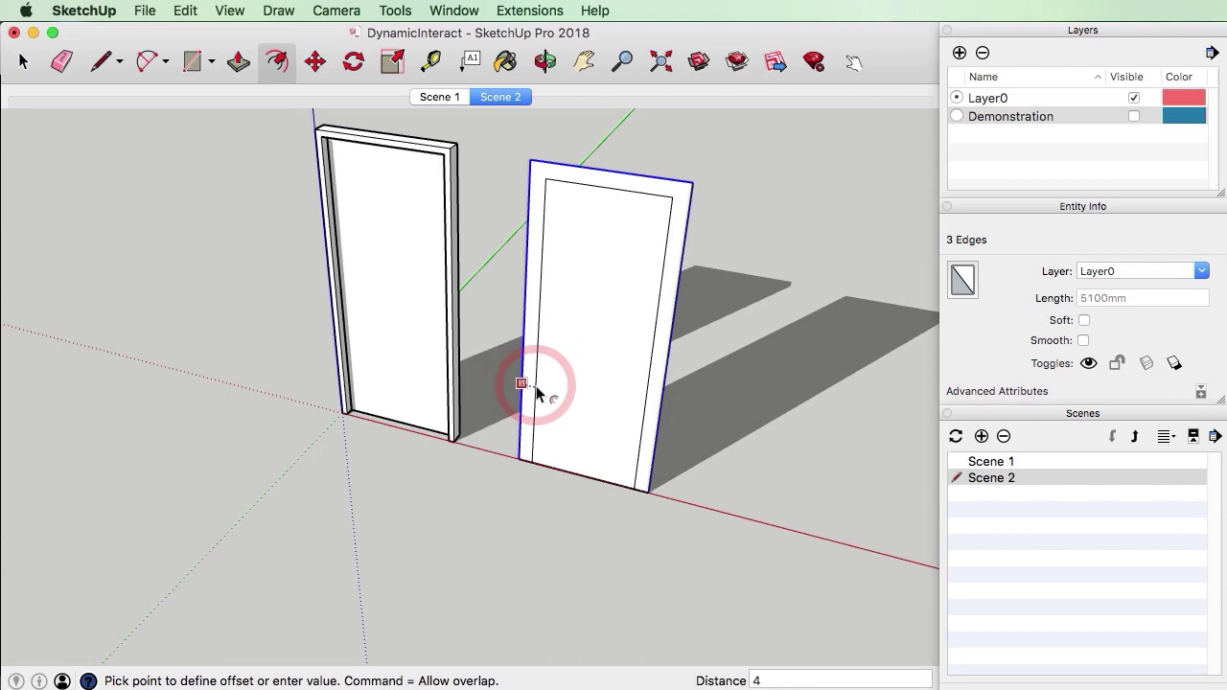
type("0")
key("Return")
Delete the inner face together with its bottom edge, keeping only the frame outline.
key("space")
left_click(587, 470)
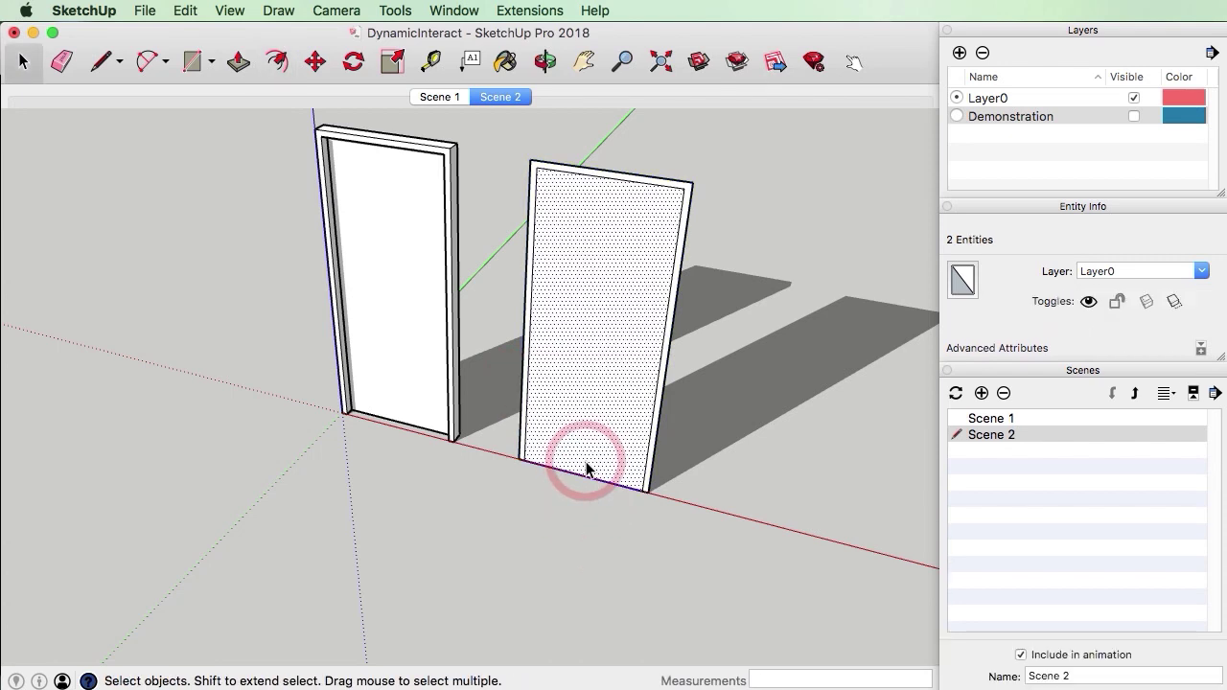
key("Delete")
Extrude the frame face to a depth of 100 mm.
key("p")
scroll(633, 484, "up", 3)
left_click(649, 486)
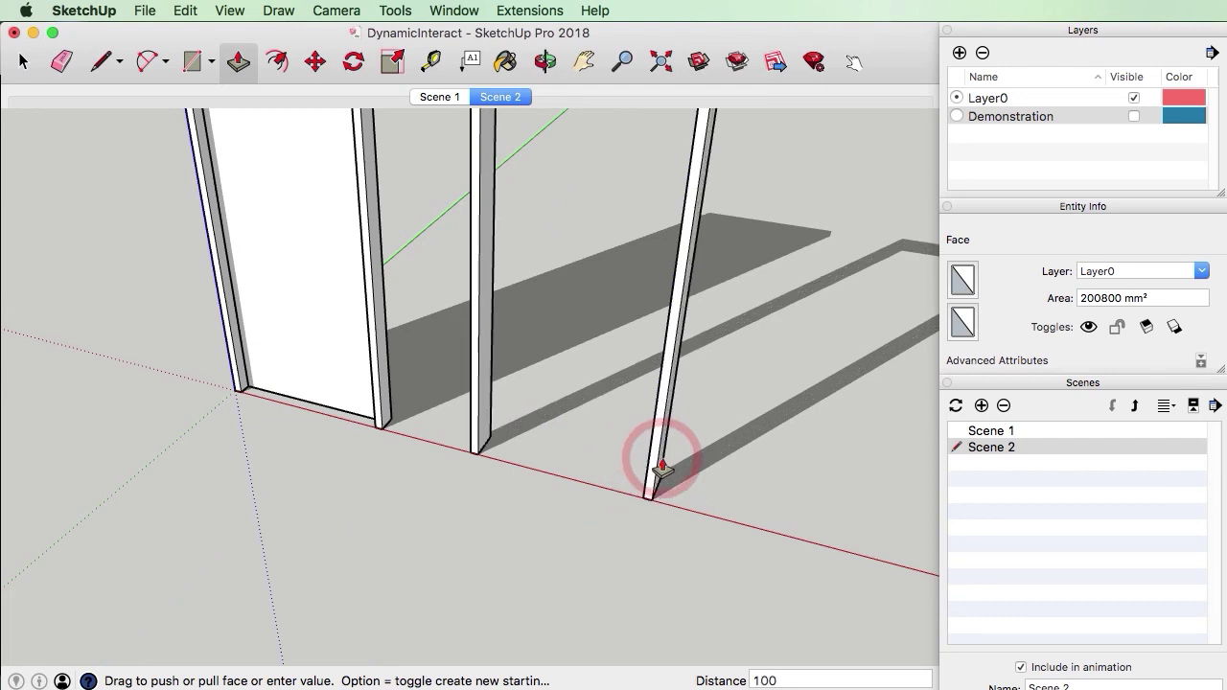
key("Return")
Make the whole extruded door frame a group.
scroll(583, 576, "down", 5)
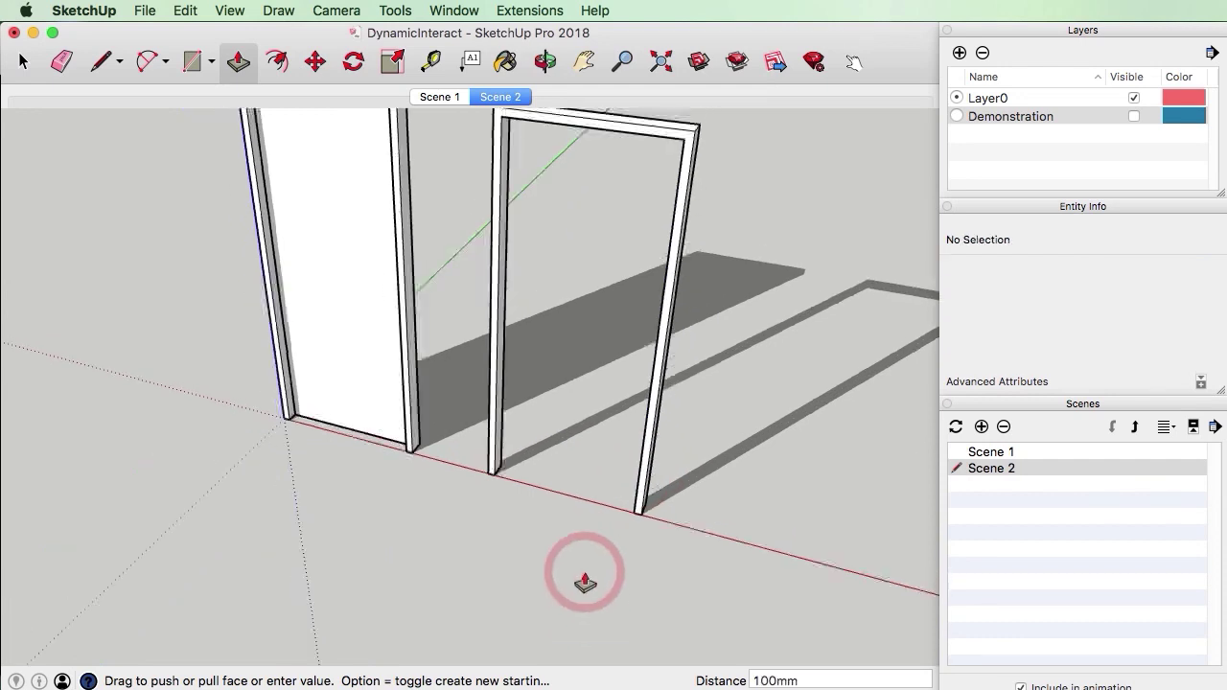
key("space")
triple_click(643, 408)
right_click(643, 405)
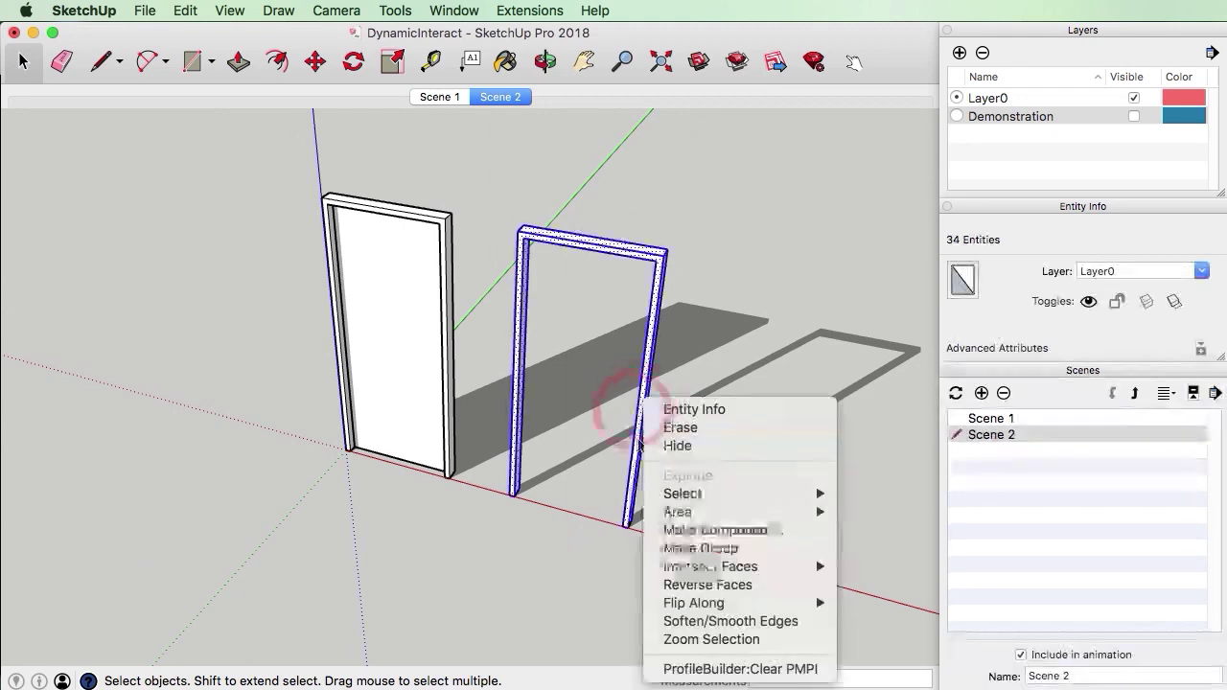
left_click(614, 276)
left_click(588, 252)
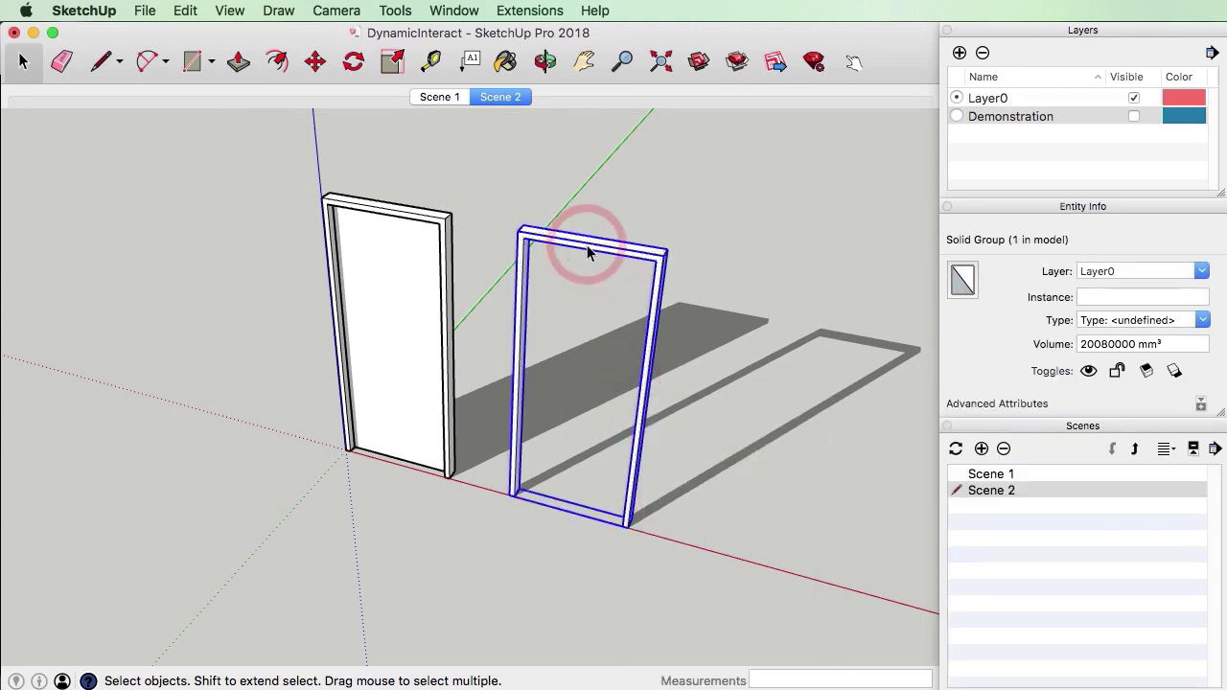
Draw a 2100 × 900 mm rectangle across the frame's back, from its rear upper corner to the opposite rear lower corner.
key("r")
left_click(521, 230)
scroll(648, 531, "up", 3)
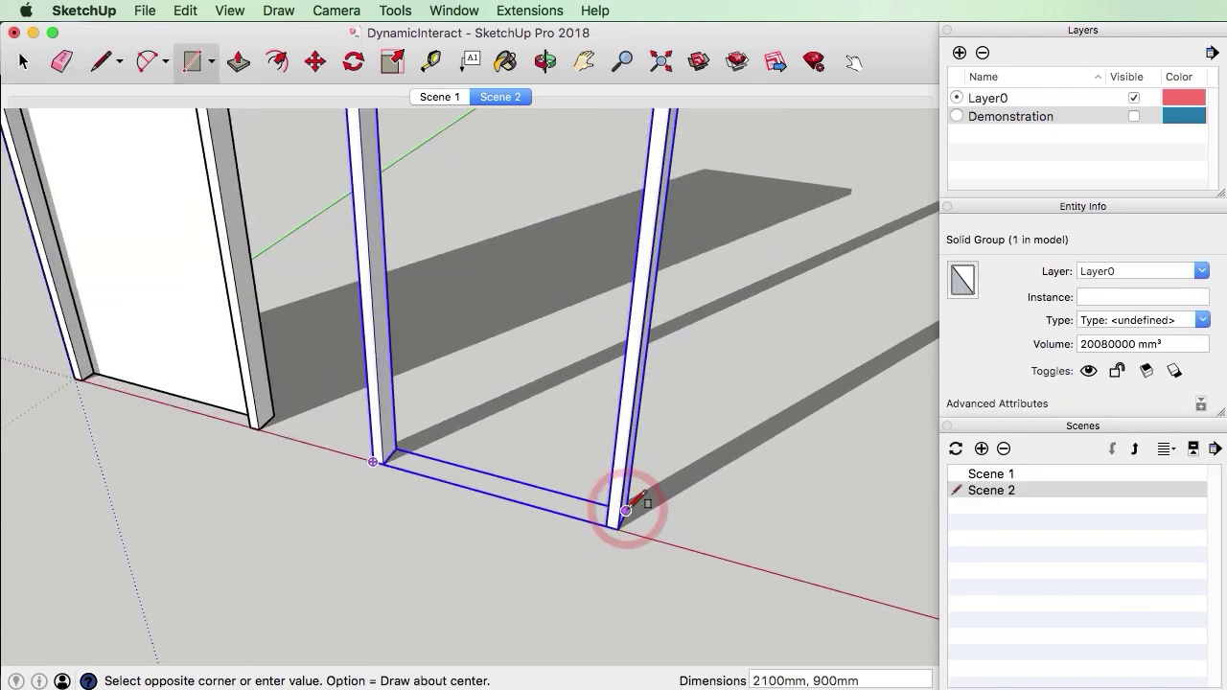
scroll(628, 506, "up", 4)
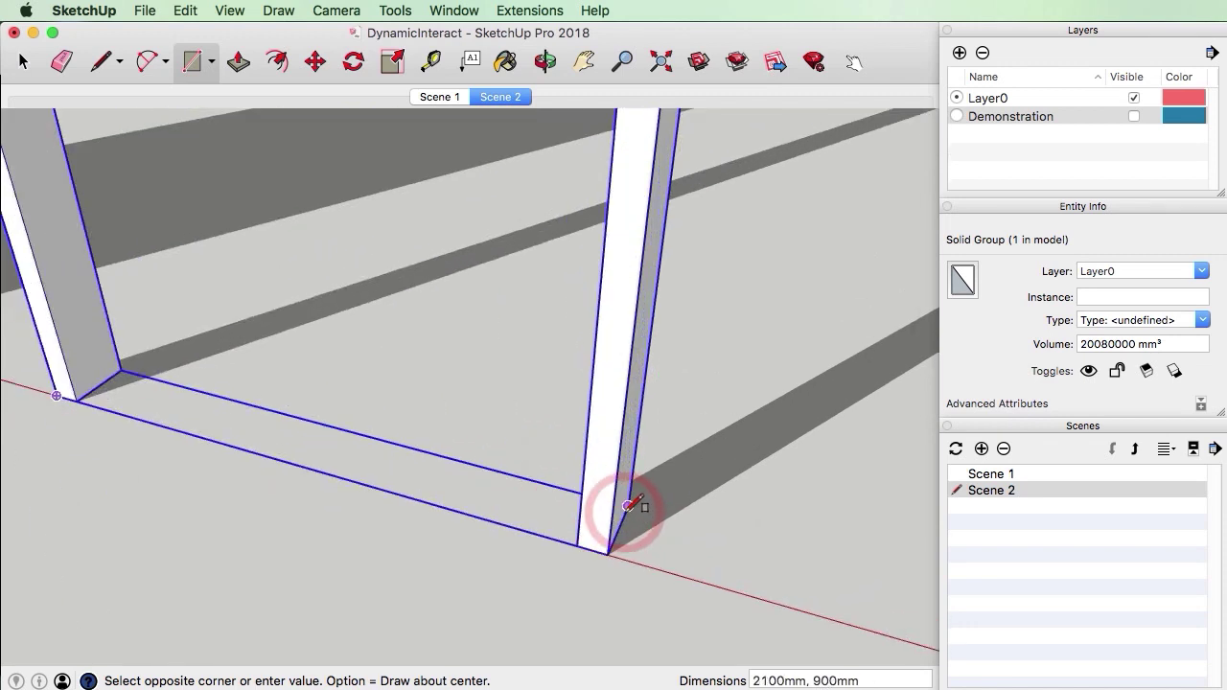
left_click(628, 505)
scroll(608, 515, "down", 2)
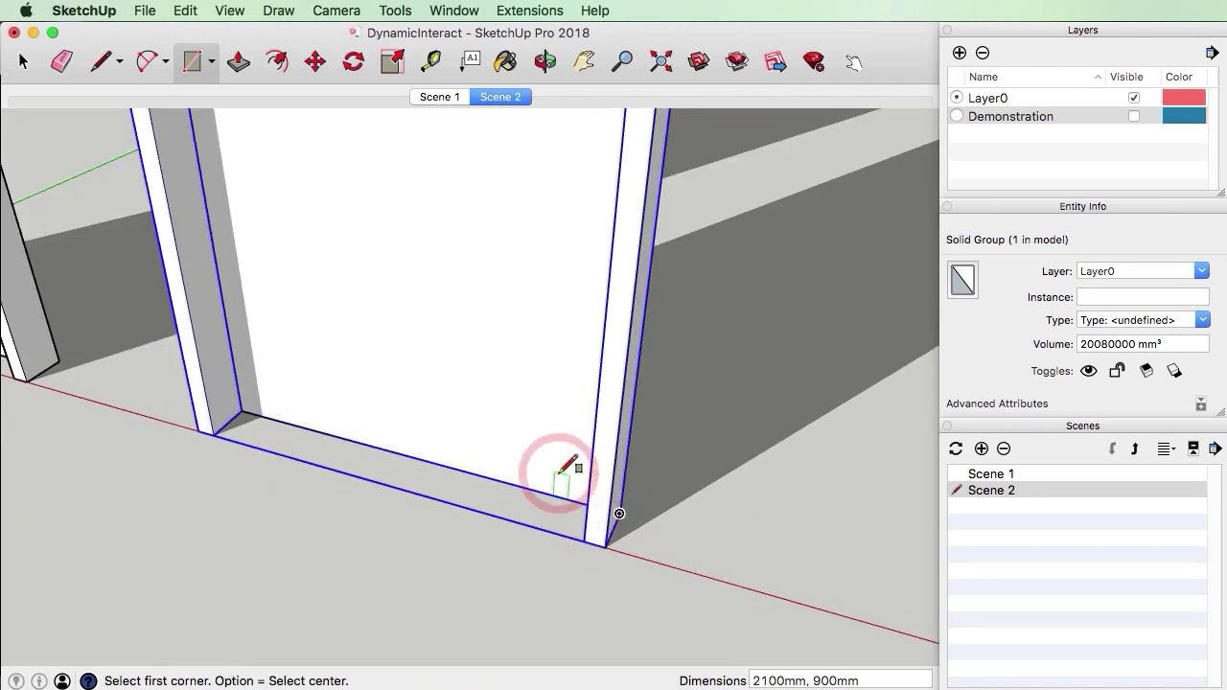
Extrude the rectangle behind the frame 35 mm to form the door leaf.
key("p")
mouse_move(534, 483)
left_mouse_down()
mouse_move(517, 477)
mouse_move(526, 467)
left_mouse_up()
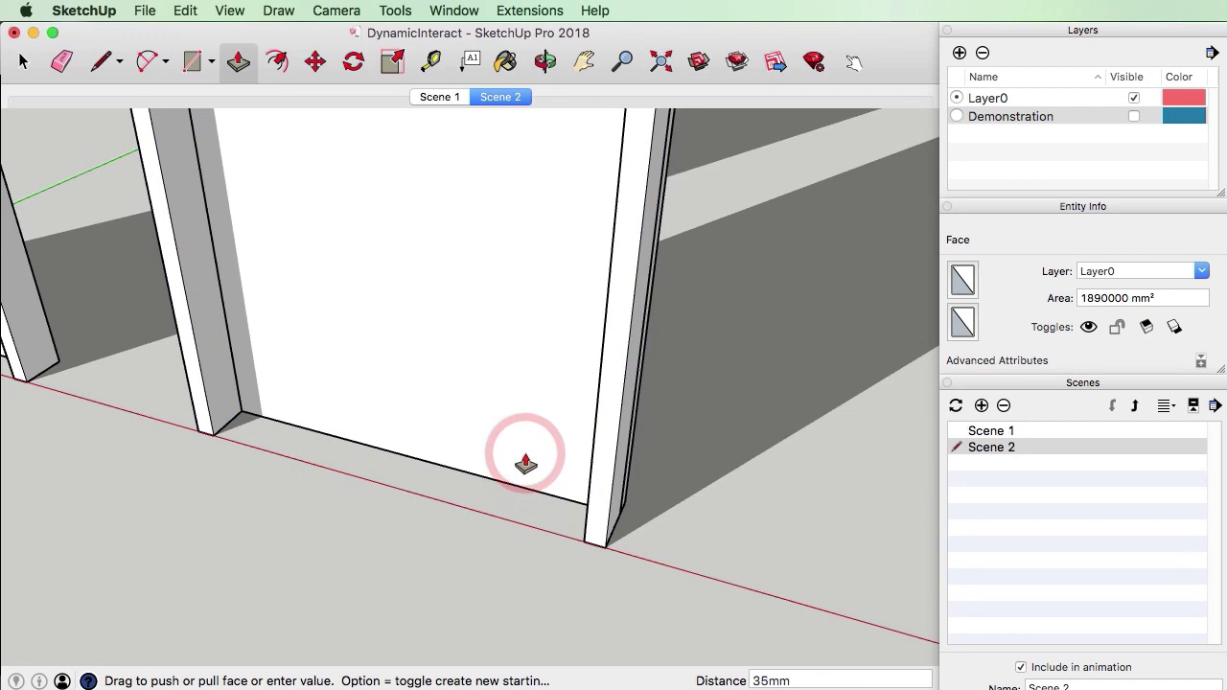
left_click_drag(526, 465, 502, 438)
Make all of the new door leaf's geometry a separate group.
key("space")
left_click(498, 443)
right_click(498, 443)
left_click(554, 582)
scroll(473, 516, "down", 10)
scroll(488, 346, "up", 1)
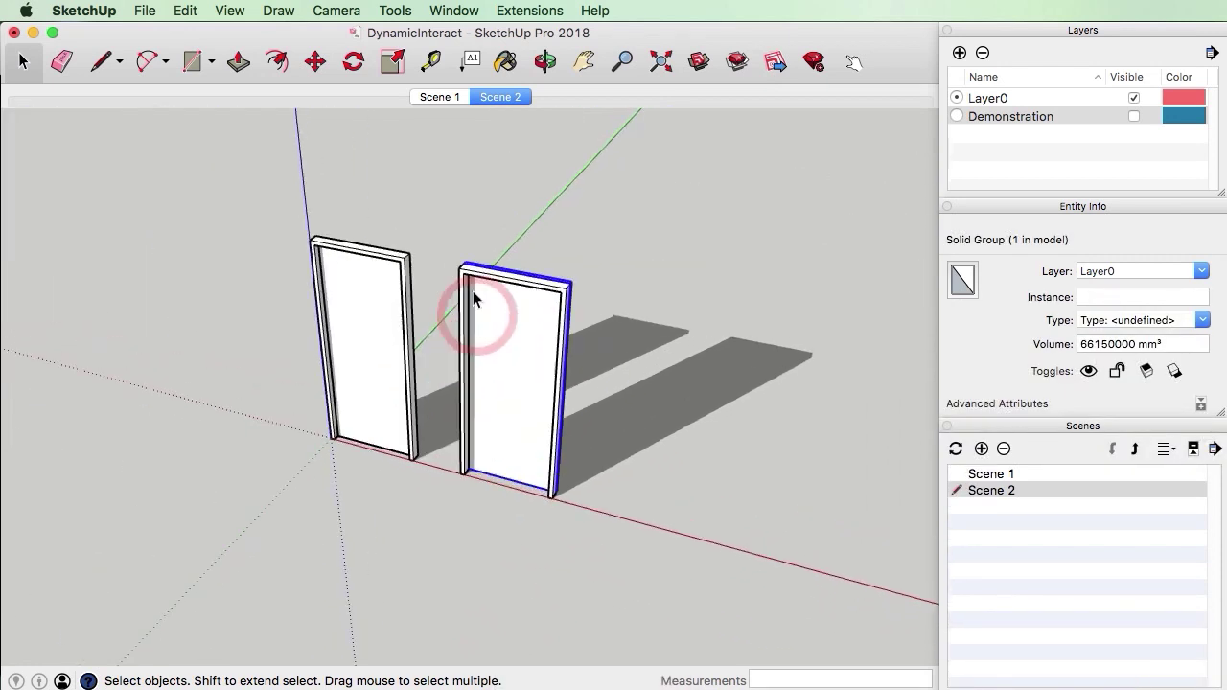
Move the new frame and leaf groups together along the red axis, farther away from the SwingDoor component.
left_click_drag(403, 198, 619, 556)
key("m")
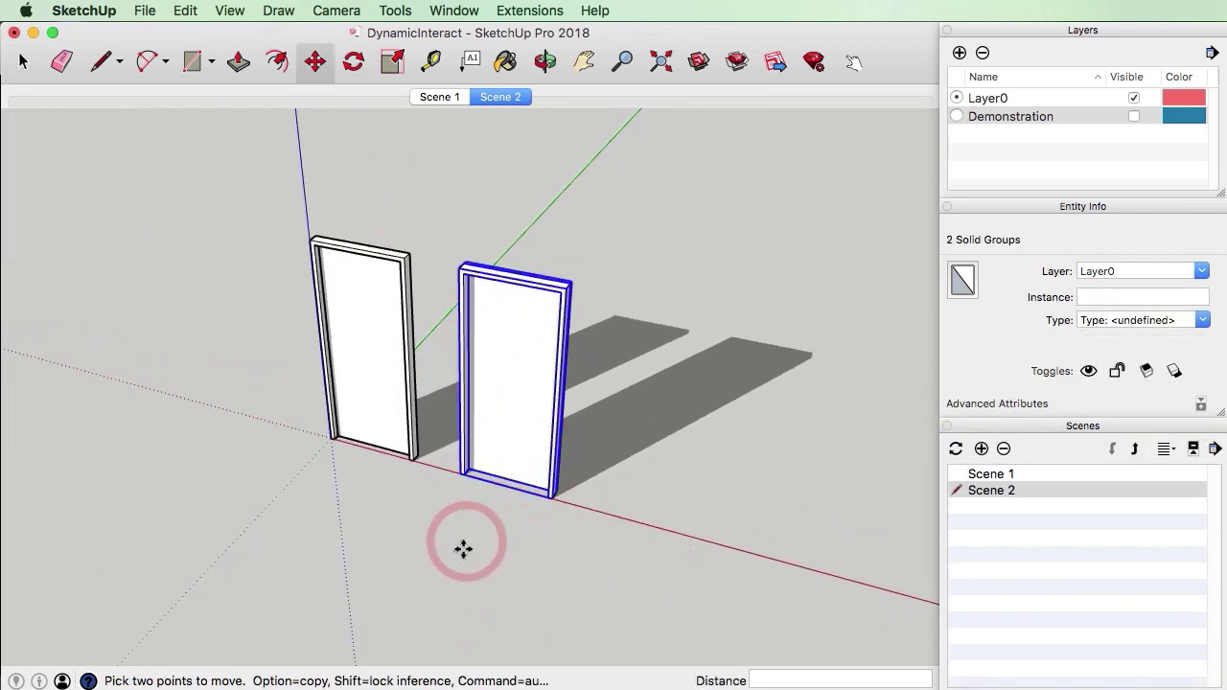
left_click(451, 562)
left_click(507, 579)
key("space")
Examine the new frame and leaf from several angles beside the SwingDoor component, with the new leaf group selected.
scroll(595, 435, "up", 3)
left_click(668, 417)
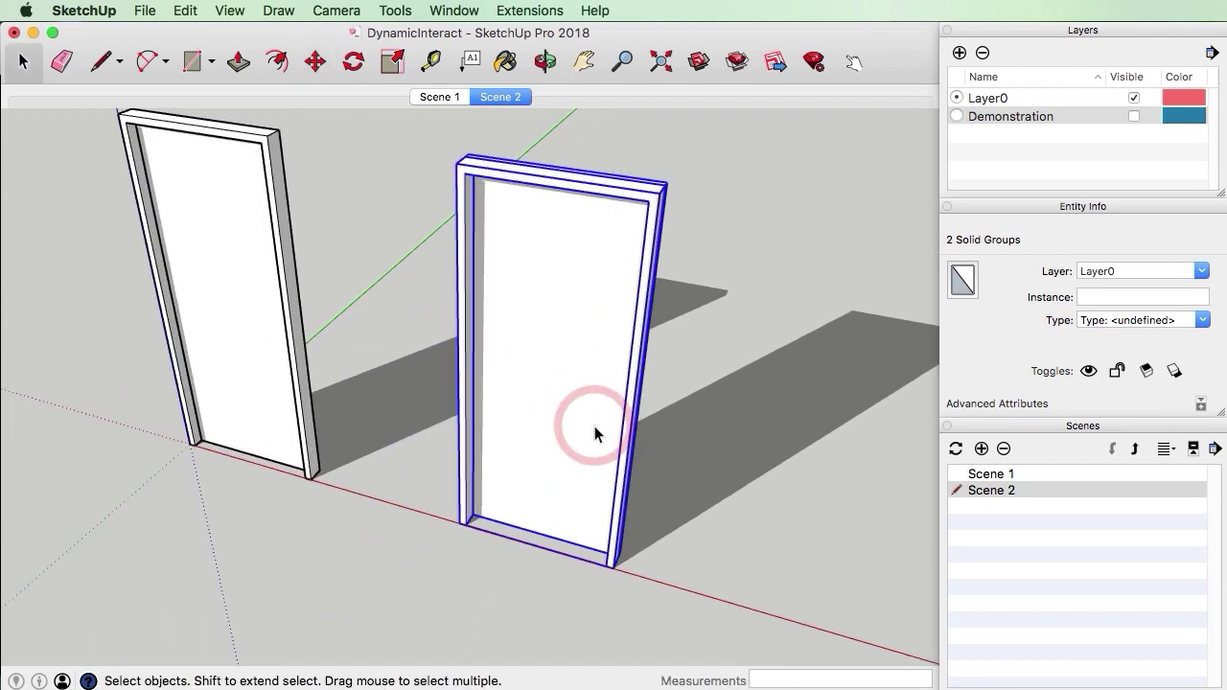
scroll(608, 335, "up", 3)
scroll(622, 359, "down", 3)
middle_click_drag(623, 358, 677, 386)
left_click(522, 342)
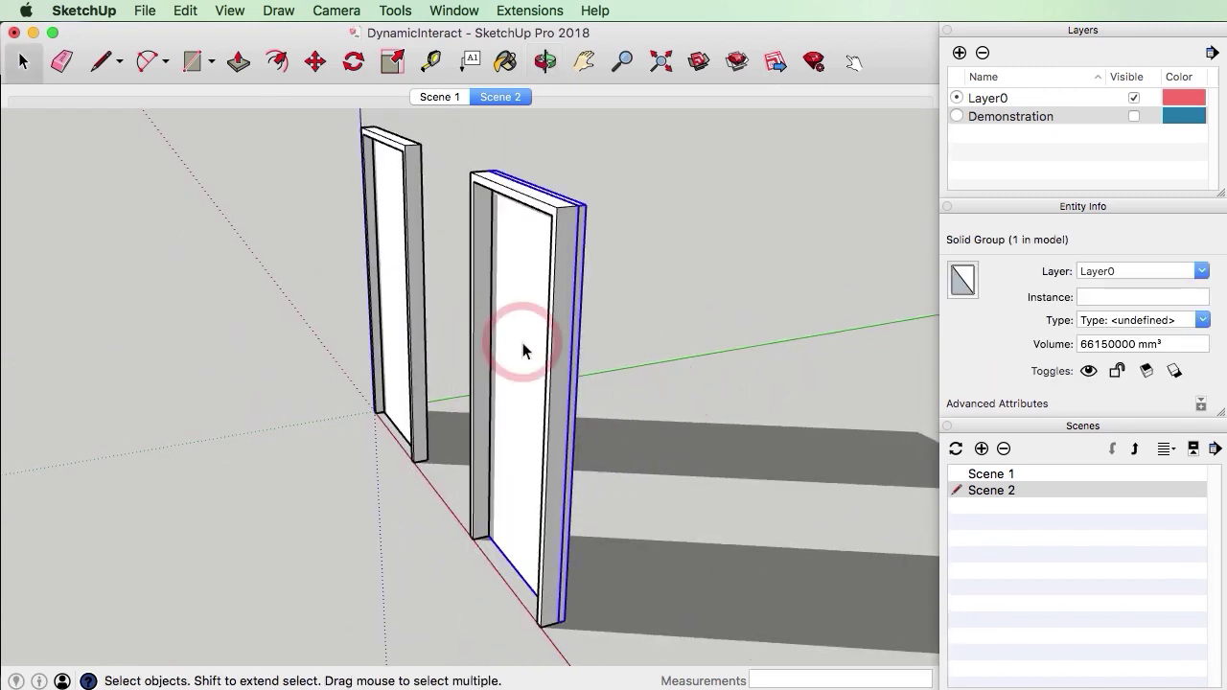
middle_click_drag(550, 288, 729, 414)
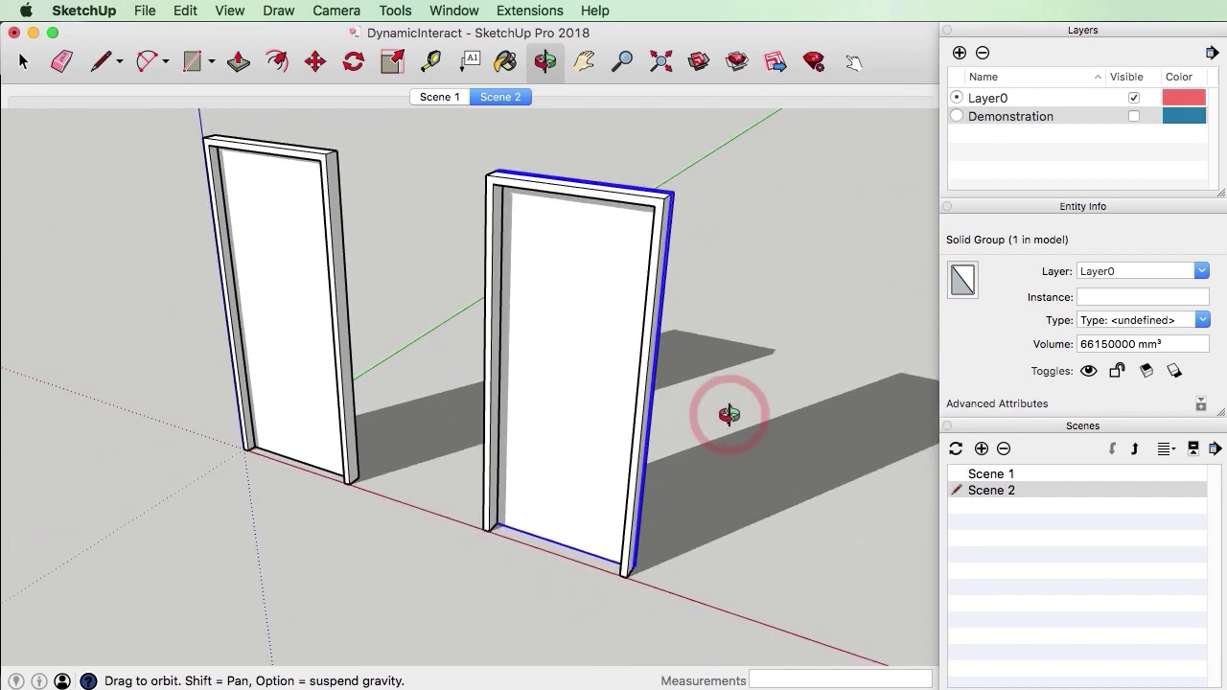
middle_click_drag(589, 197, 683, 176)
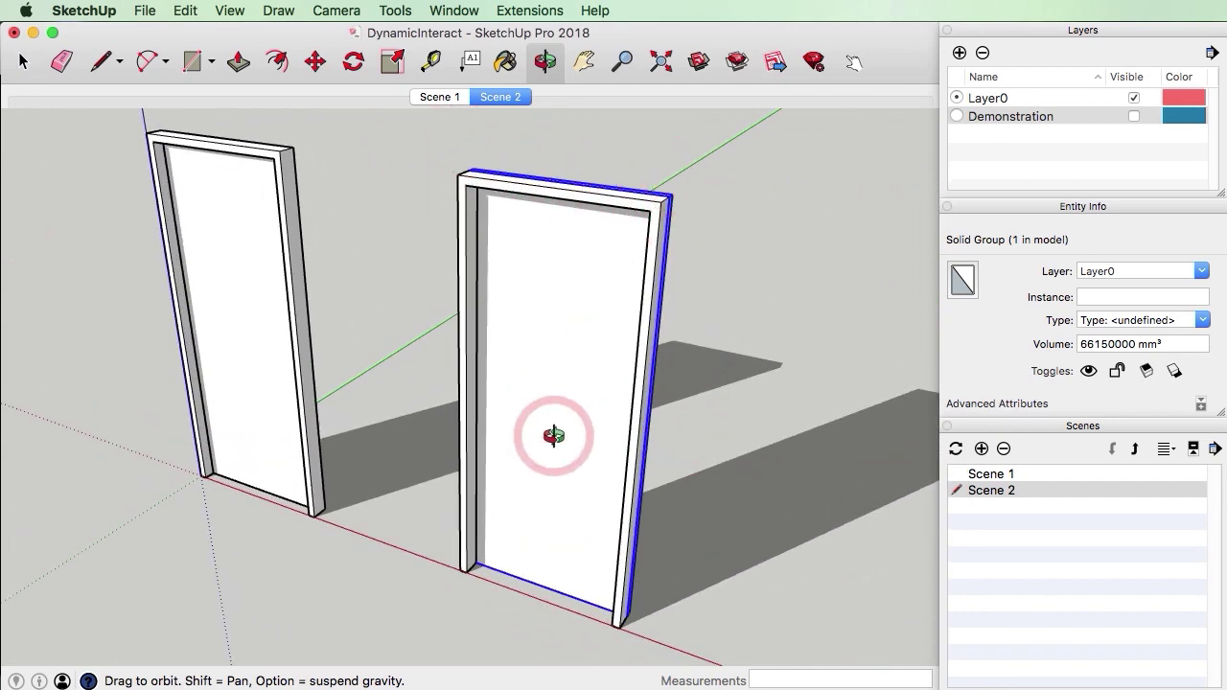
left_click_drag(567, 570, 597, 547)
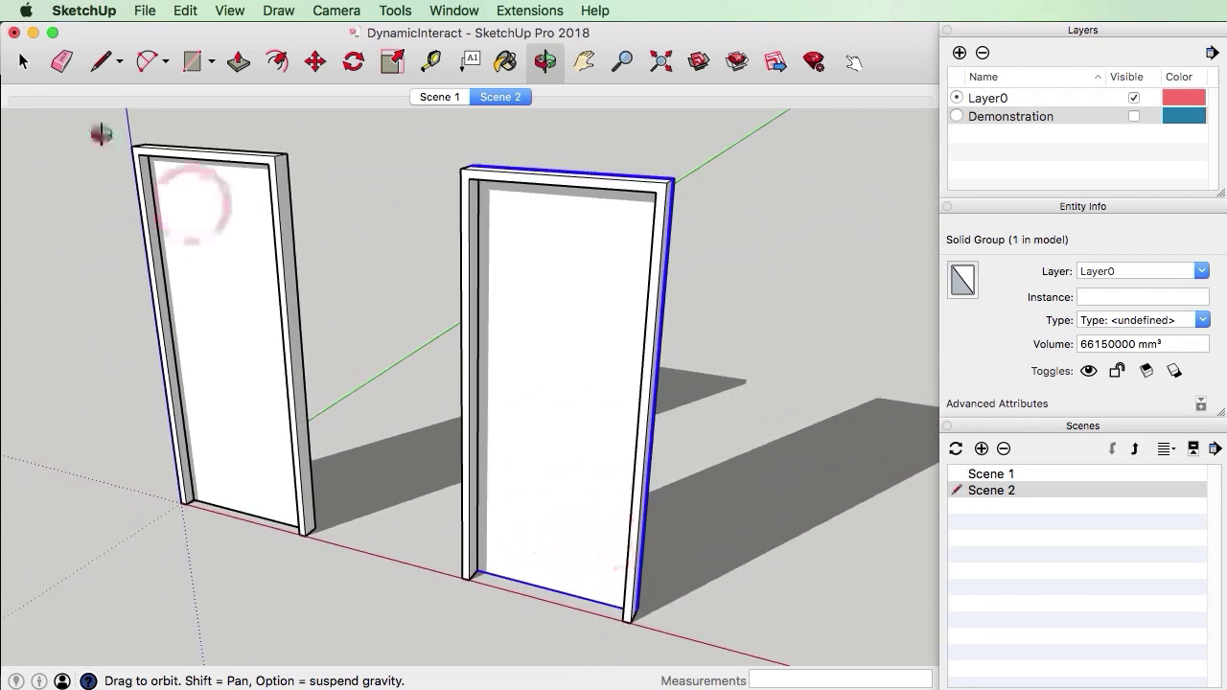
left_click(23, 62)
left_click(364, 342)
left_click(538, 361)
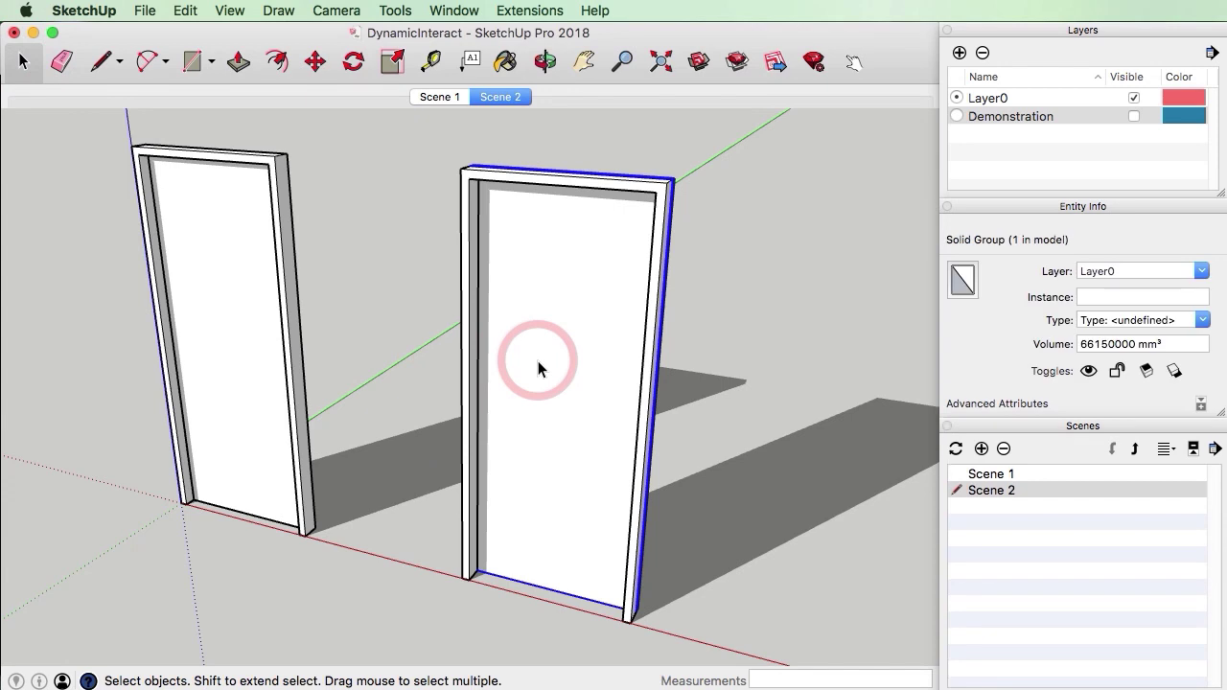
Combine the new frame and leaf groups into a single component named SlidingDoor, replacing the selection with the component.
left_click(826, 425)
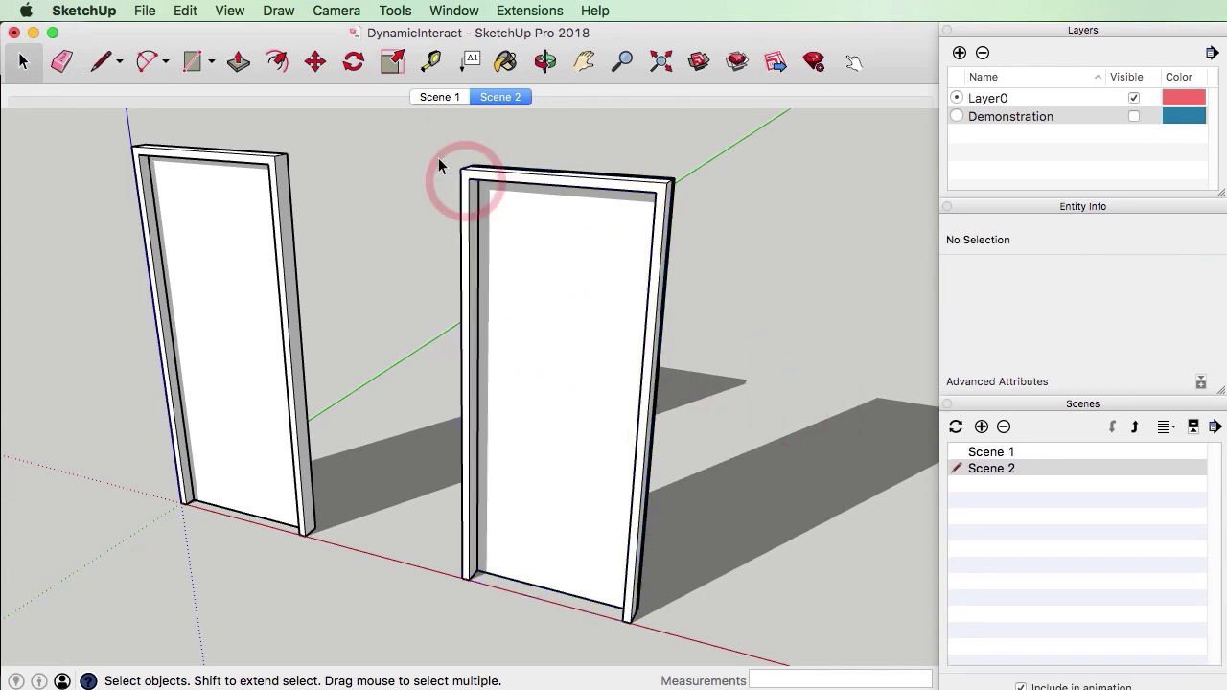
left_click_drag(392, 123, 686, 625)
right_click(529, 289)
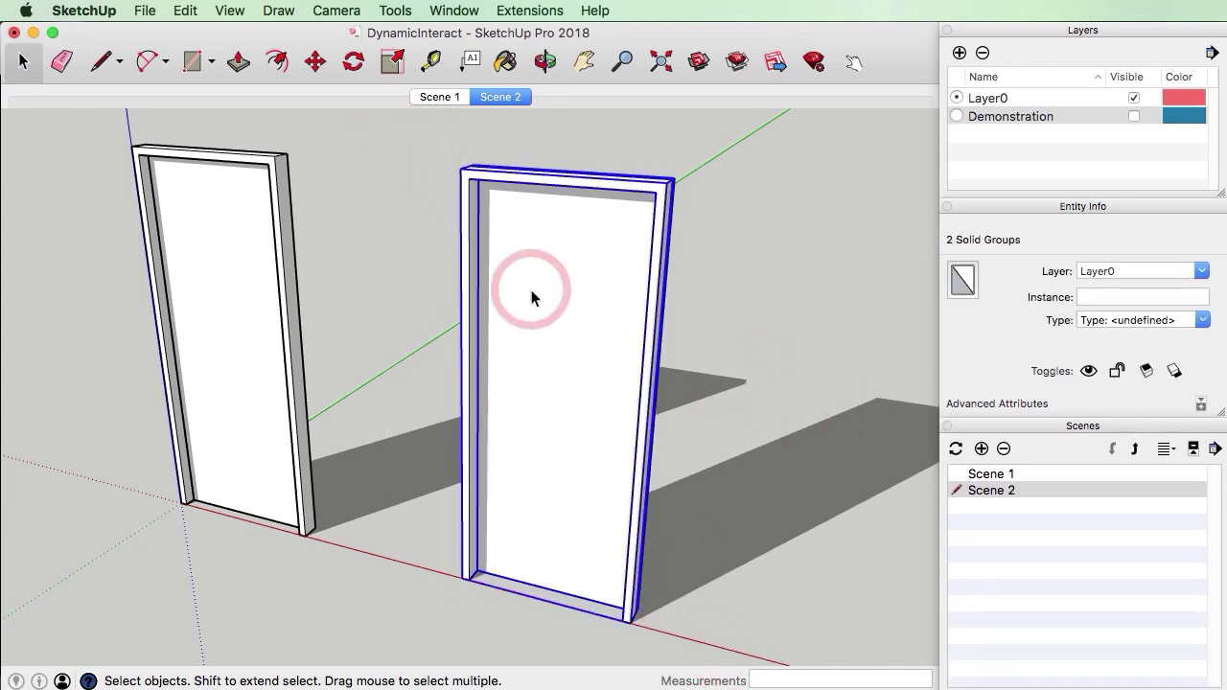
left_click(633, 437)
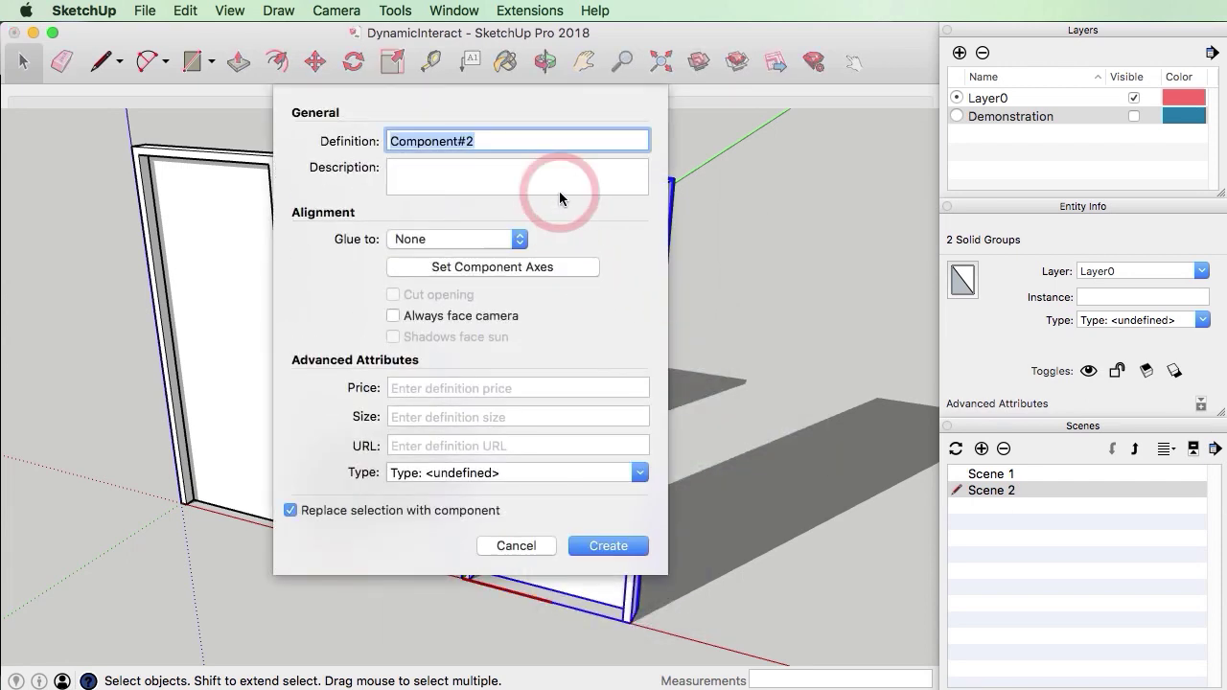
type("SlidingDoor")
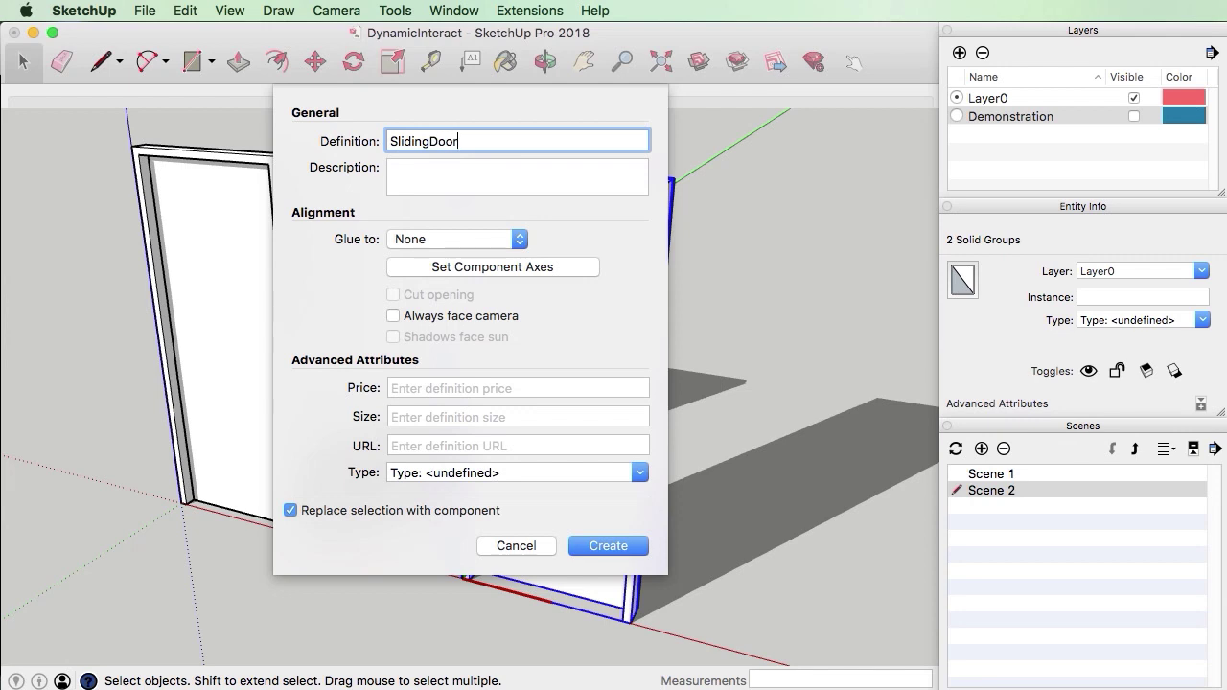
key("Return")
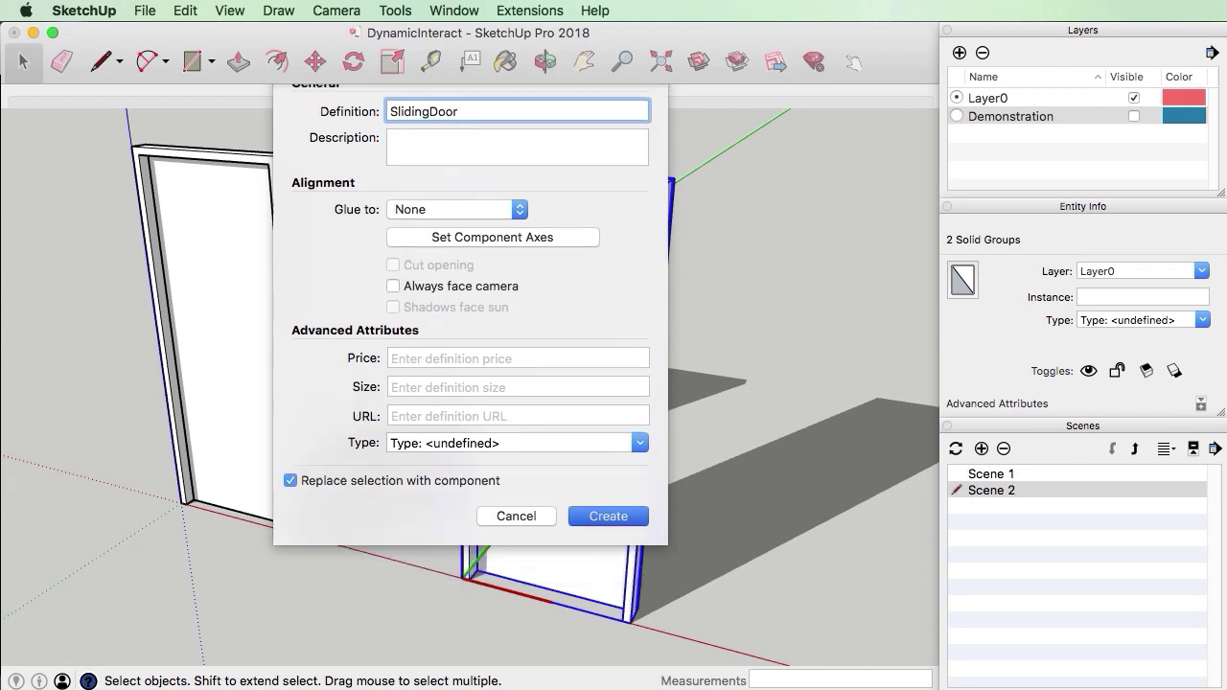
left_click(535, 186)
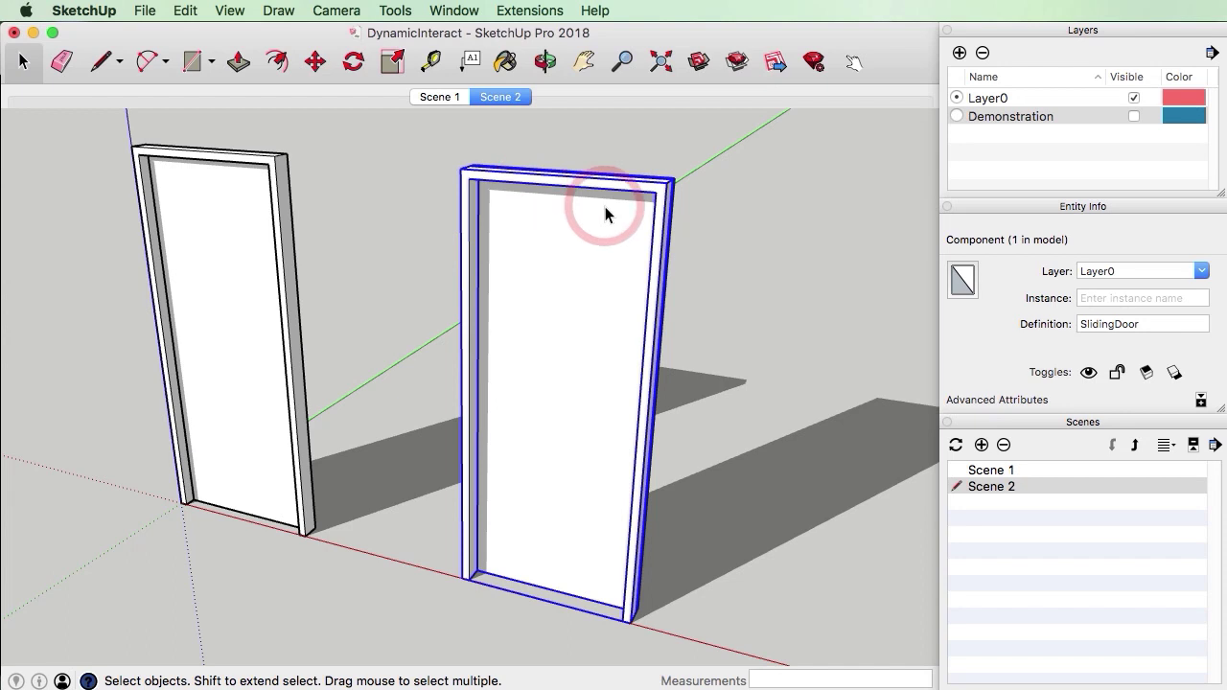
Open the component attributes of the SlidingDoor component.
right_click(565, 301)
left_click(649, 513)
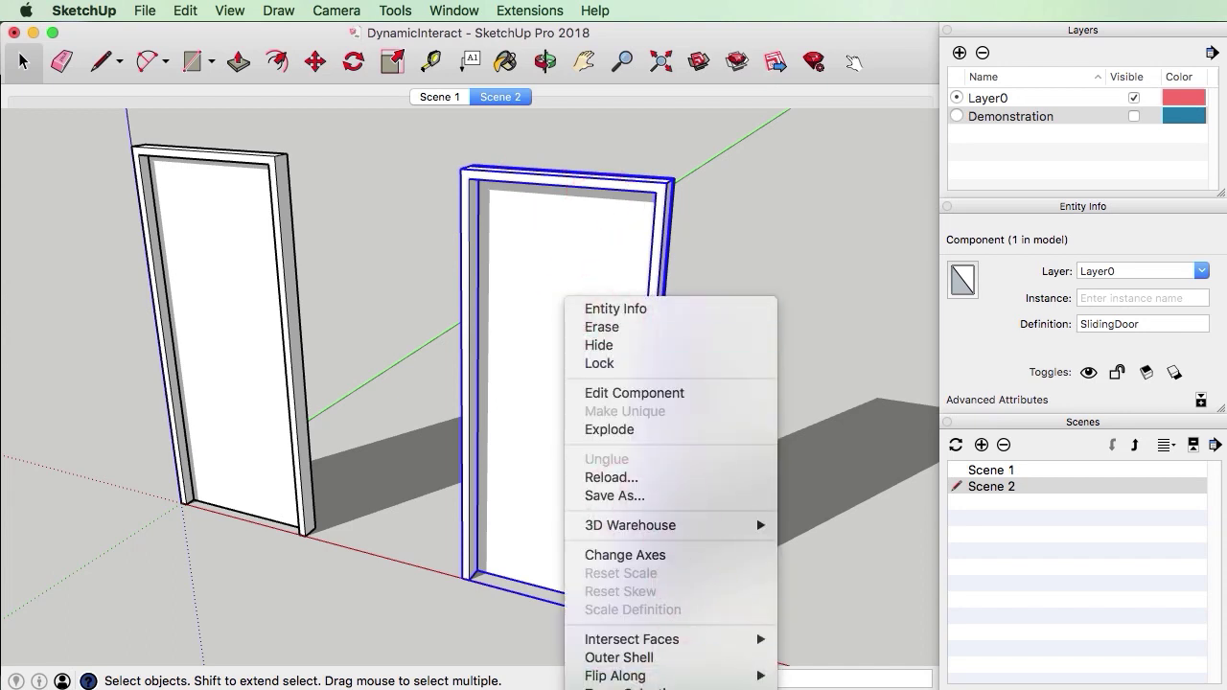
left_click(863, 658)
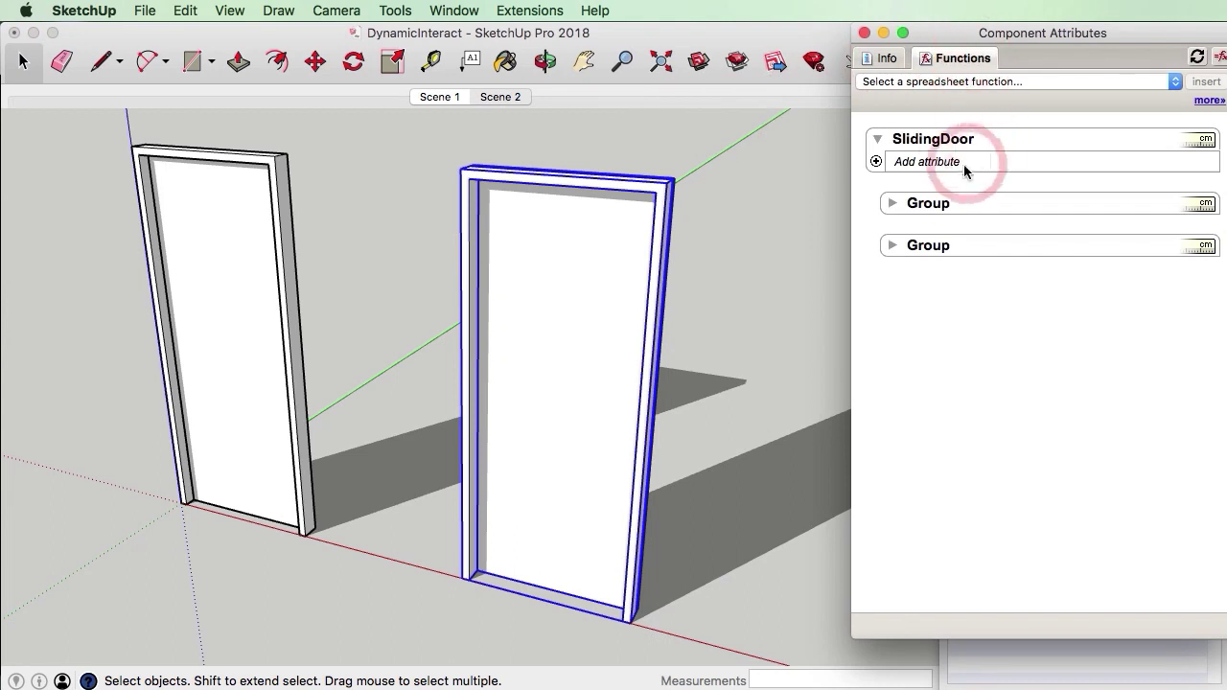
left_click(910, 216)
Rename the leaf group inside the SlidingDoor component as DoorLeaf.
left_click(584, 265)
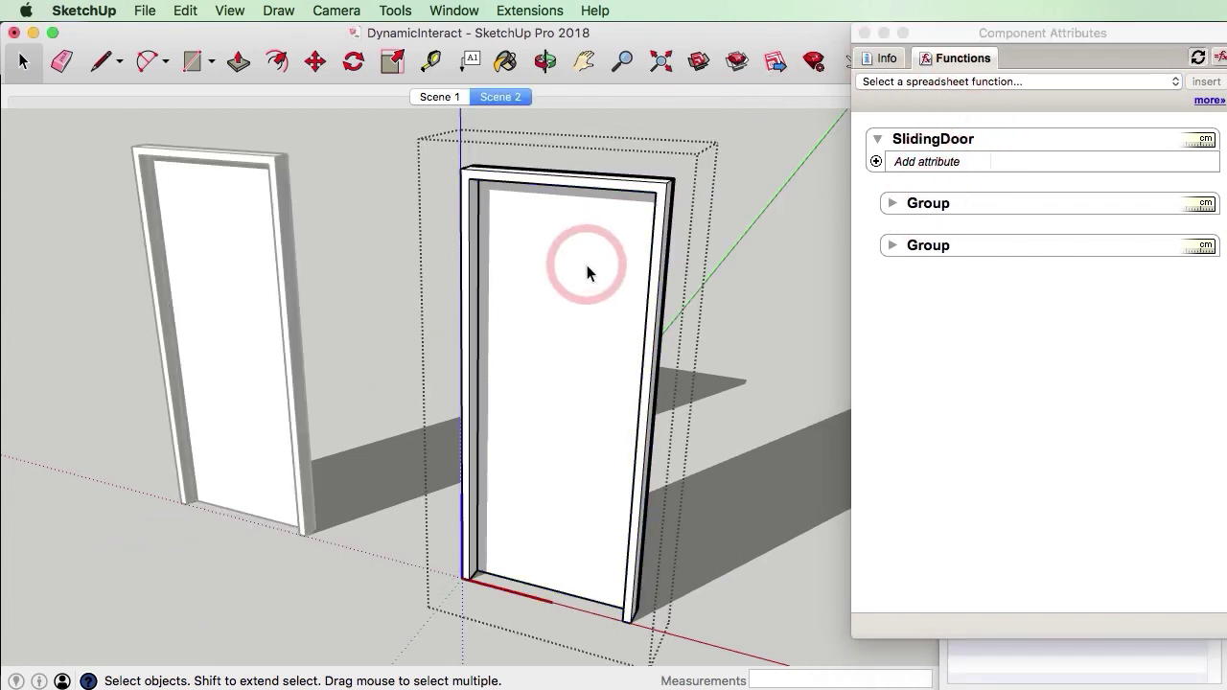
left_click(587, 268)
left_click(947, 113)
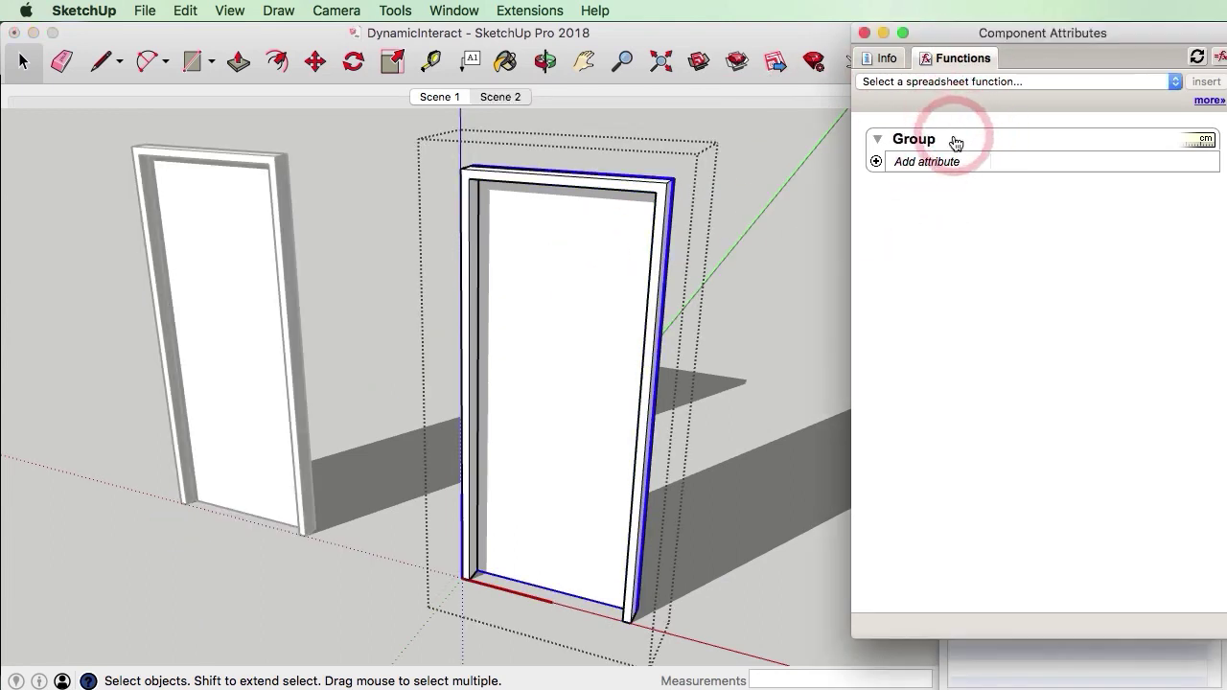
left_click(956, 142)
type("DoorLeaf")
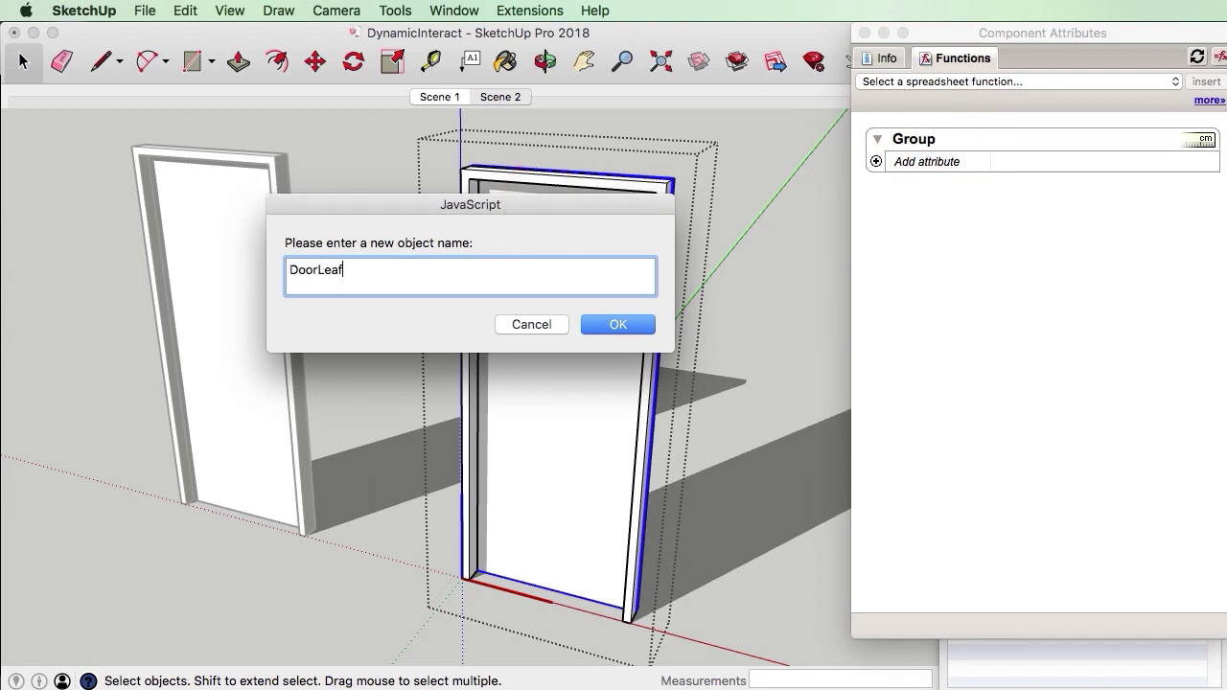
key("Return")
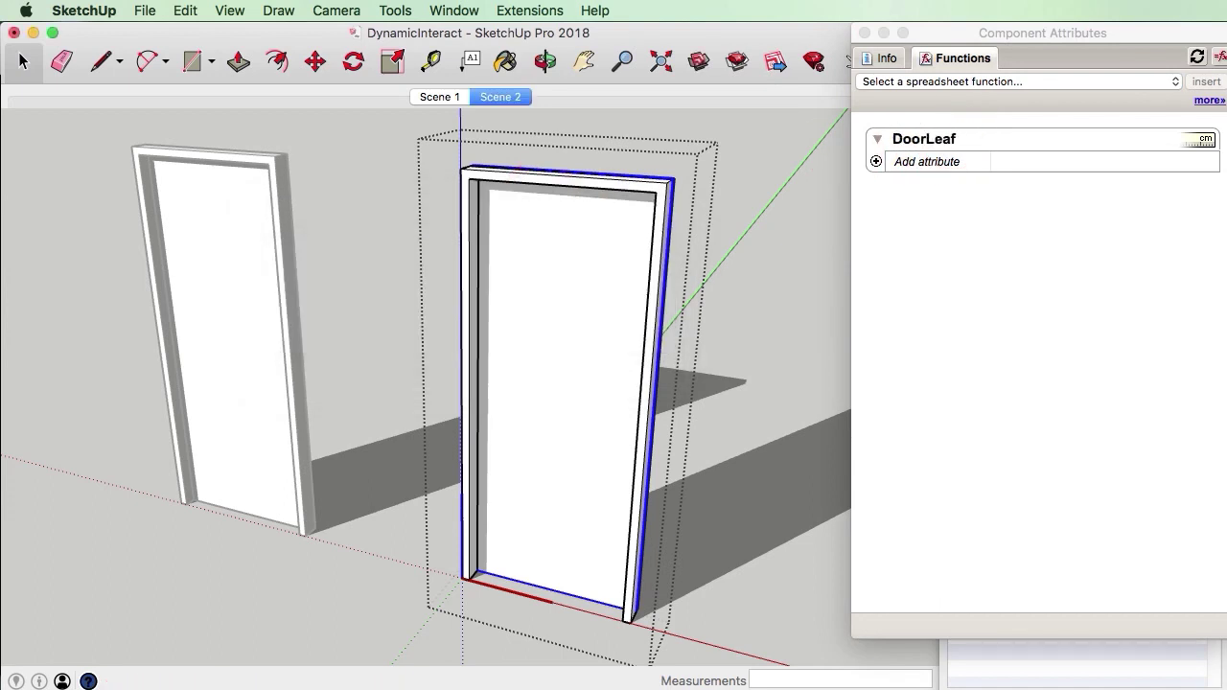
left_click(776, 373)
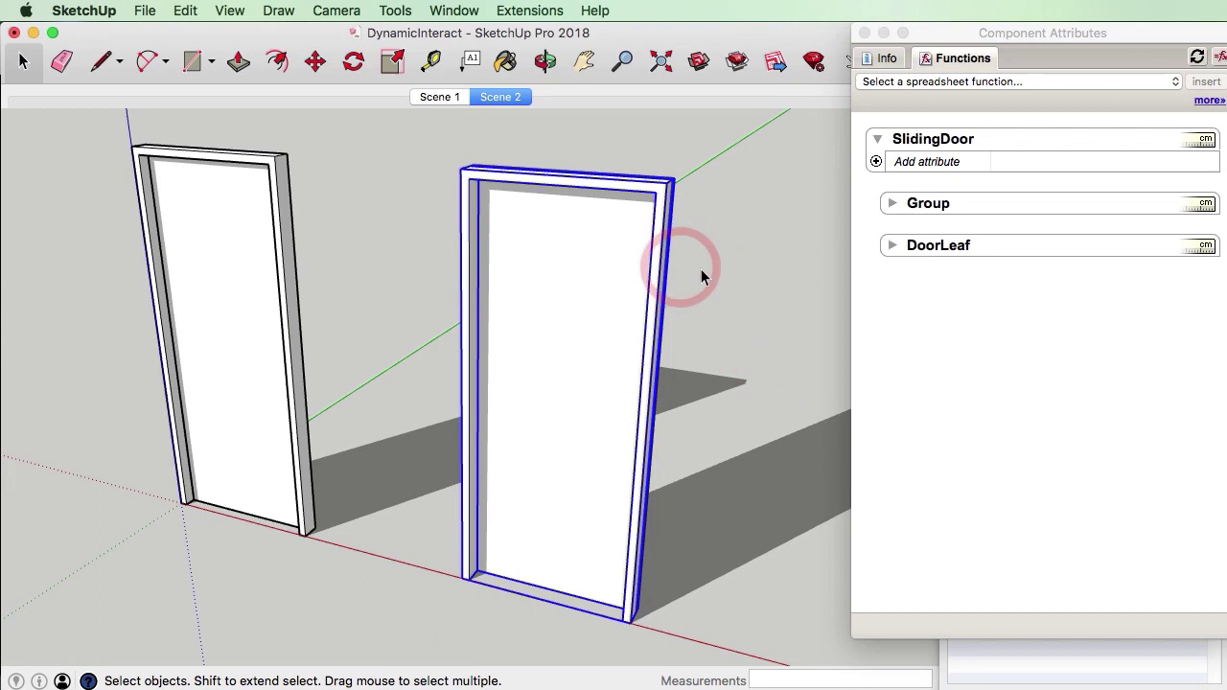
Rename the frame group inside the SlidingDoor component as DoorFrame.
left_click(720, 274)
left_click(660, 227)
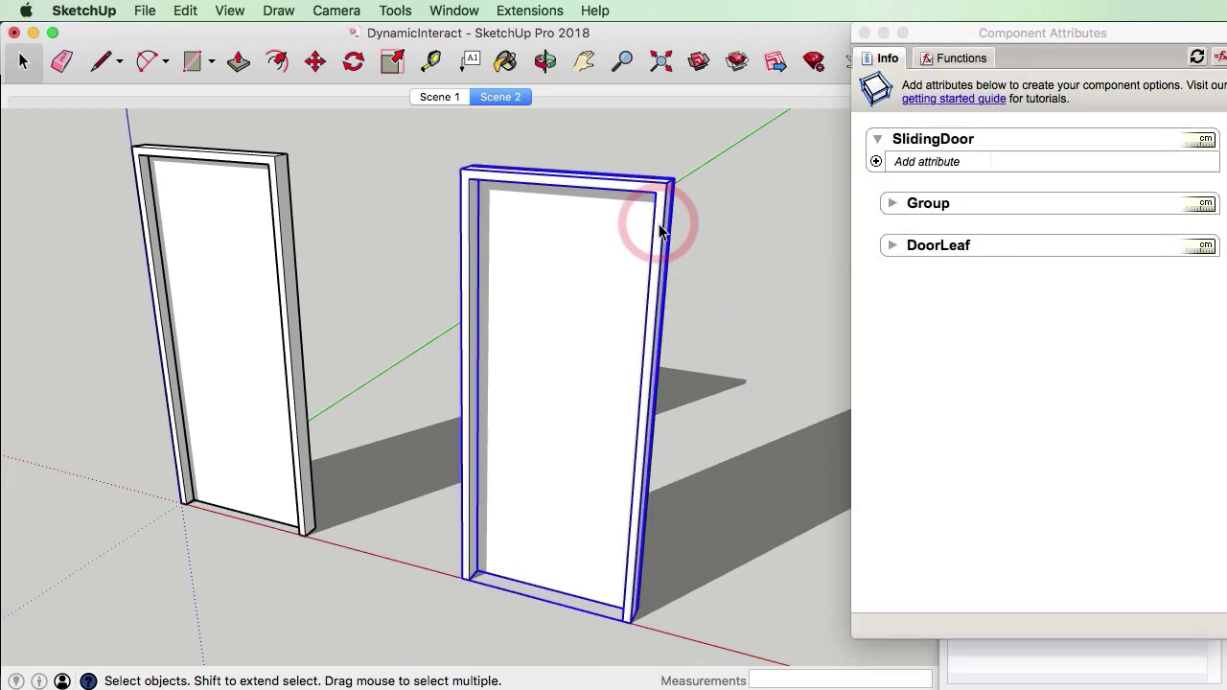
double_click(659, 227)
left_click(928, 144)
left_click(931, 149)
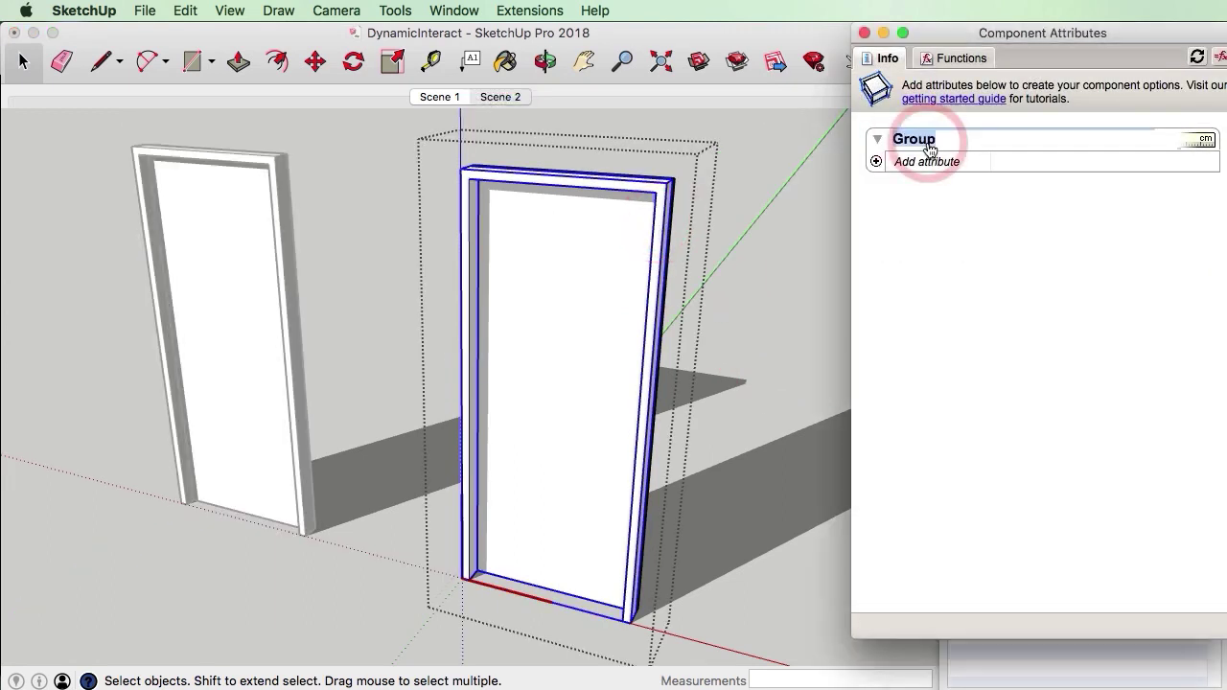
type("Door")
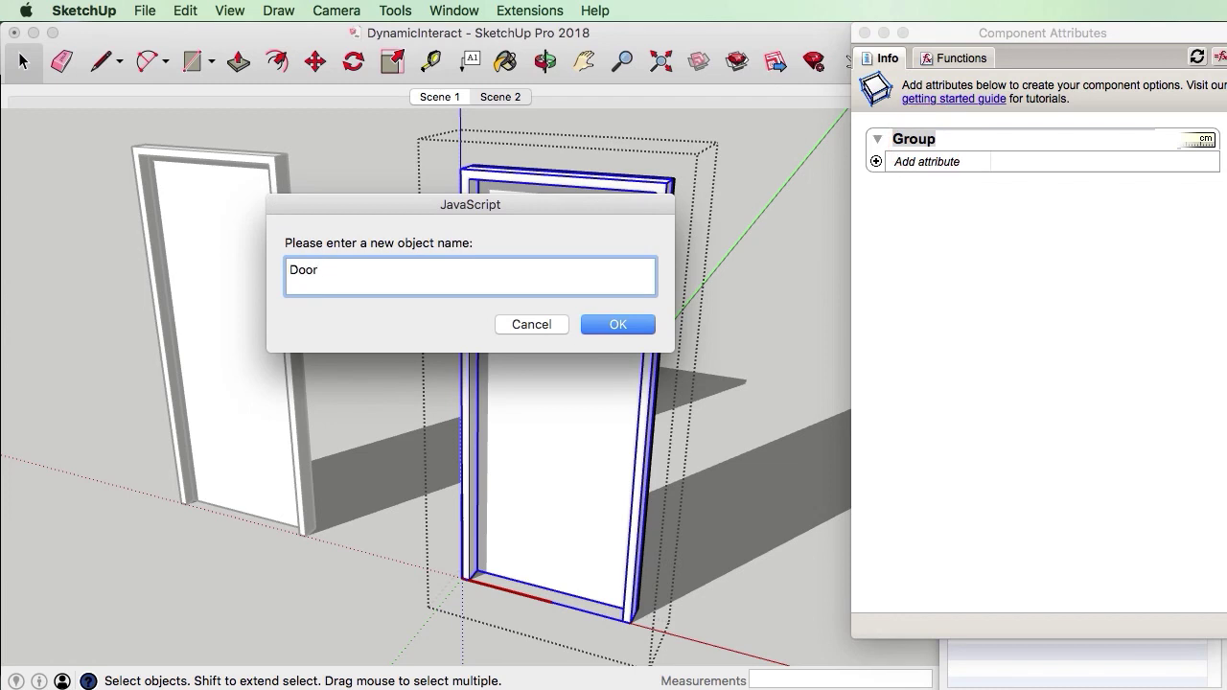
type("Frame")
key("Return")
left_click(776, 300)
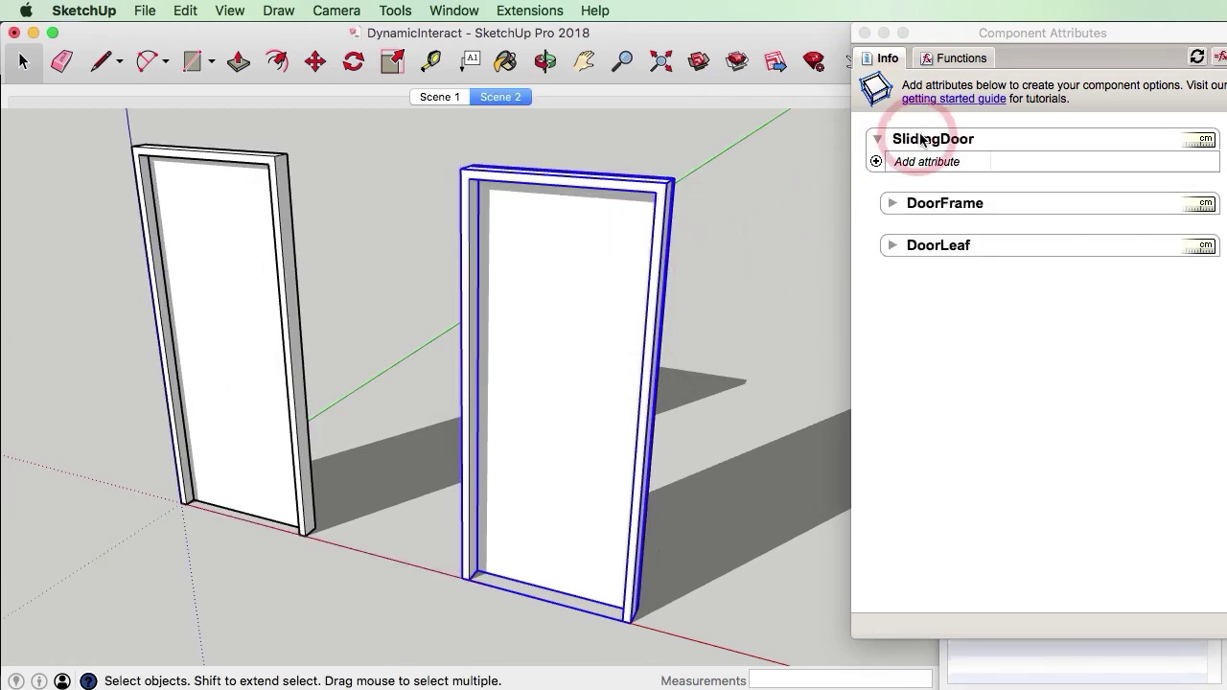
Add the X position attribute to the DoorFrame group of the SlidingDoor component.
left_click(892, 220)
left_click(894, 204)
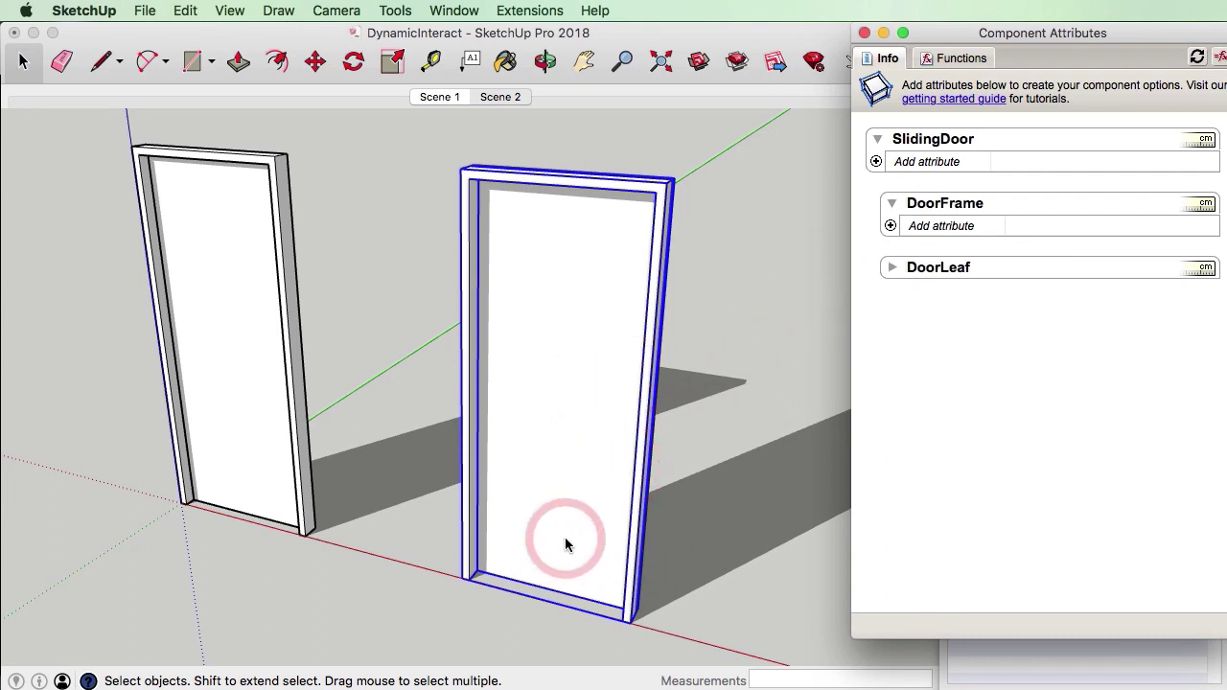
left_click(890, 227)
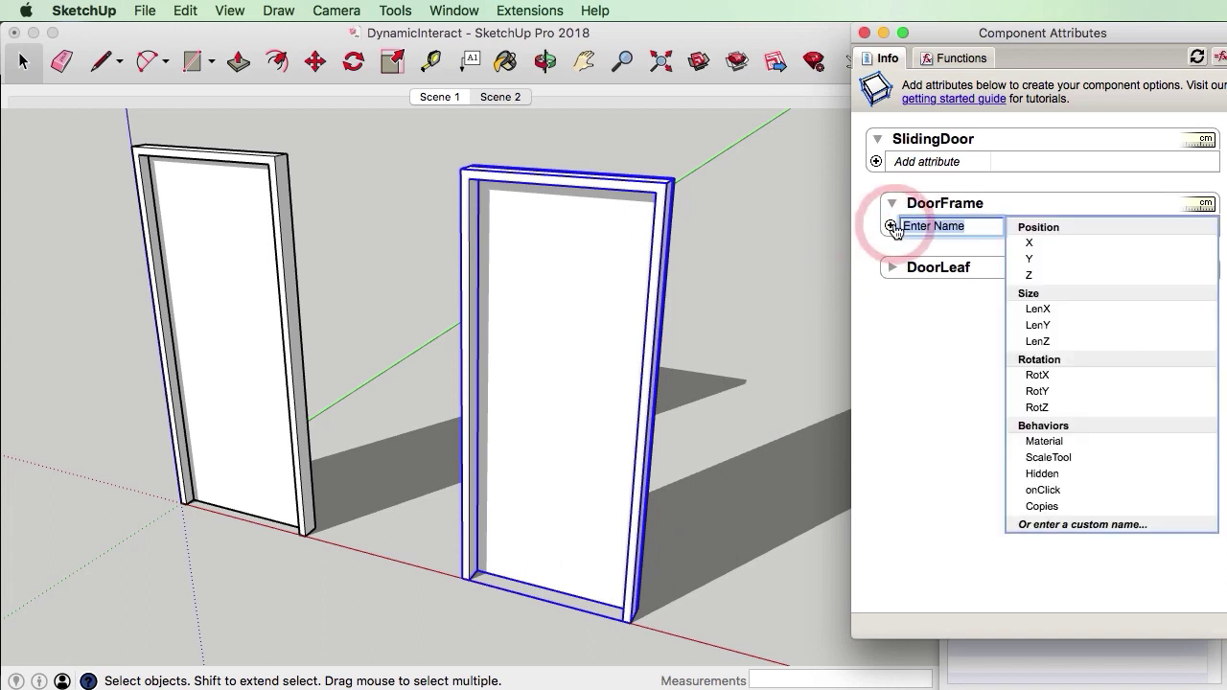
left_click(1036, 245)
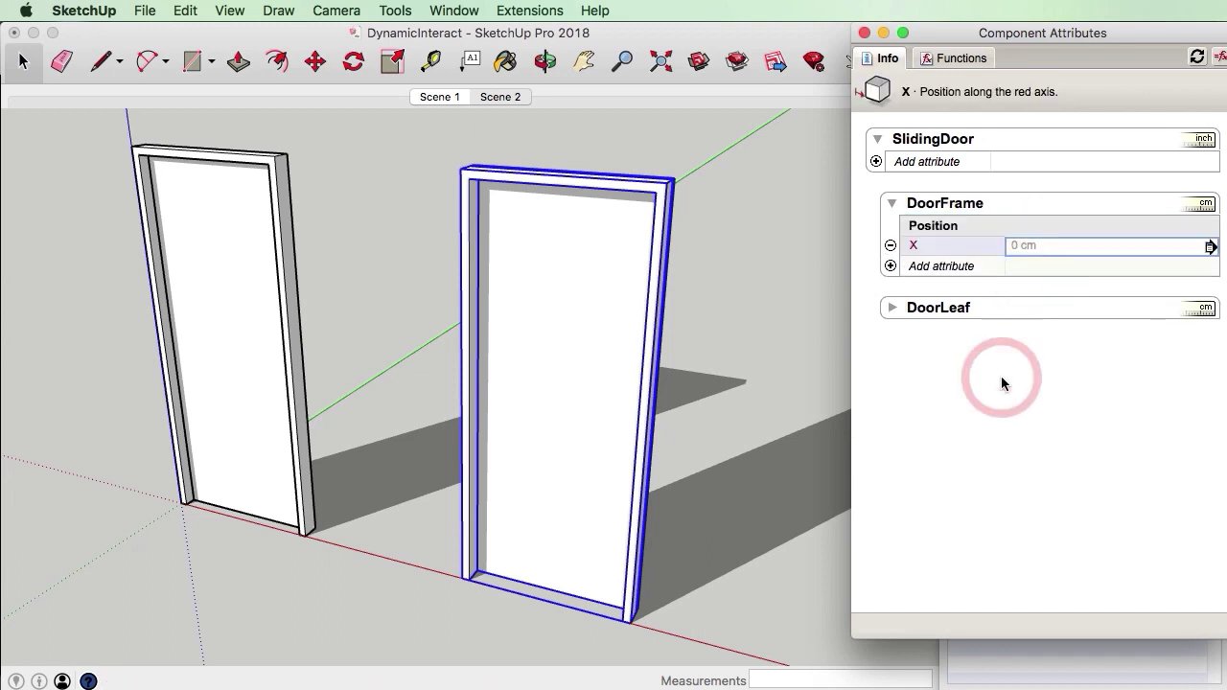
Set the SlidingDoor component's attribute units to centimetres.
left_click(773, 362)
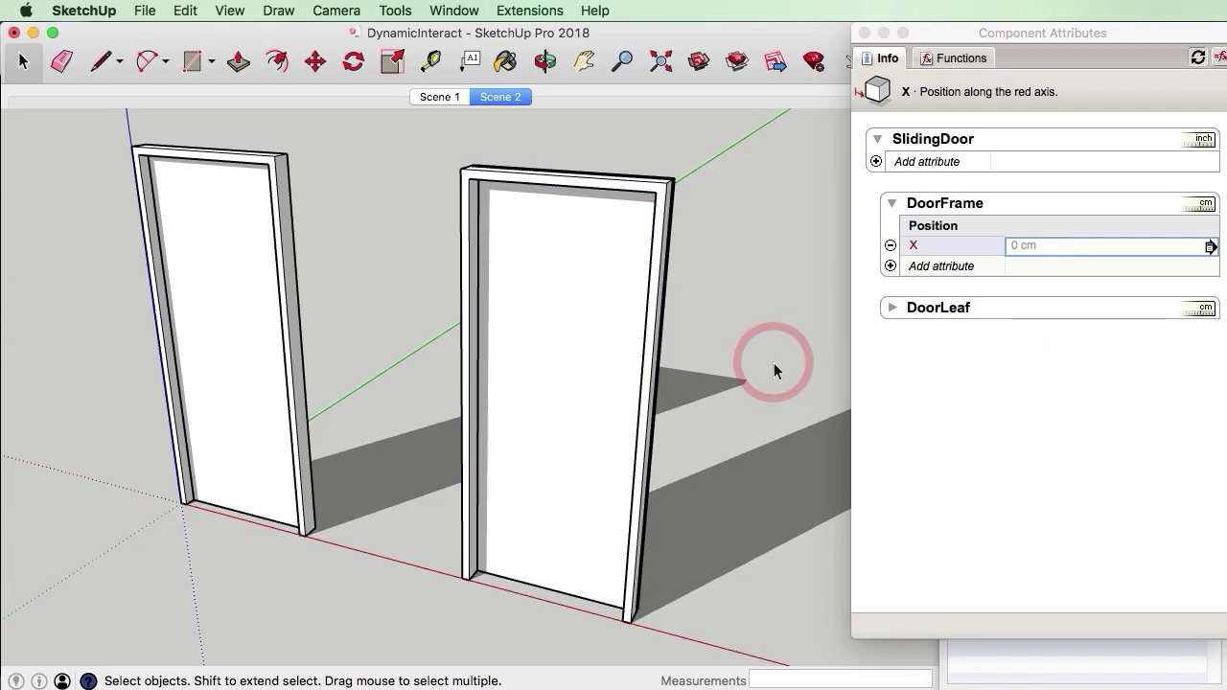
left_click(553, 310)
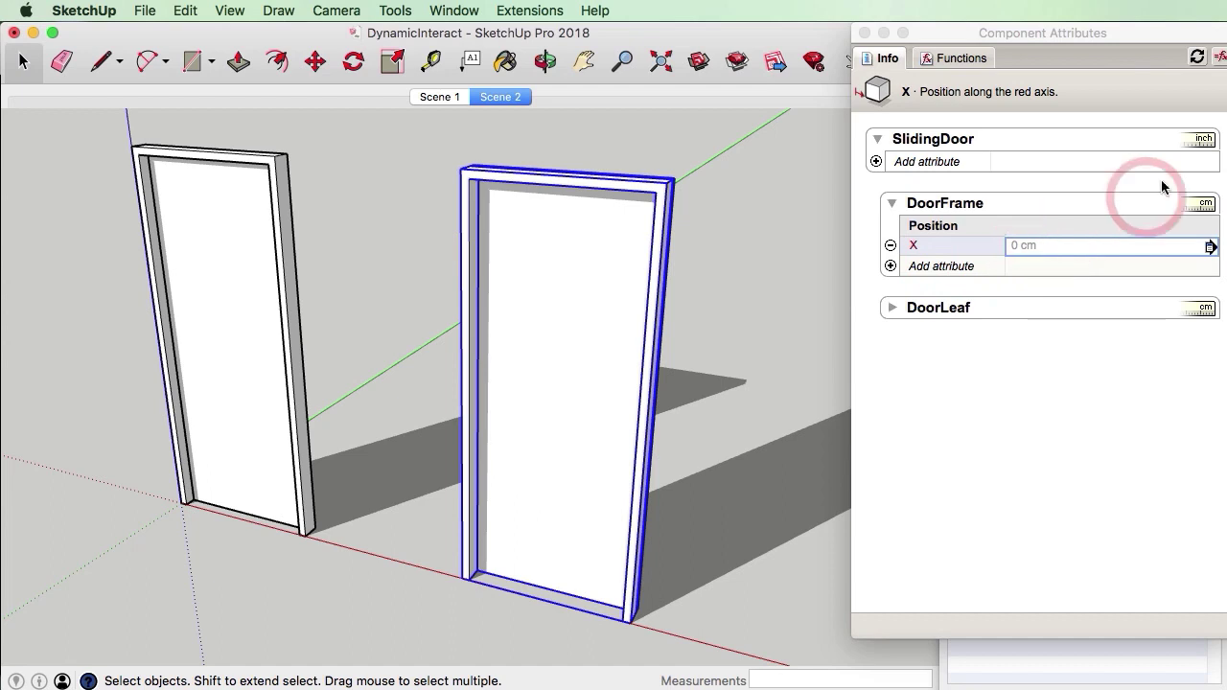
left_click(1202, 142)
left_click(1202, 142)
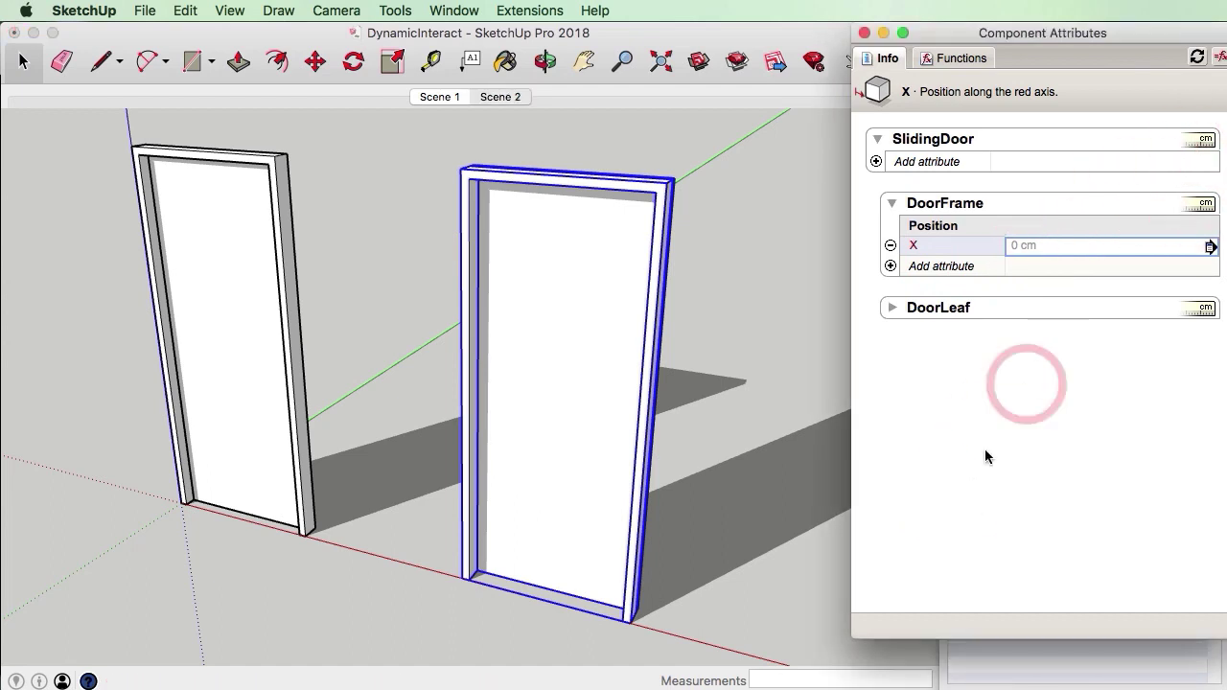
Move the DoorLeaf group inside SlidingDoor along the red axis toward the SwingDoor by the frame's full width, opening the doorway.
left_click(579, 628)
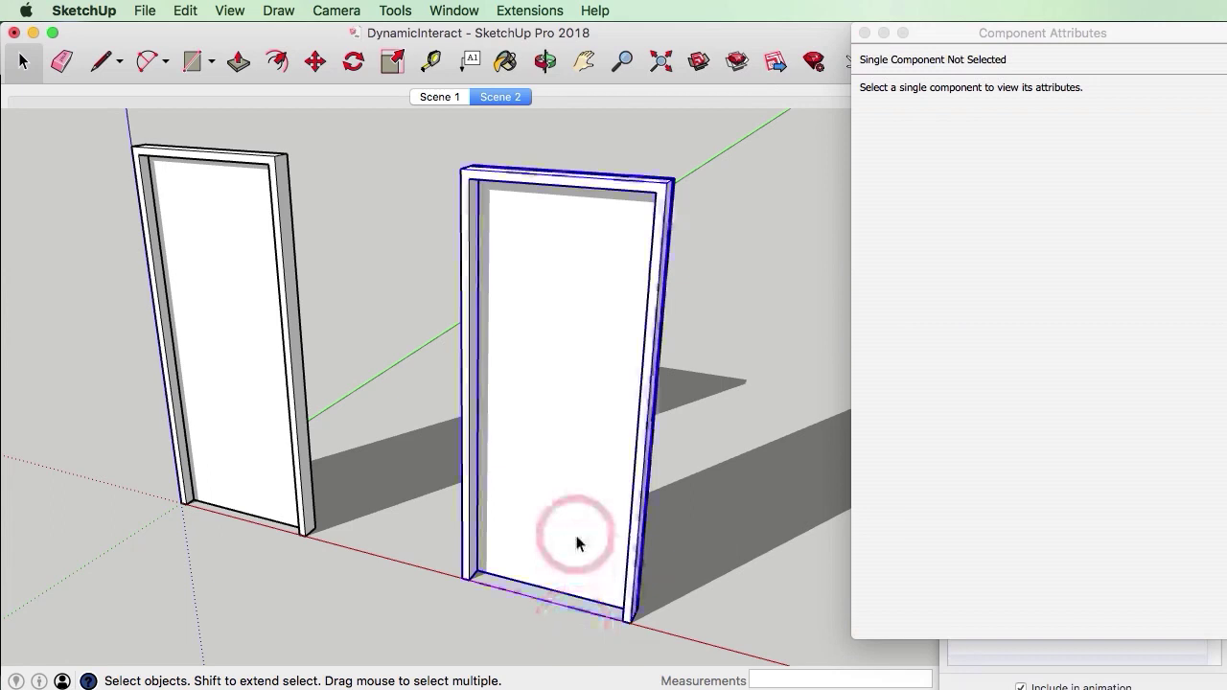
double_click(576, 544)
left_click(570, 564)
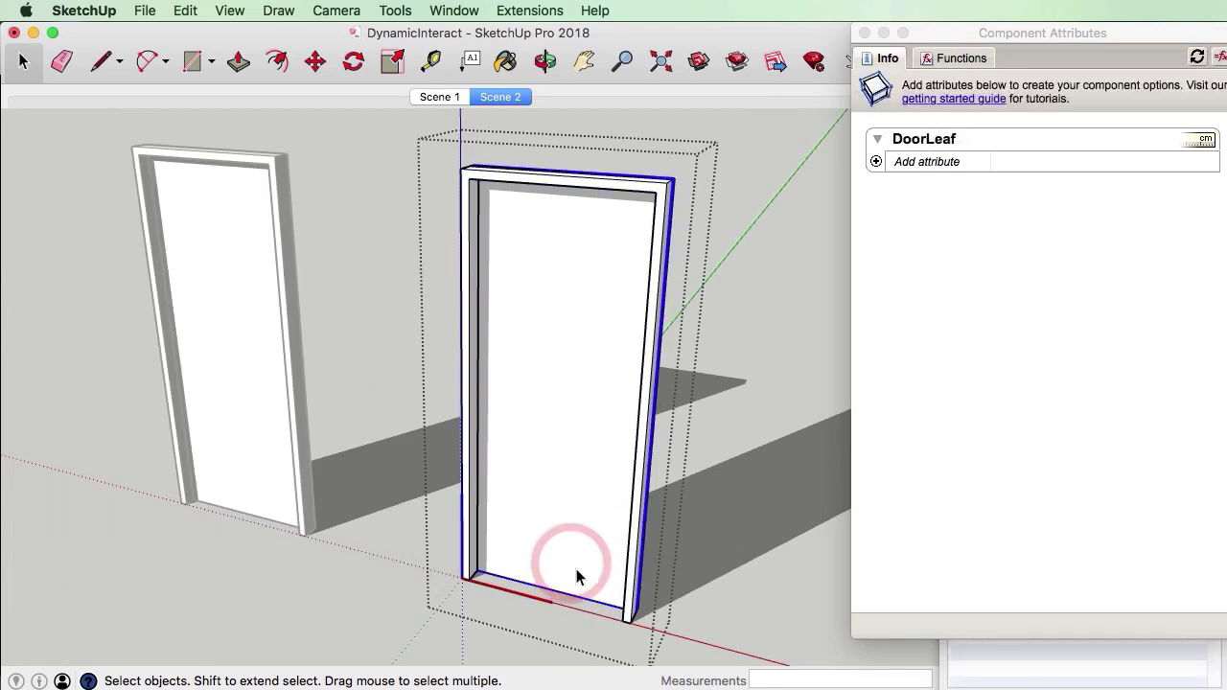
key("m")
left_click_drag(628, 619, 465, 580)
key("space")
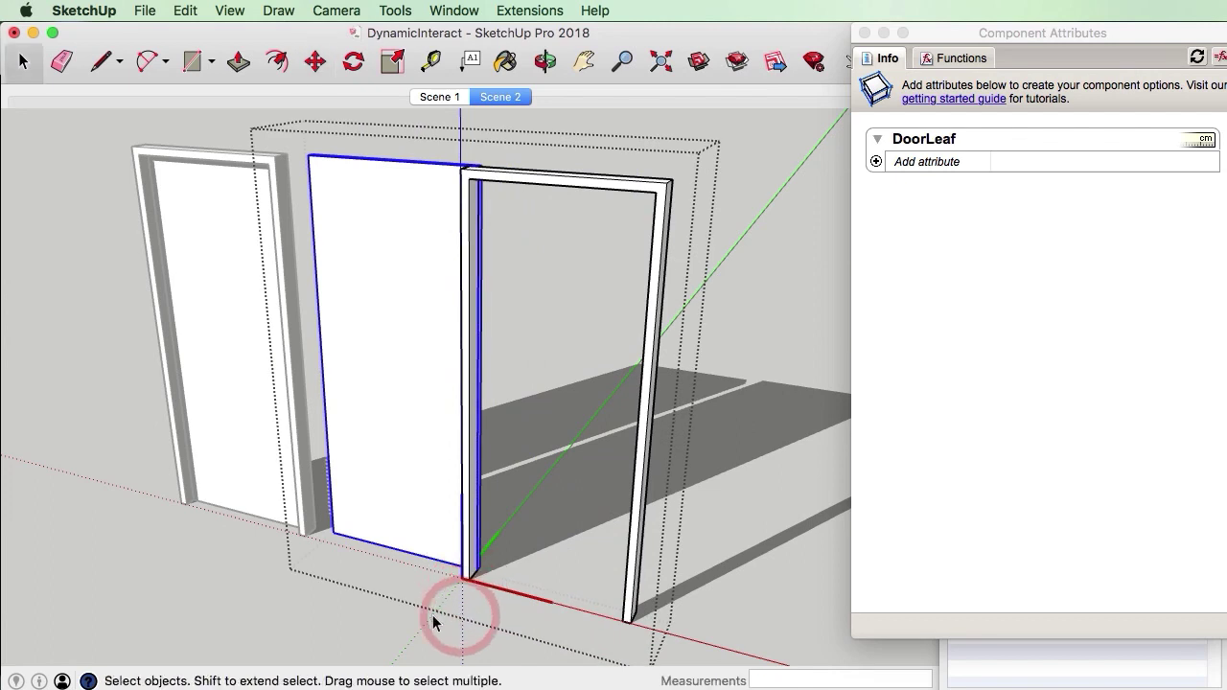
key("Escape")
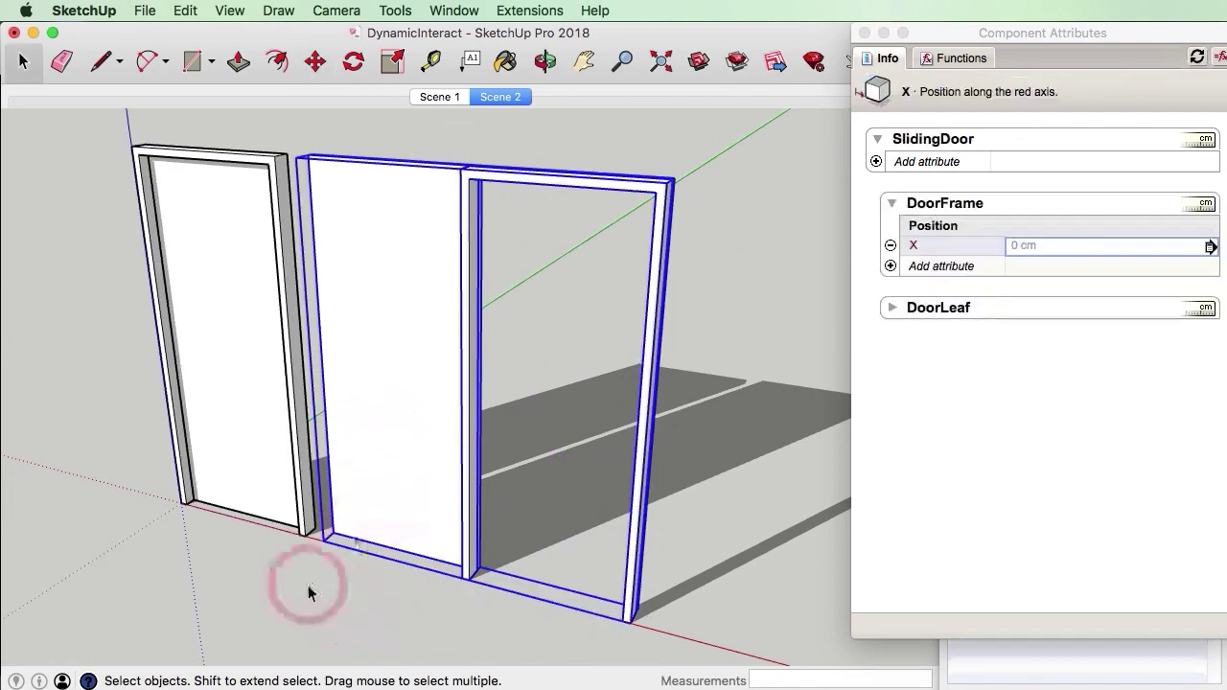
Remove the X position attribute from DoorFrame in the SlidingDoor component and expand the DoorLeaf attributes.
left_click(309, 593)
left_click(406, 432)
left_click(969, 256)
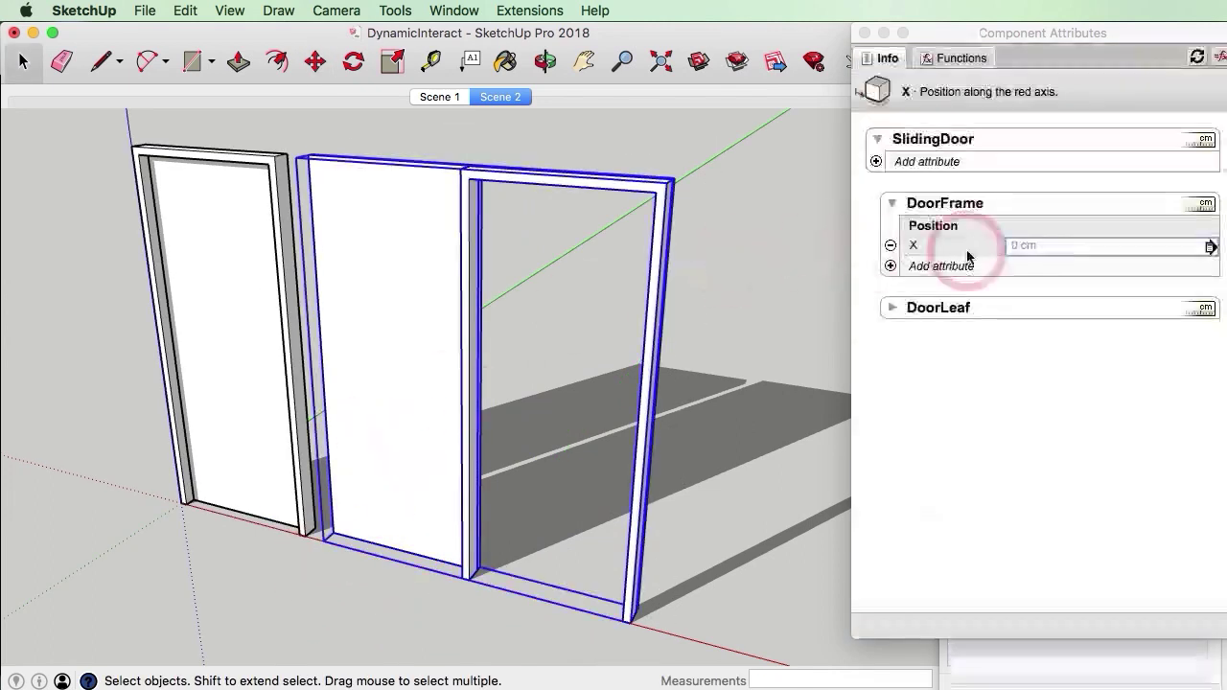
left_click(892, 309)
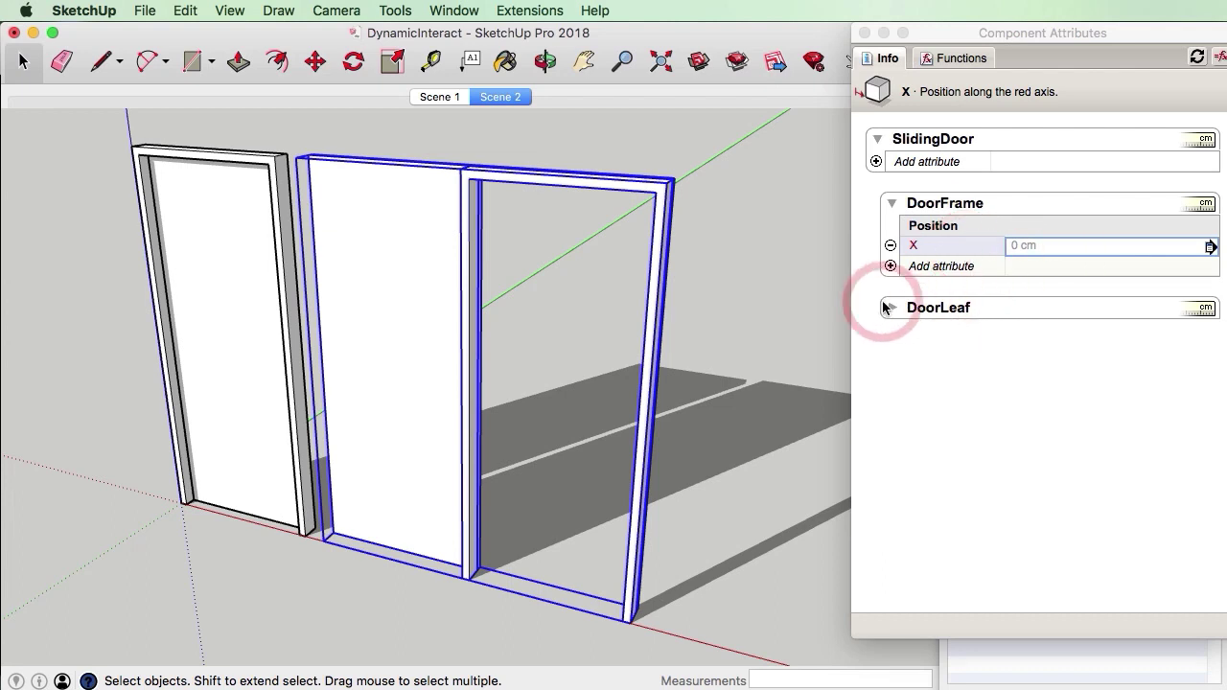
left_click(892, 309)
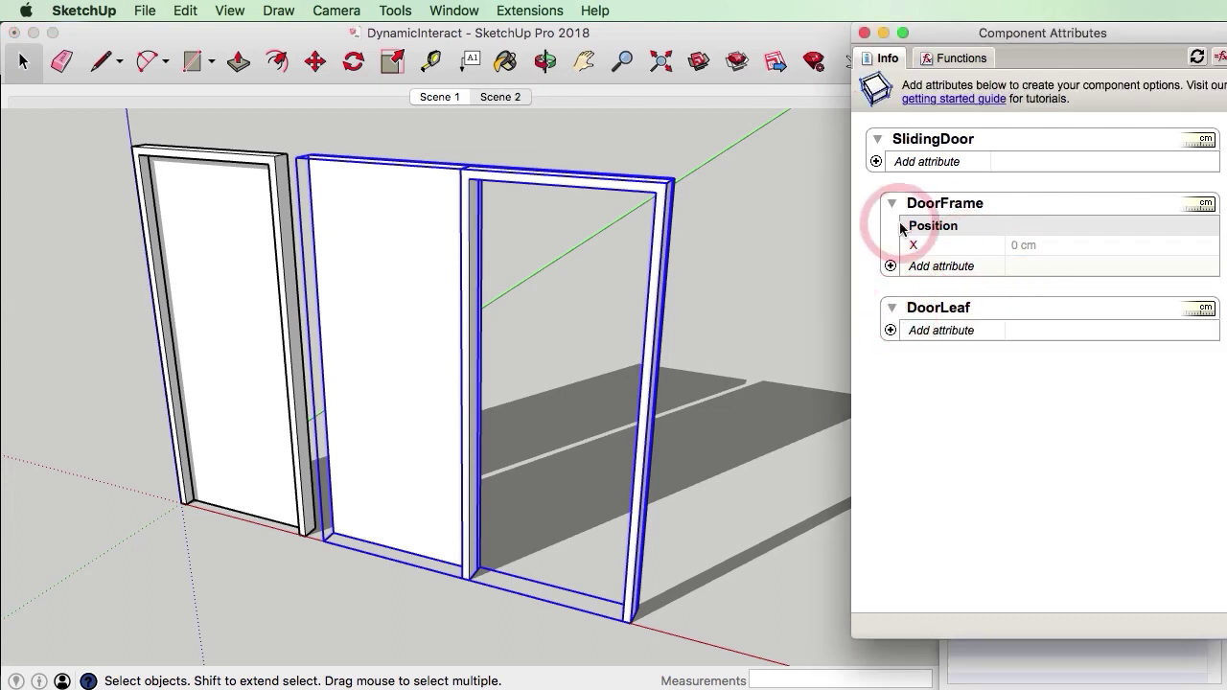
left_click(937, 249)
left_click(891, 246)
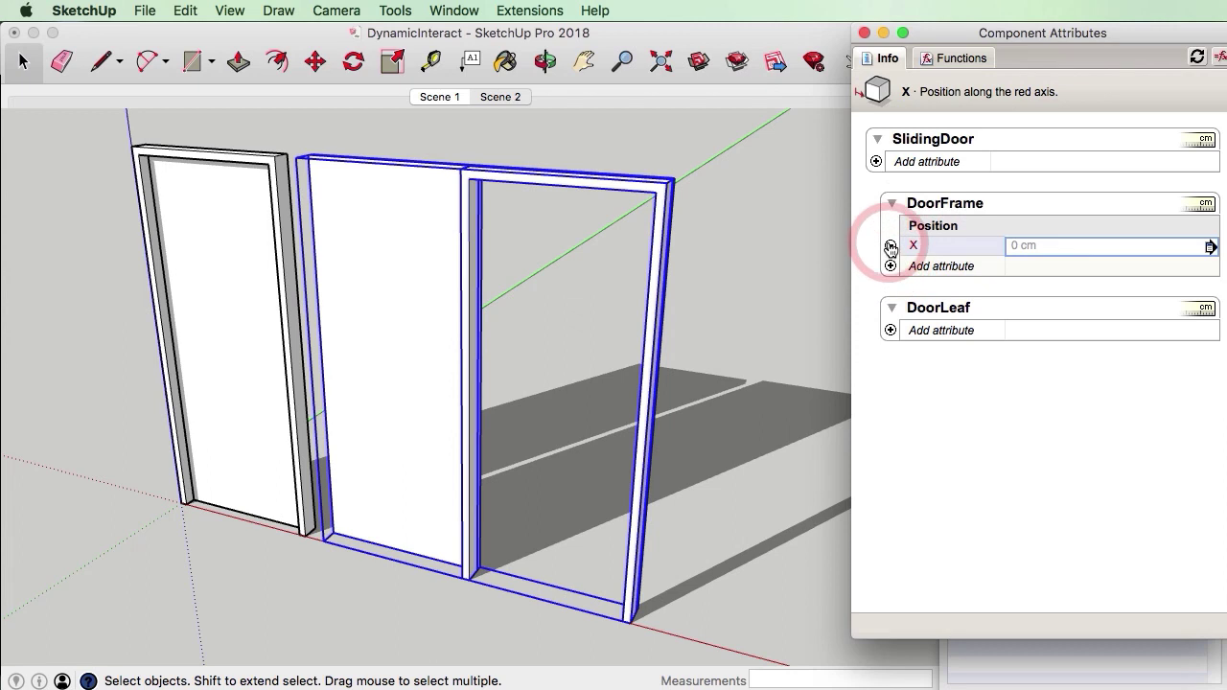
left_click(1039, 368)
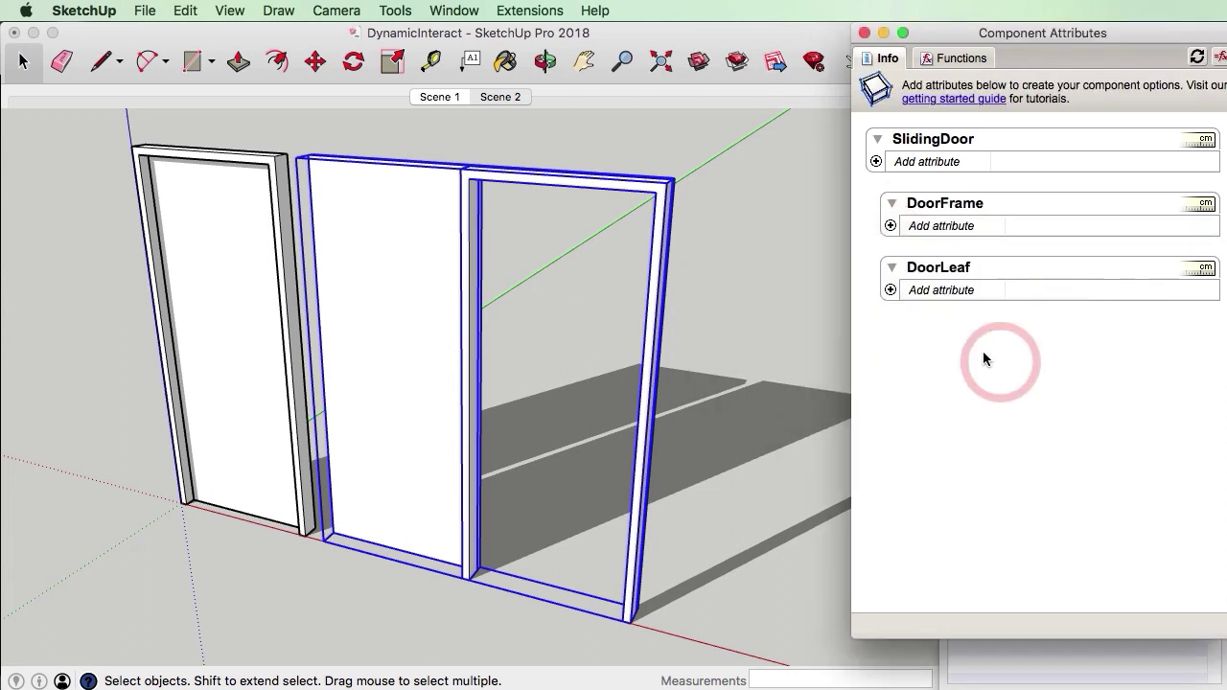
Add the X position attribute to DoorLeaf to read the open leaf's position along the red axis.
left_click(891, 290)
left_click(1040, 164)
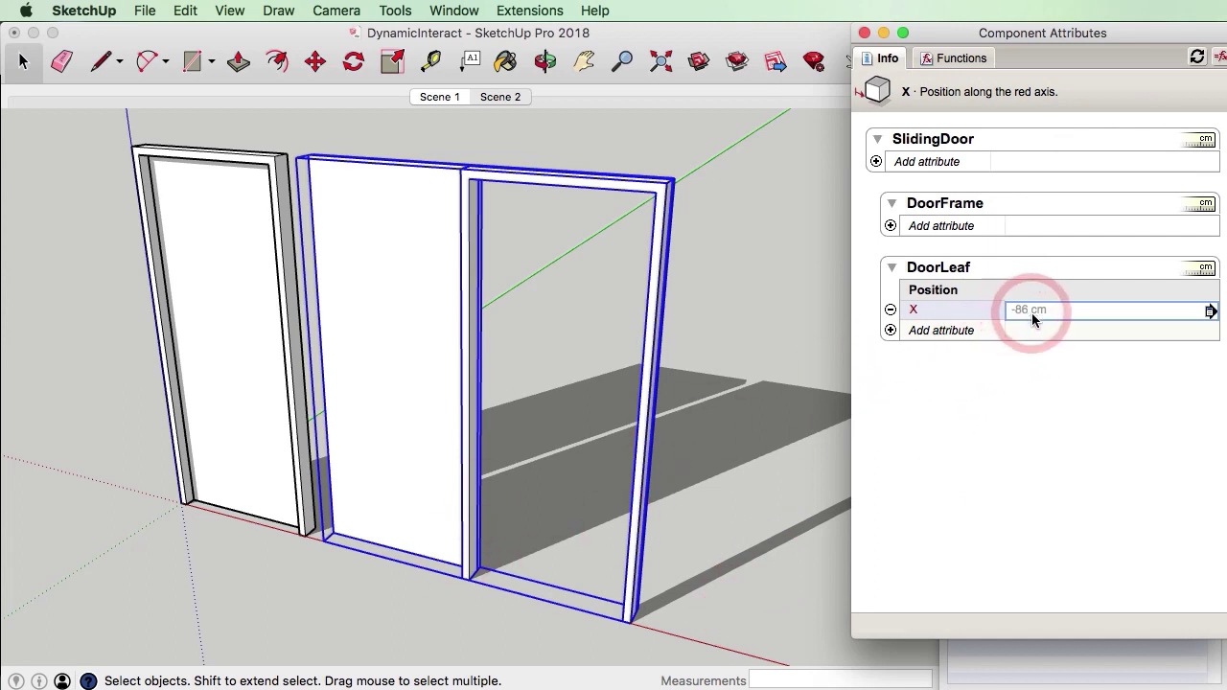
left_click(721, 639)
Undo the DoorLeaf and DoorFrame attribute changes and the leaf's move out of the frame.
key("super+z")
key("super+z")
left_click(427, 494)
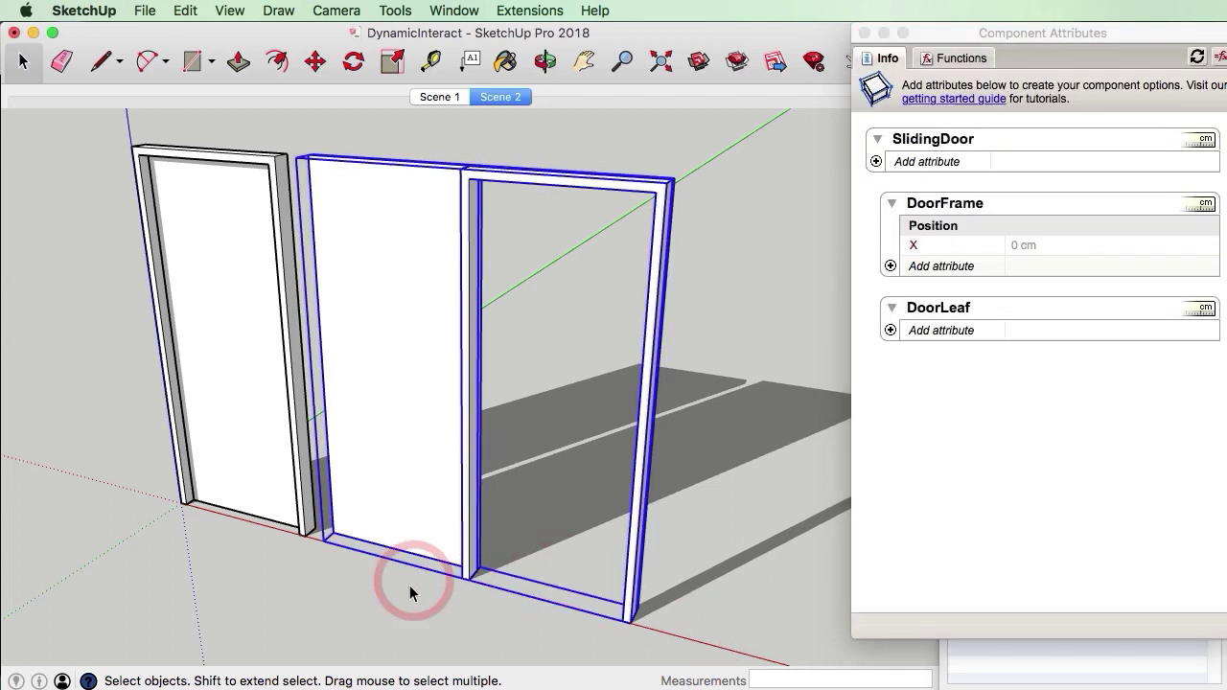
key("super+z")
key("super+z")
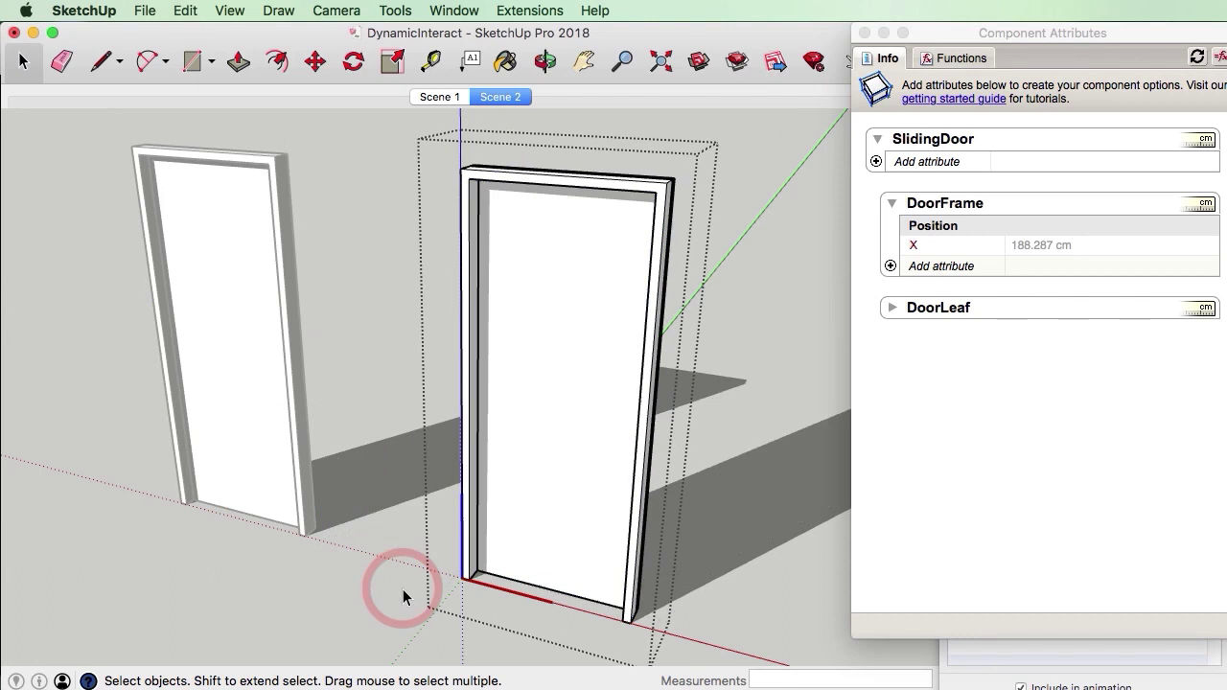
Select the SlidingDoor component and add the X position attribute to its DoorLeaf group.
left_click(584, 460)
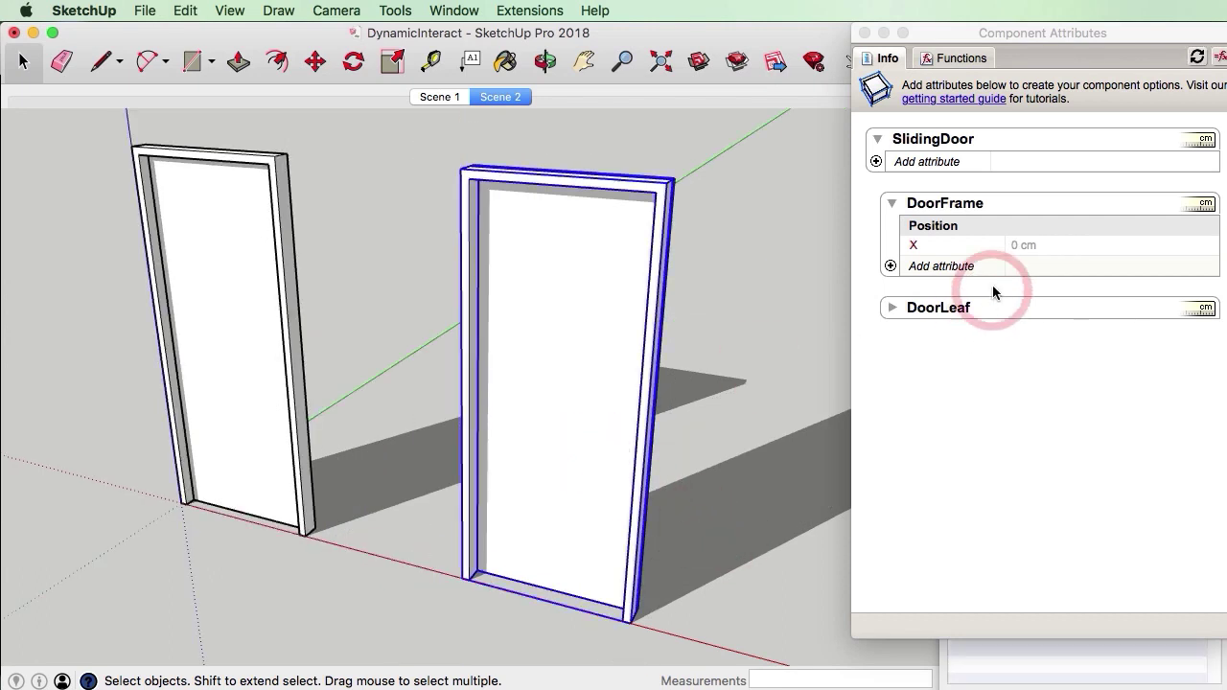
left_click(902, 321)
left_click(894, 310)
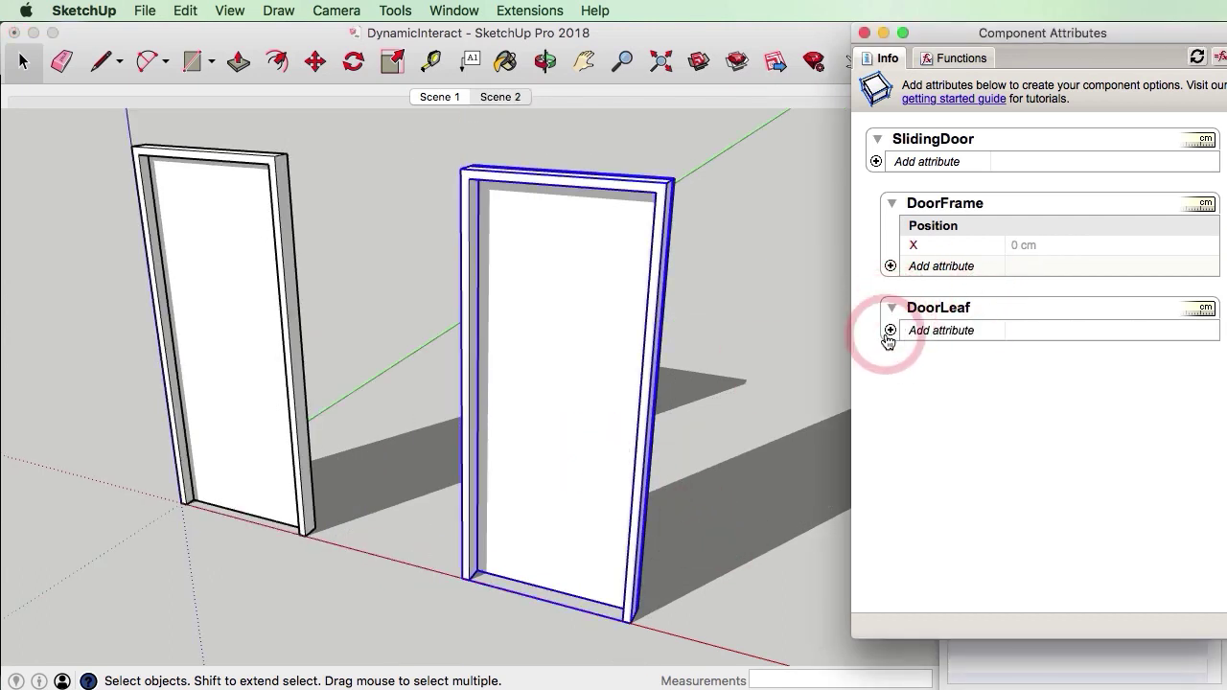
left_click(922, 331)
left_click(1033, 164)
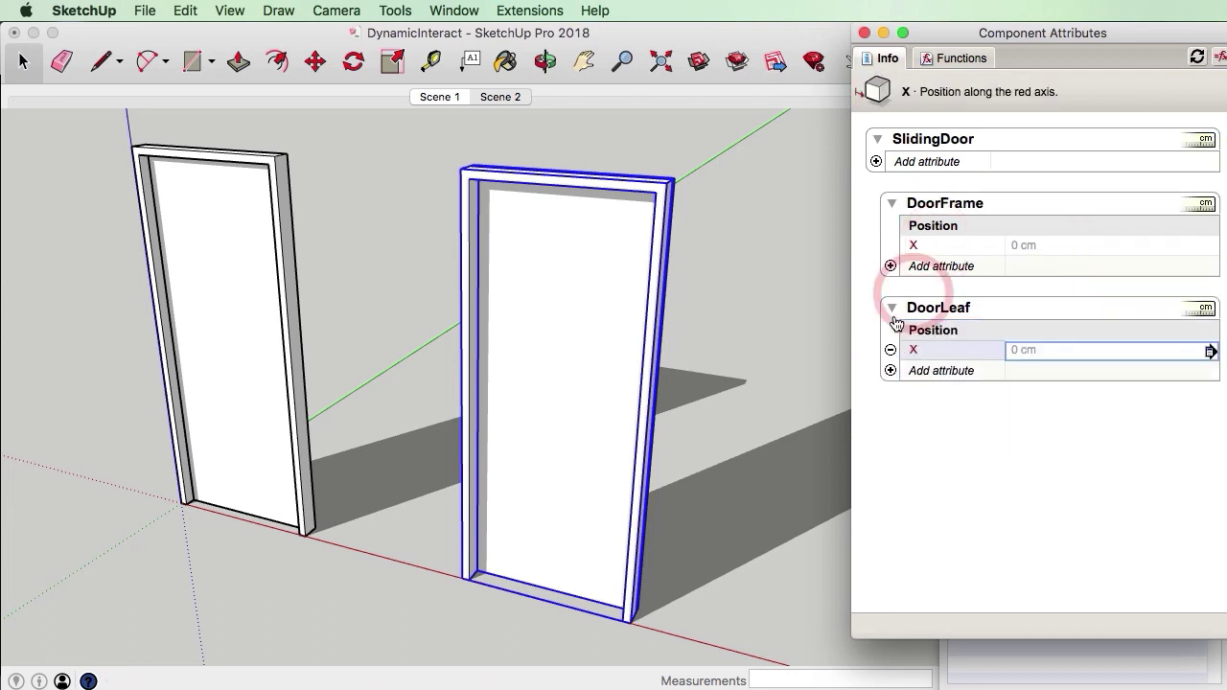
Remove the X position attribute from the DoorFrame group of SlidingDoor.
left_click(891, 247)
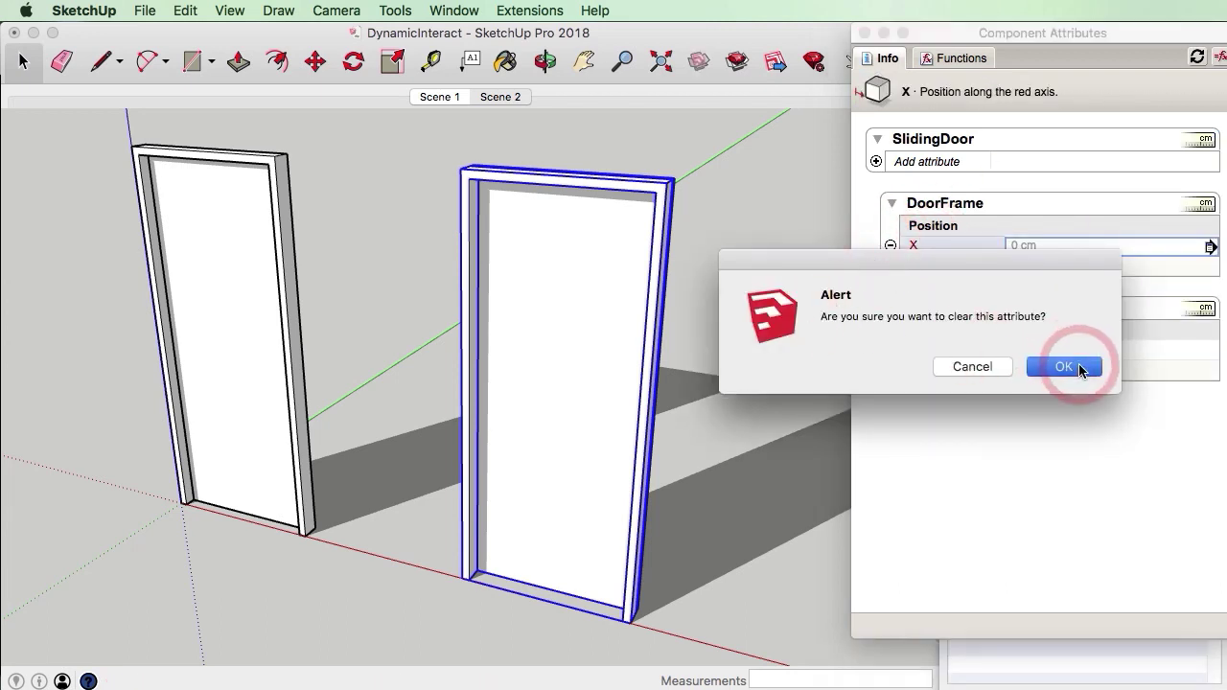
left_click(1055, 366)
left_click(739, 397)
left_click(528, 371)
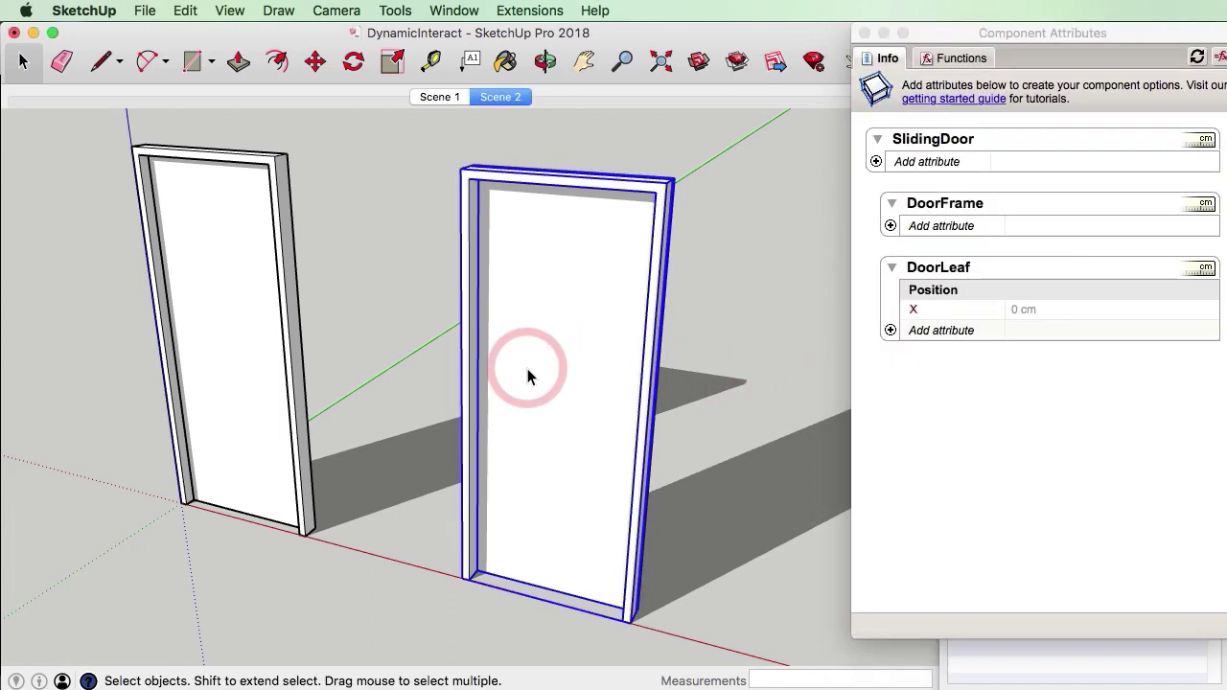
Add the onClick behavior to DoorLeaf in SlidingDoor with the script ANIMATE("X",0,-86).
left_click(889, 332)
left_click_drag(889, 331, 1055, 403)
left_click(1037, 352)
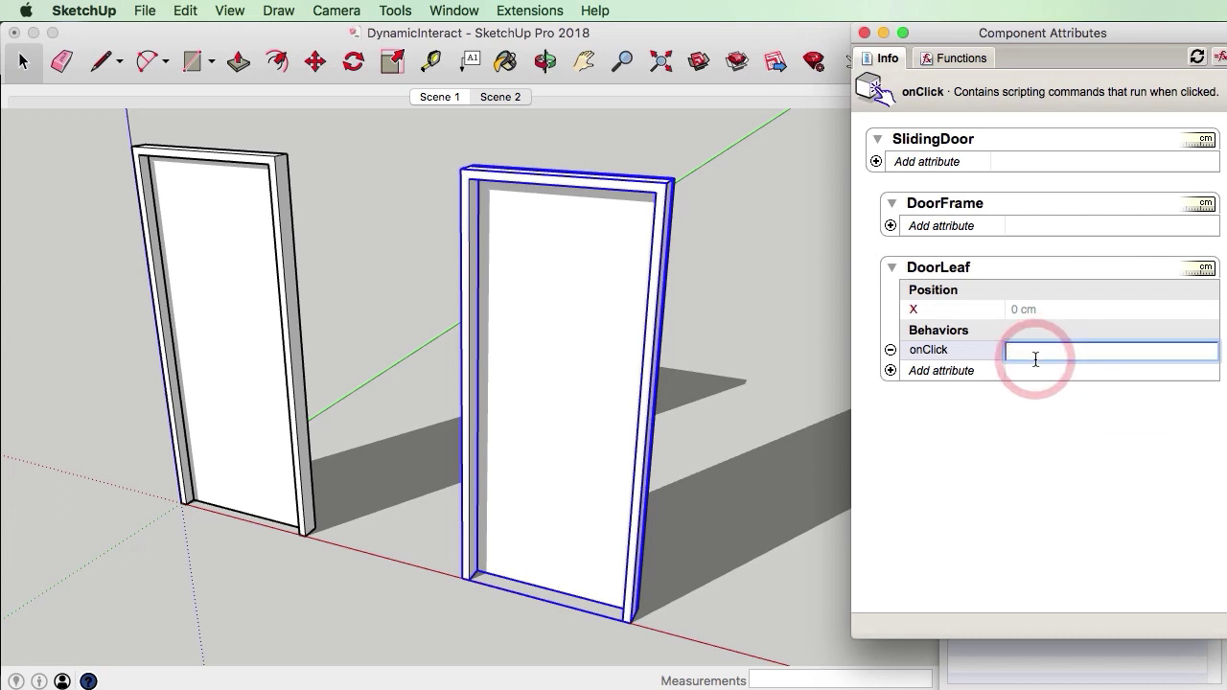
type("ANIMATE(\"X\",0,-86")
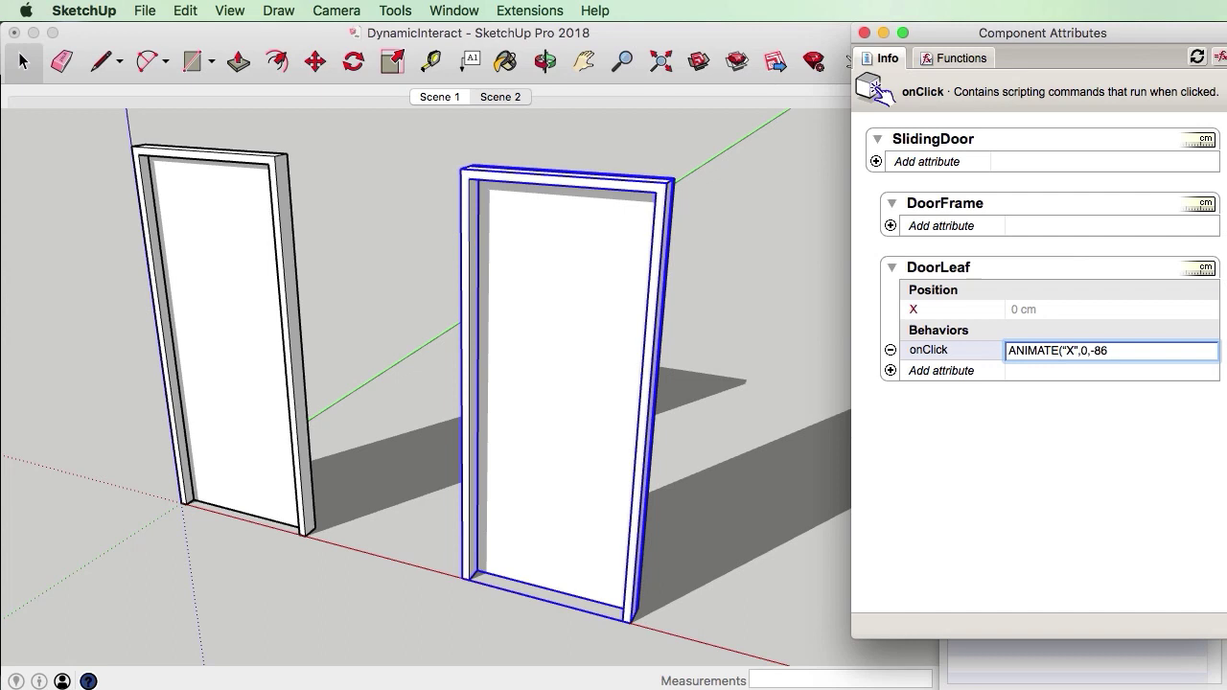
left_click(1066, 351)
key("BackSpace")
type("\"")
key("Return")
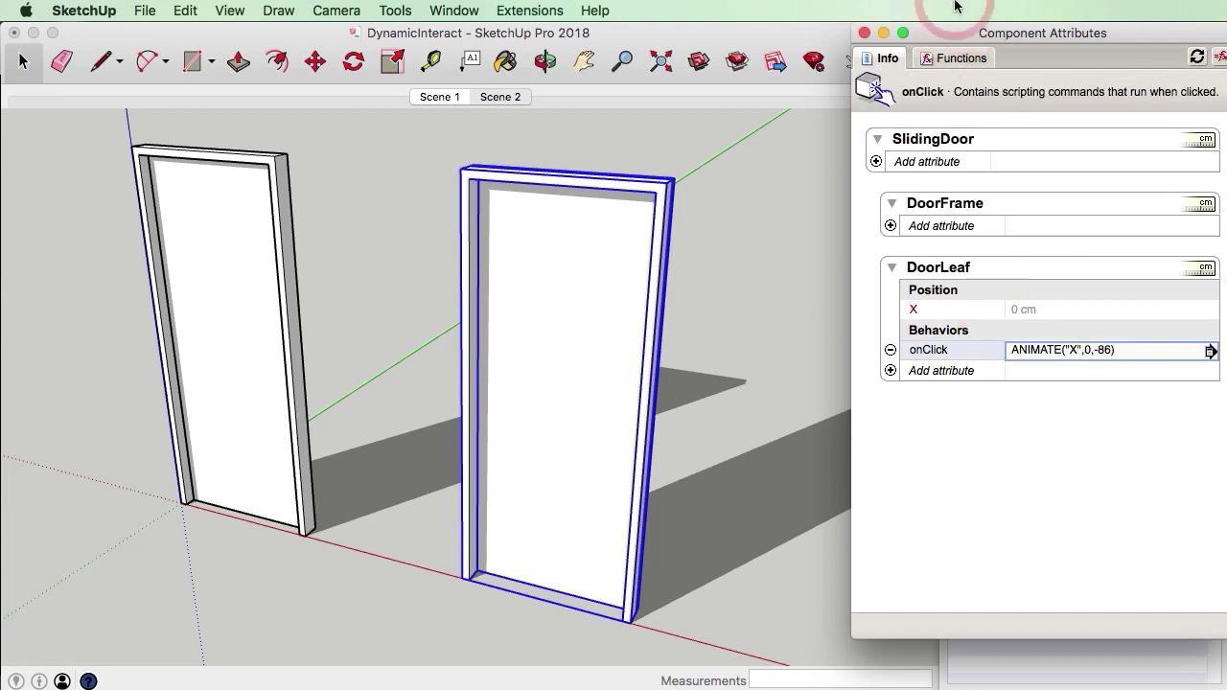
Close the component attributes and test the sliding door with the Interact tool, opening and closing its leaf sideways.
left_click(865, 34)
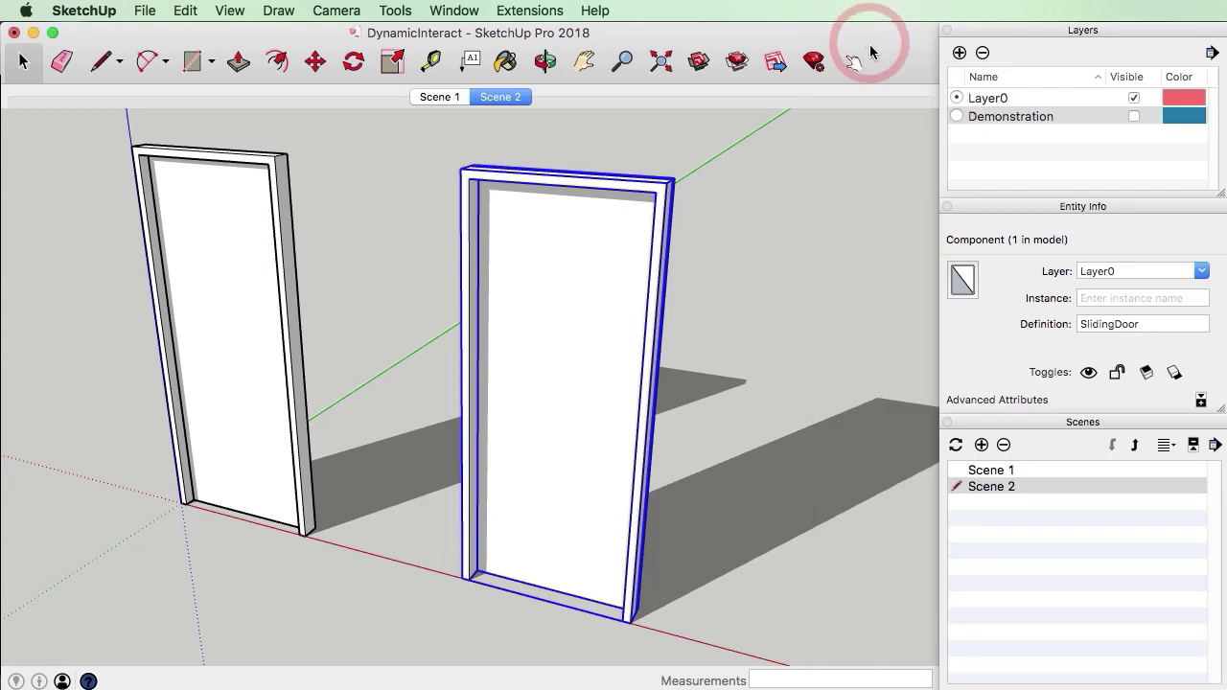
left_click(853, 61)
left_click(565, 410)
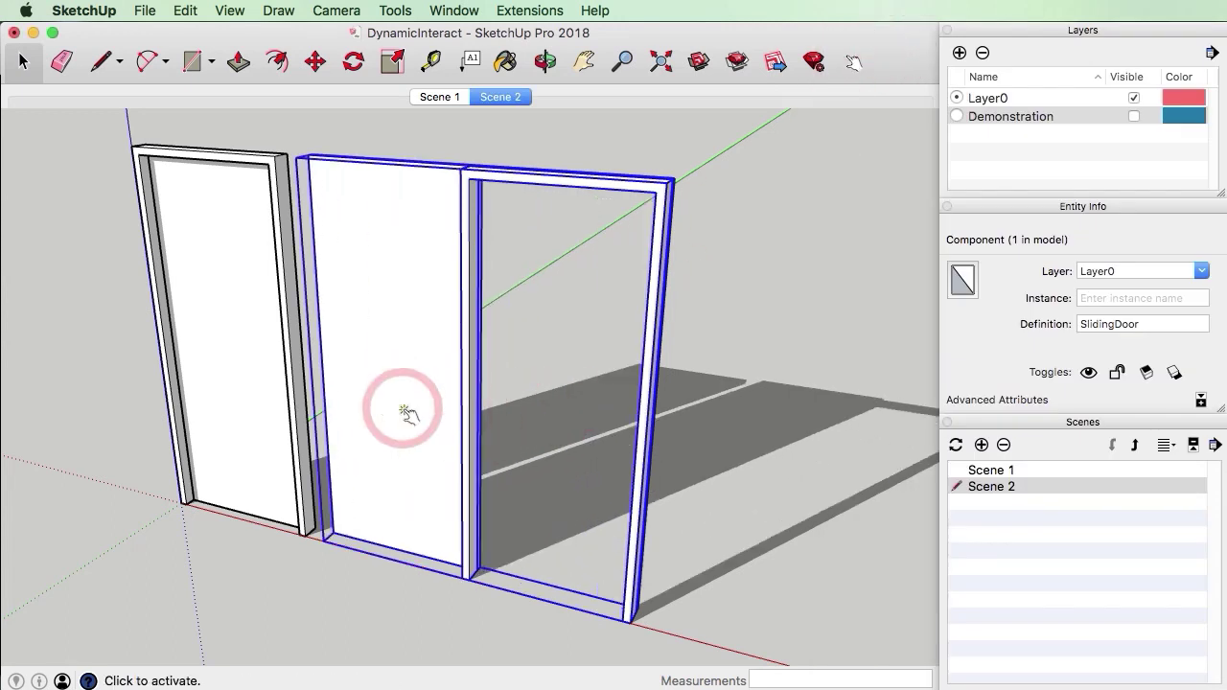
left_click(406, 412)
left_click(554, 417)
left_click(424, 403)
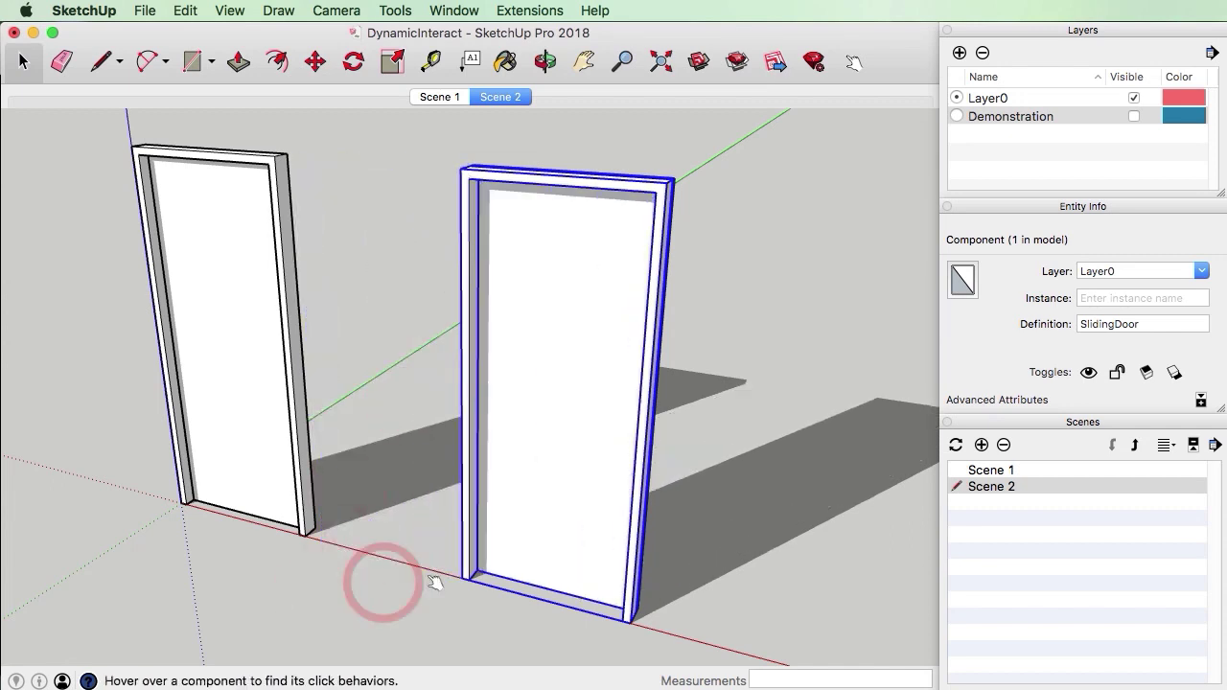
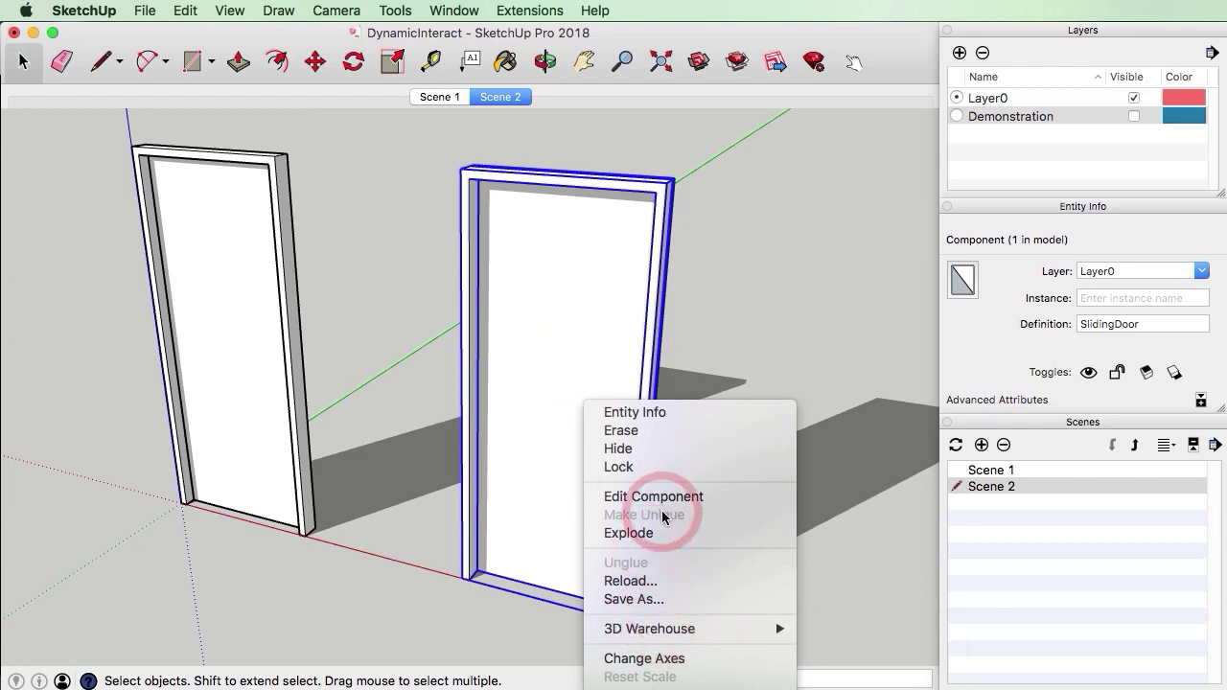
Reopen the SlidingDoor attributes and change DoorLeaf's onClick script to ANIMATE("Z",0,-86).
left_click(739, 352)
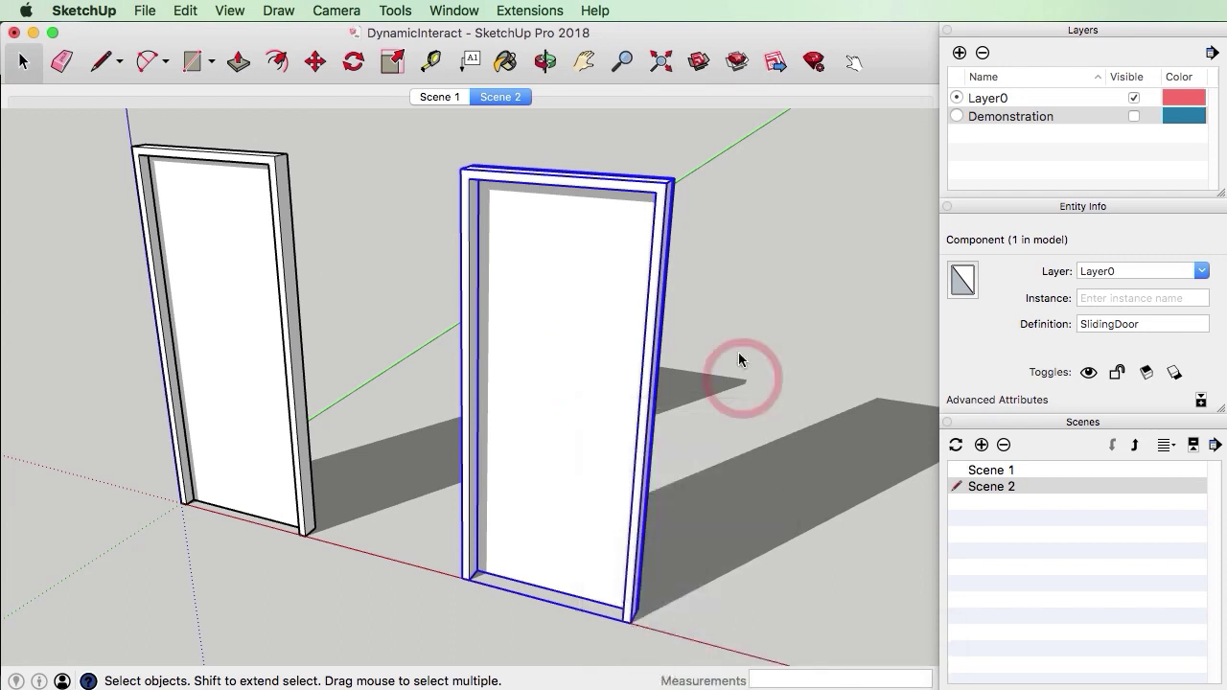
left_click(1064, 355)
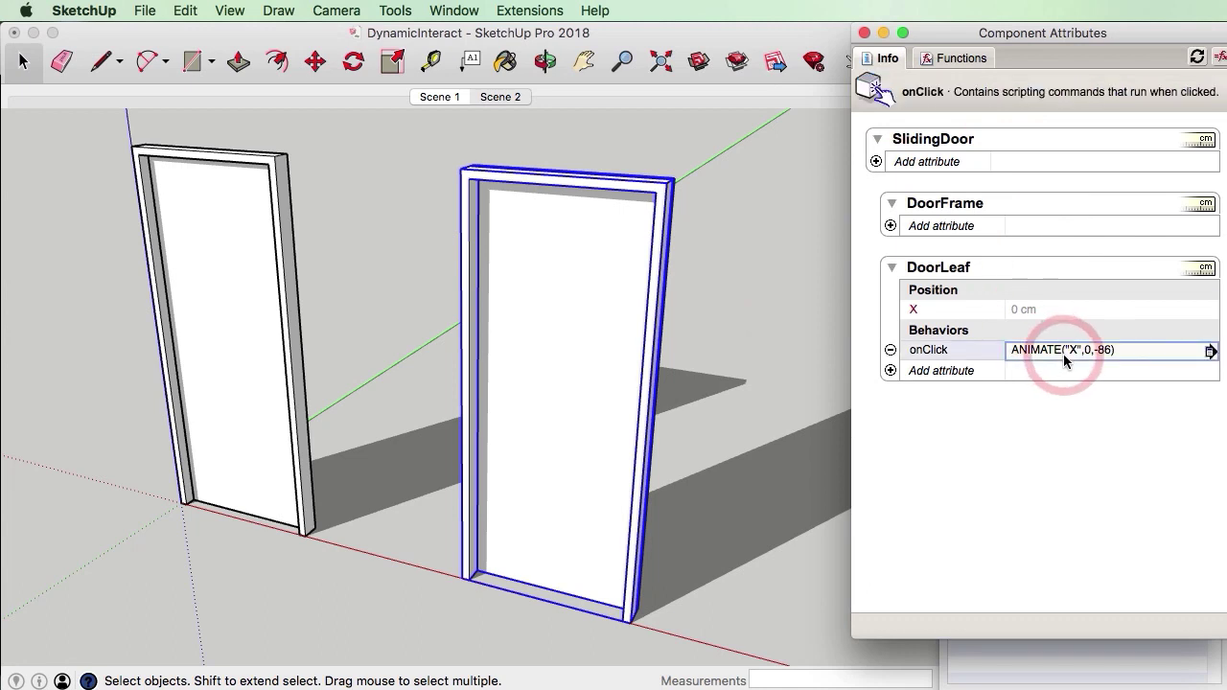
left_click(1070, 350)
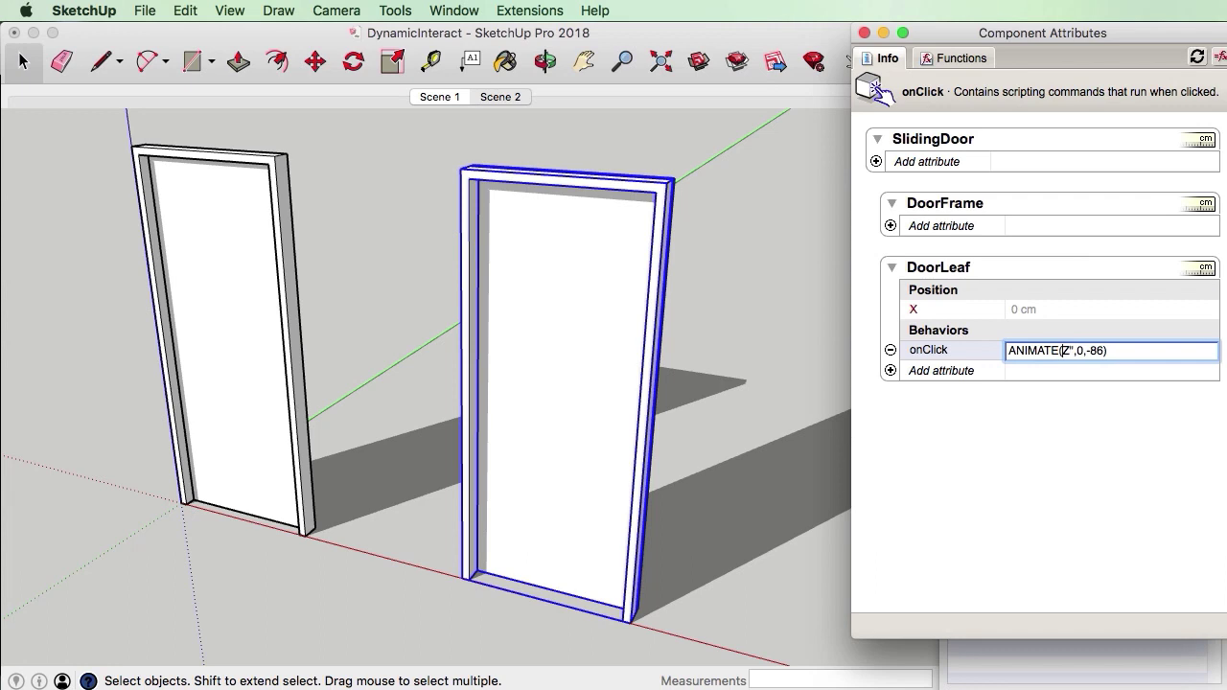
key("Return")
left_click(1055, 380)
left_click(685, 443)
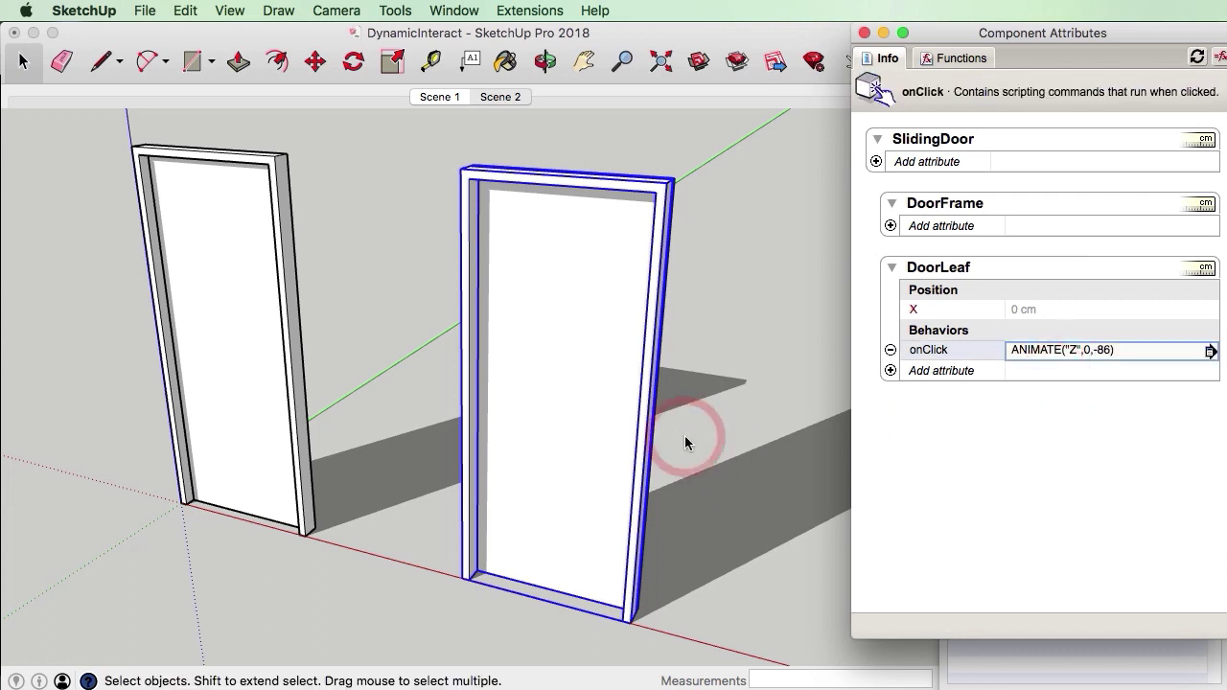
Test the leaf's vertical sliding downward and back up with the Interact tool, keeping the attributes open beside the model.
left_click_drag(926, 33, 1022, 33)
left_click(868, 64)
left_click(611, 336)
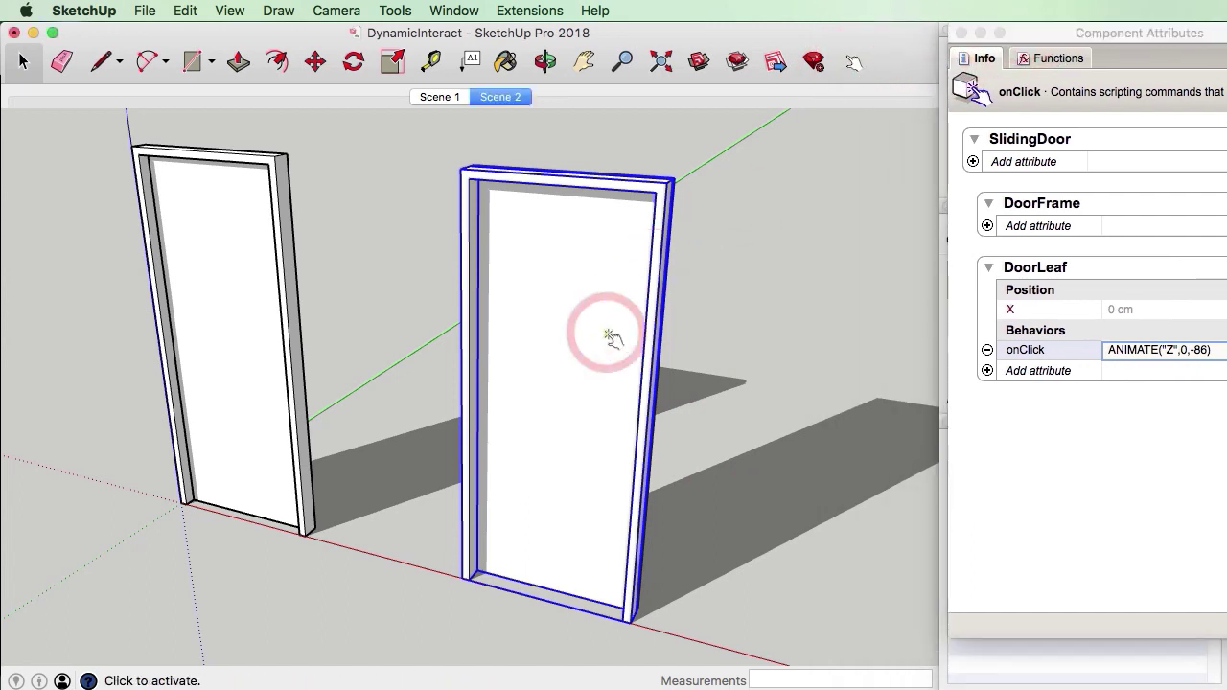
left_click(604, 359)
left_click(598, 273)
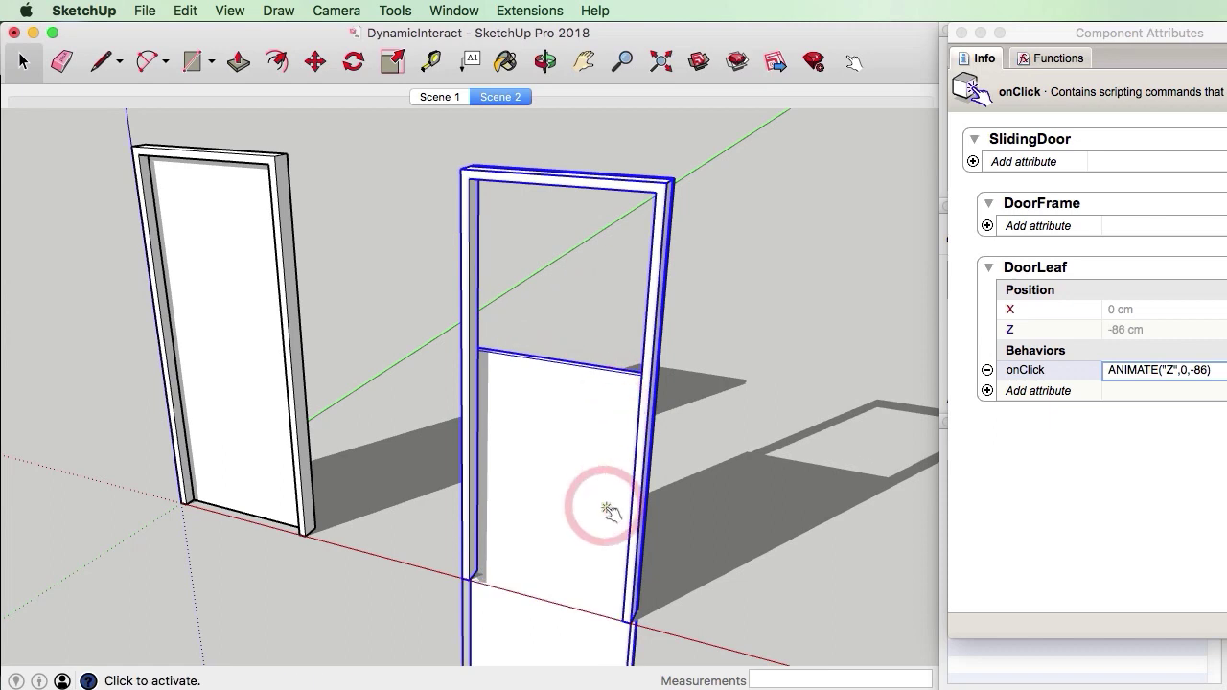
left_click(595, 460)
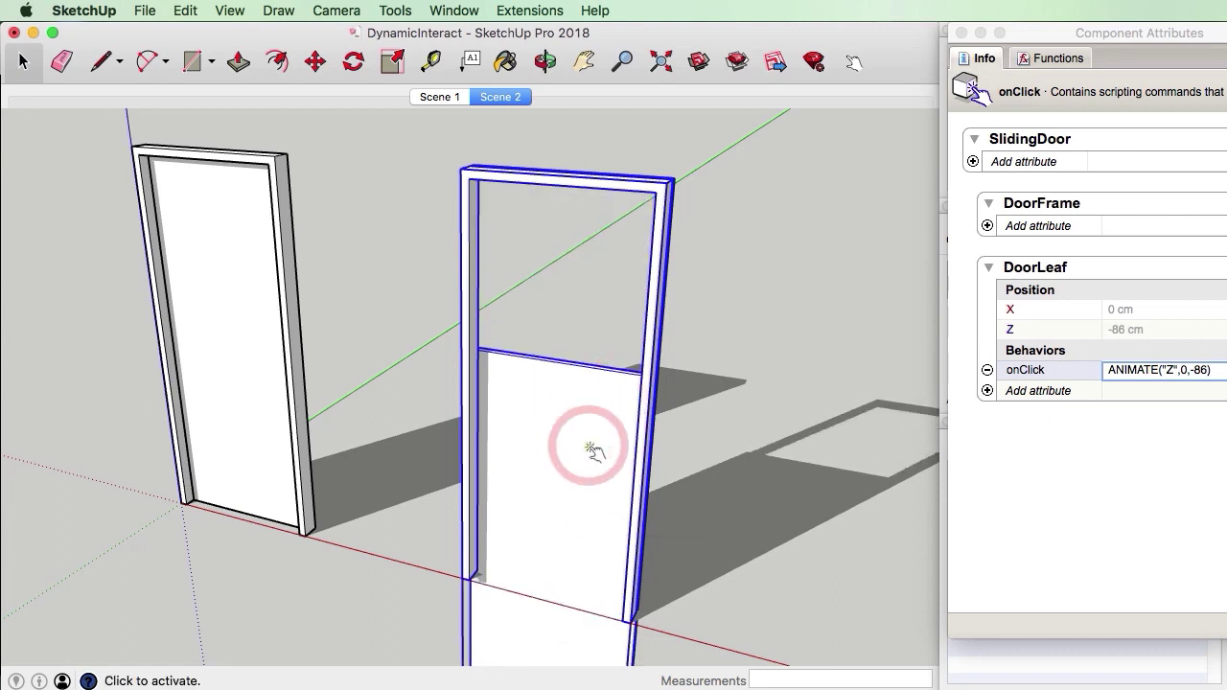
Set DoorLeaf's onClick script to ANIMATE("Z",0,210) so the leaf slides upward.
left_click(1163, 32)
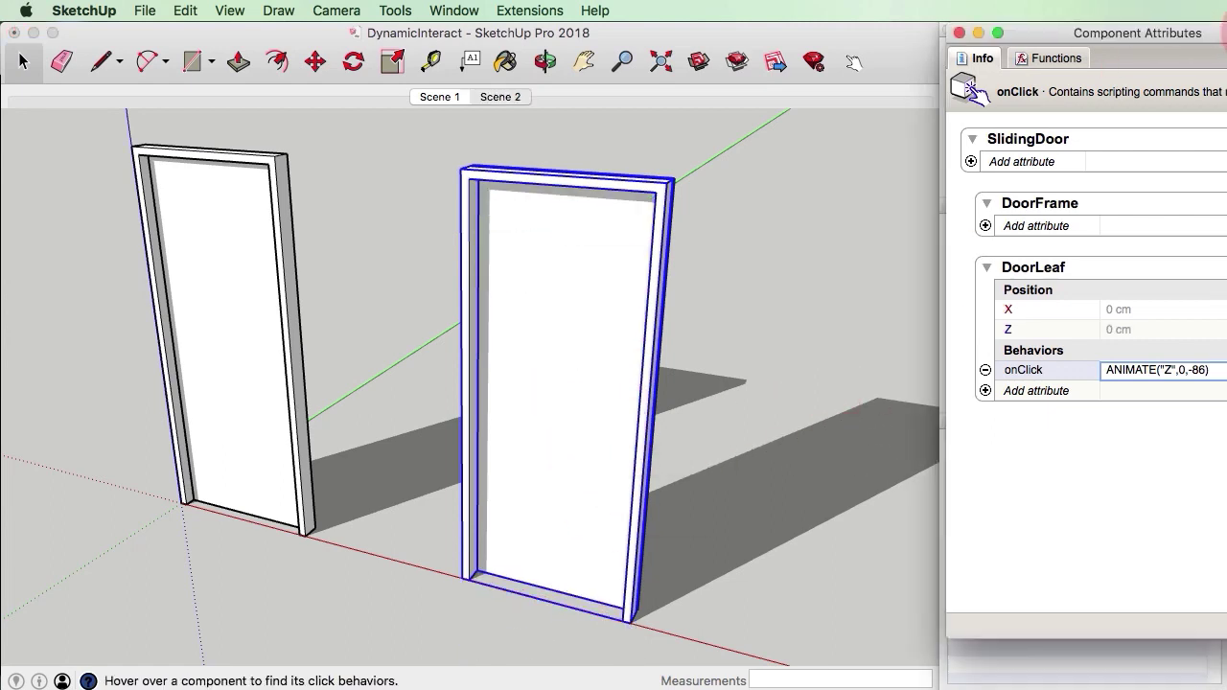
left_click(1090, 374)
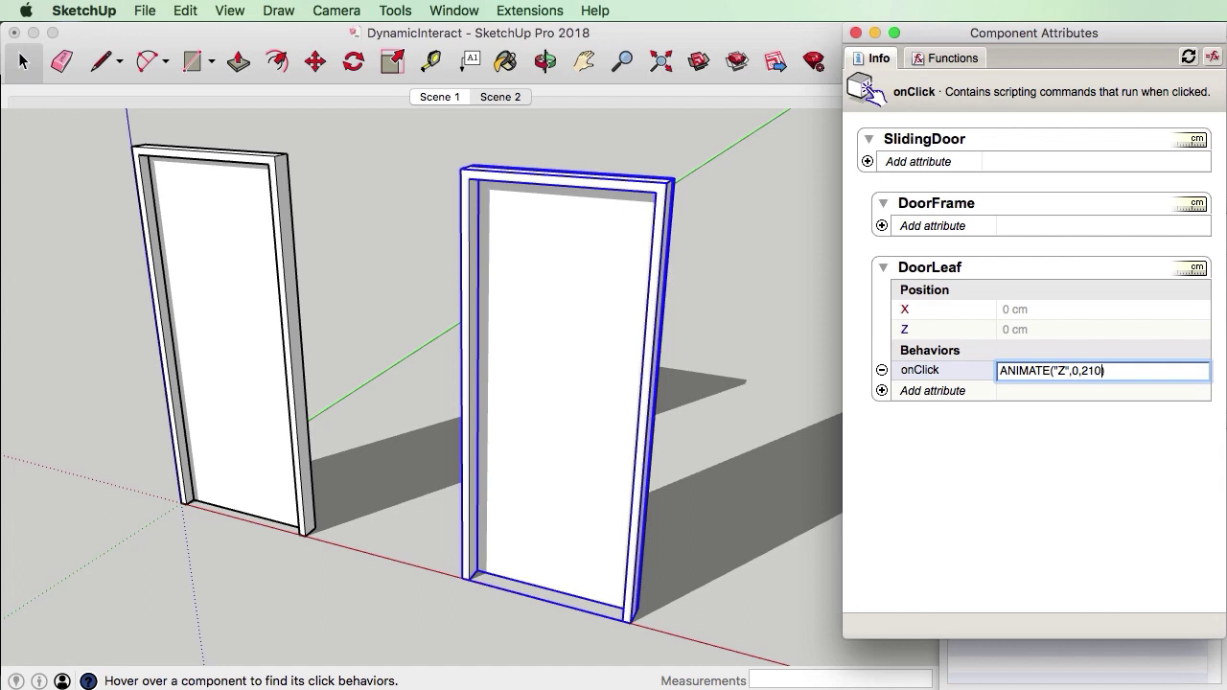
key("Return")
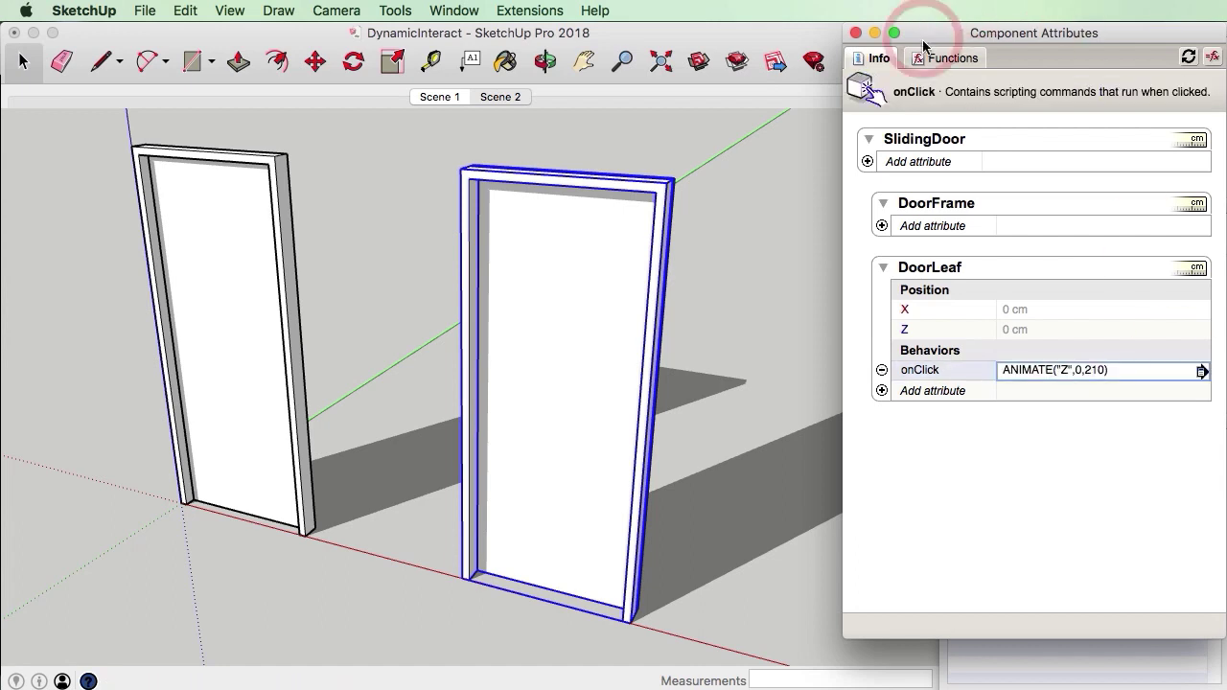
Test the leaf sliding up above its frame and back down with the Interact tool.
left_click_drag(946, 48, 1038, 48)
left_click(854, 61)
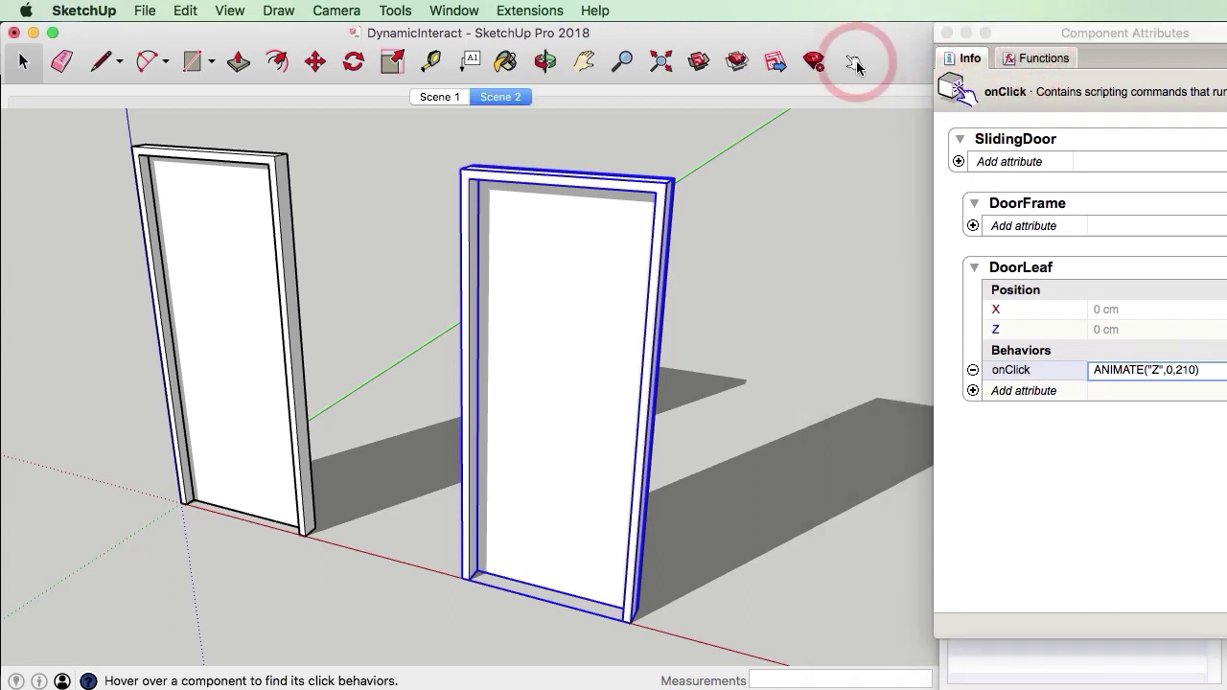
left_click(595, 280)
scroll(513, 491, "down", 5)
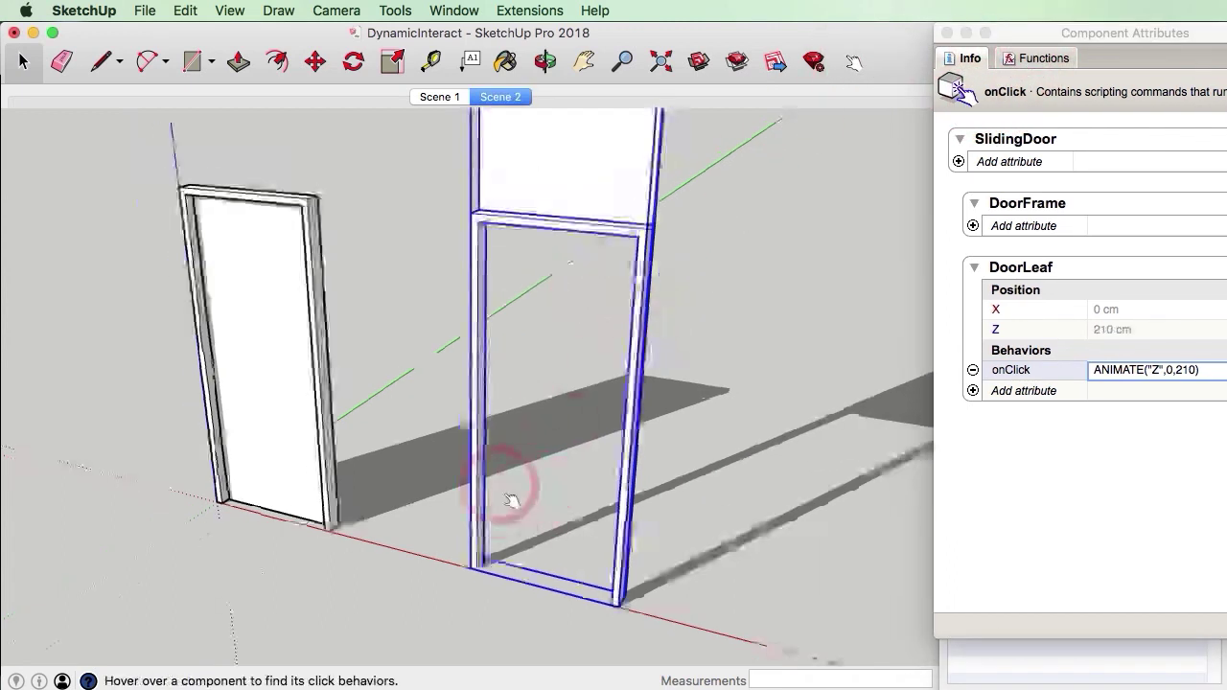
left_click(575, 288)
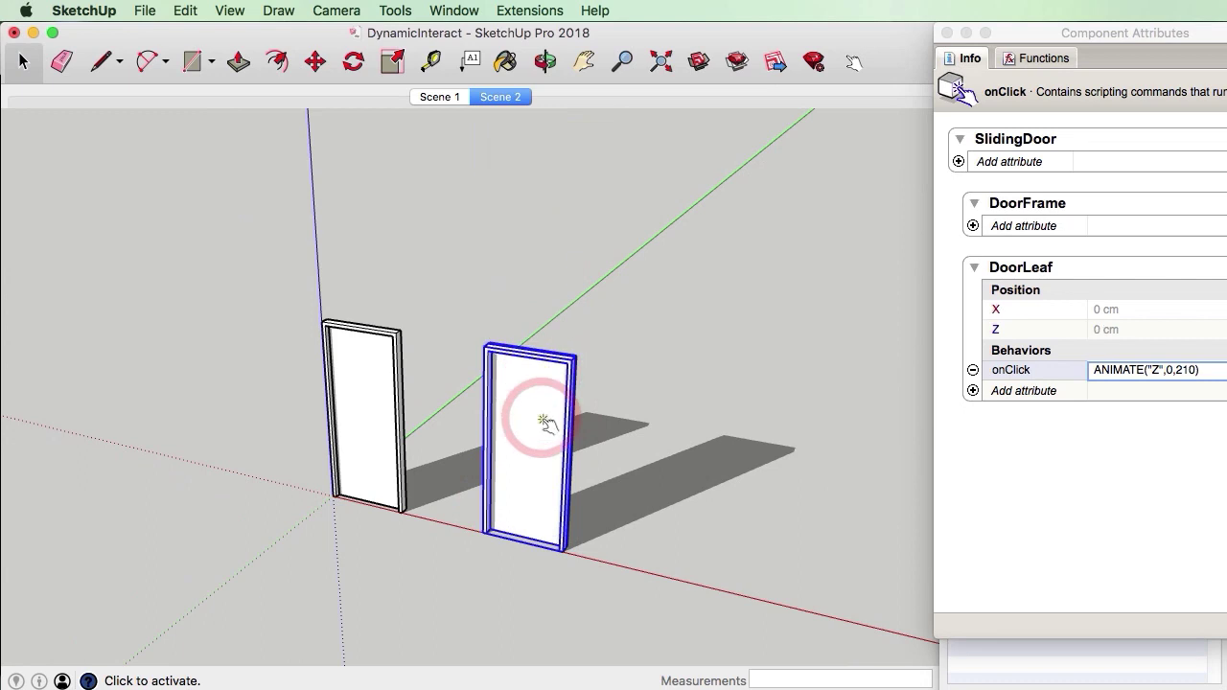
left_click(548, 416)
left_click(556, 330)
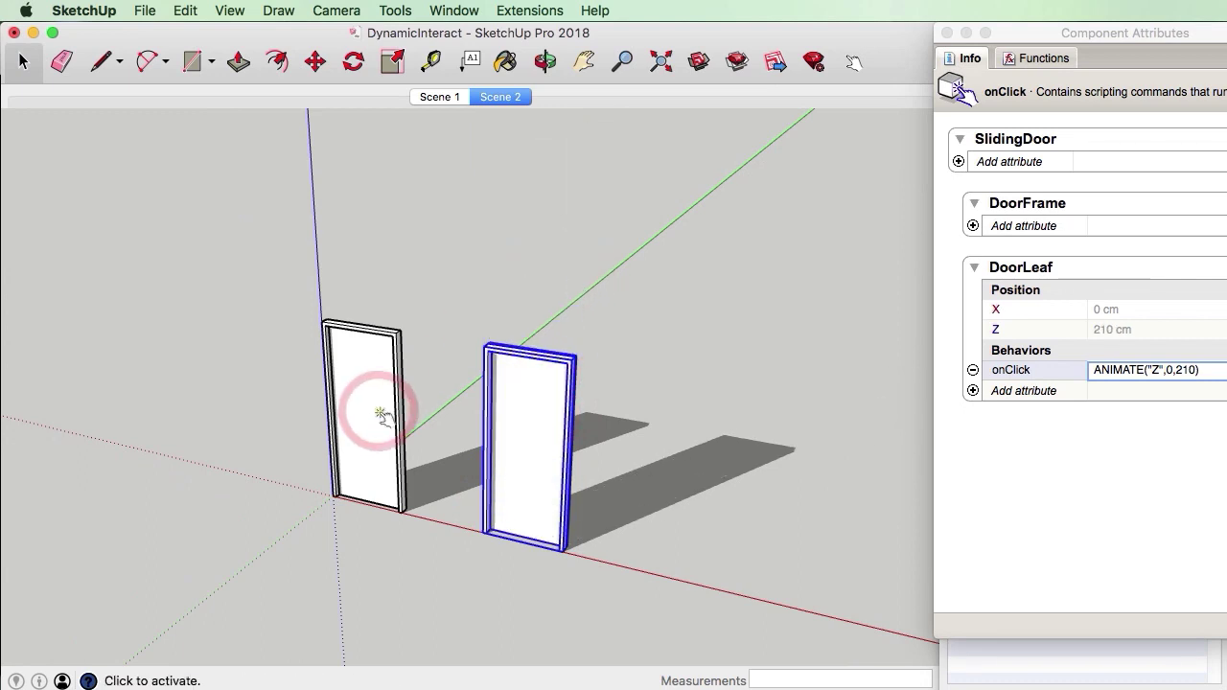
Clear the selection and use the Interact tool to open and close both the SwingDoor and the SlidingDoor.
left_click(23, 61)
left_click(247, 316)
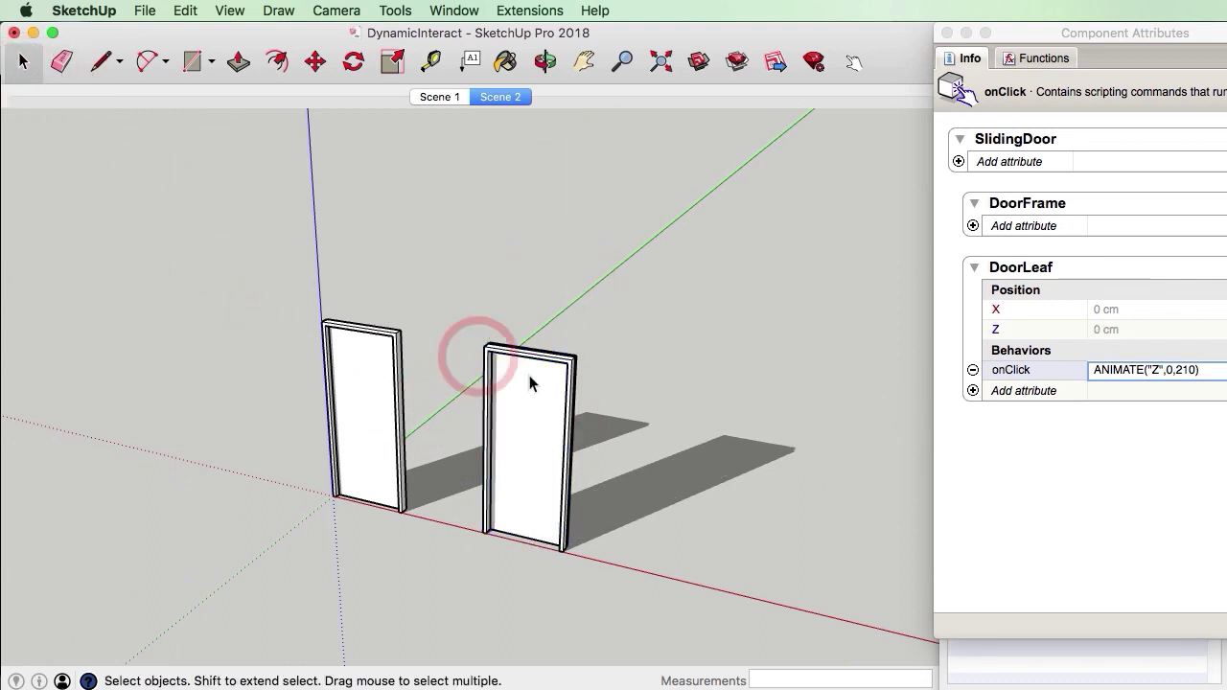
left_click(598, 219)
left_click(527, 441)
left_click(674, 389)
left_click(806, 67)
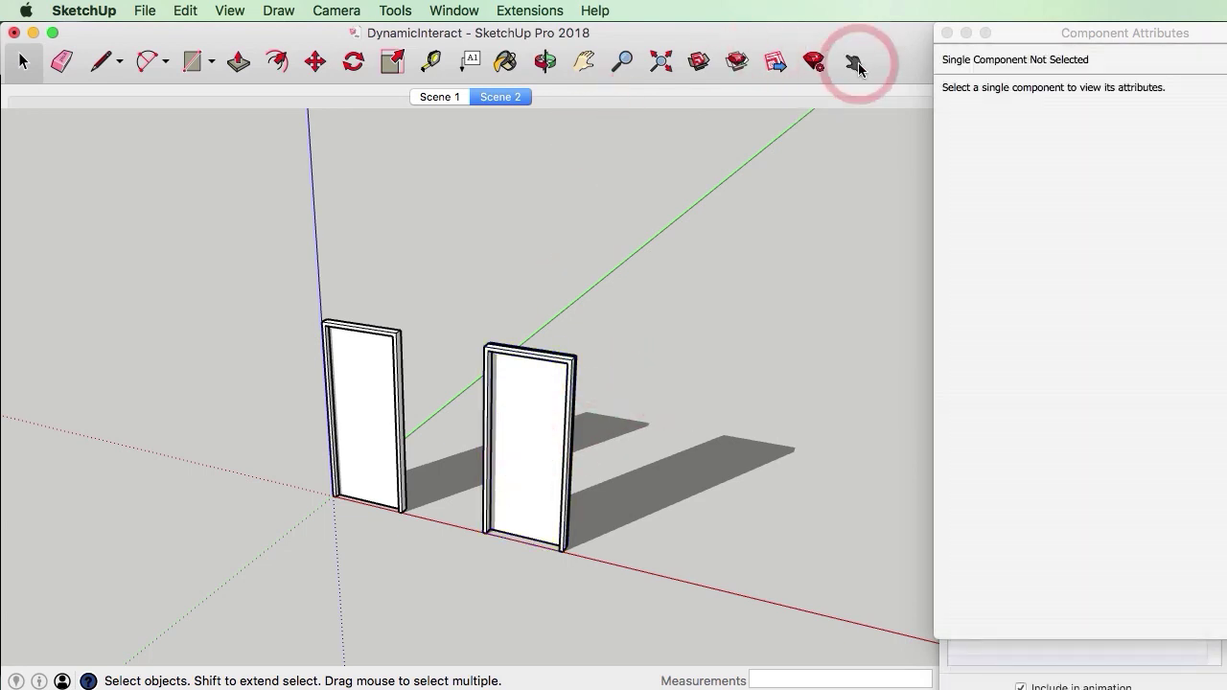
left_click(353, 388)
left_click(533, 414)
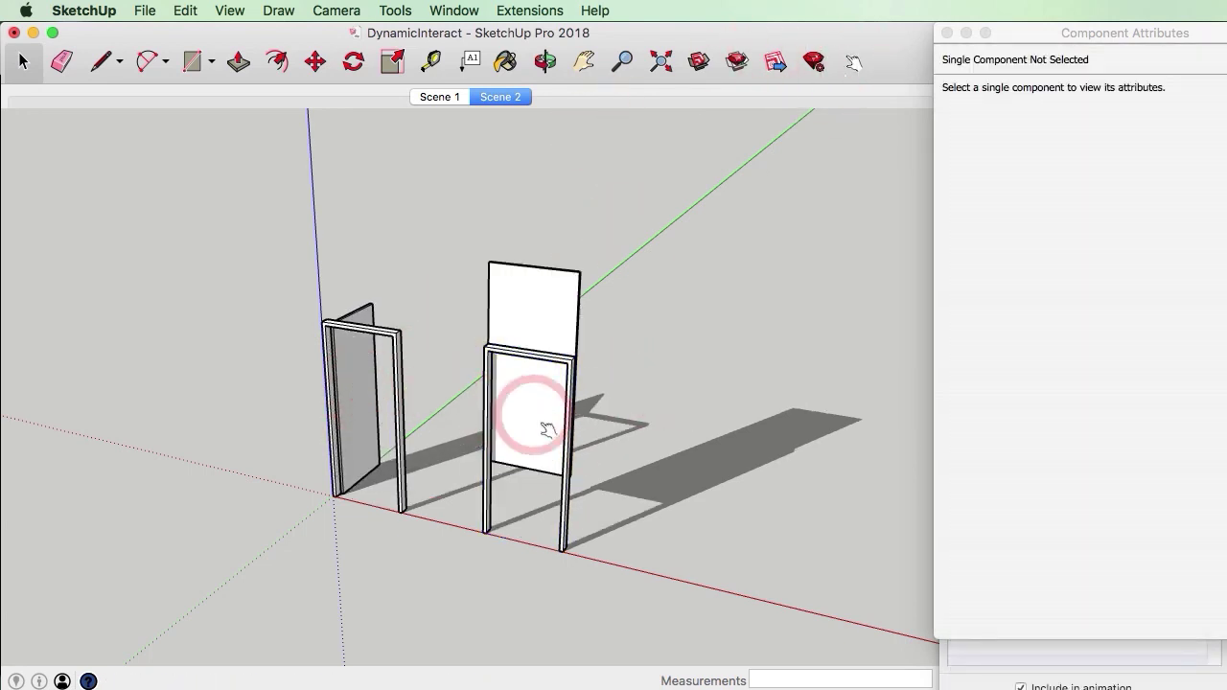
left_click(530, 252)
left_click(343, 407)
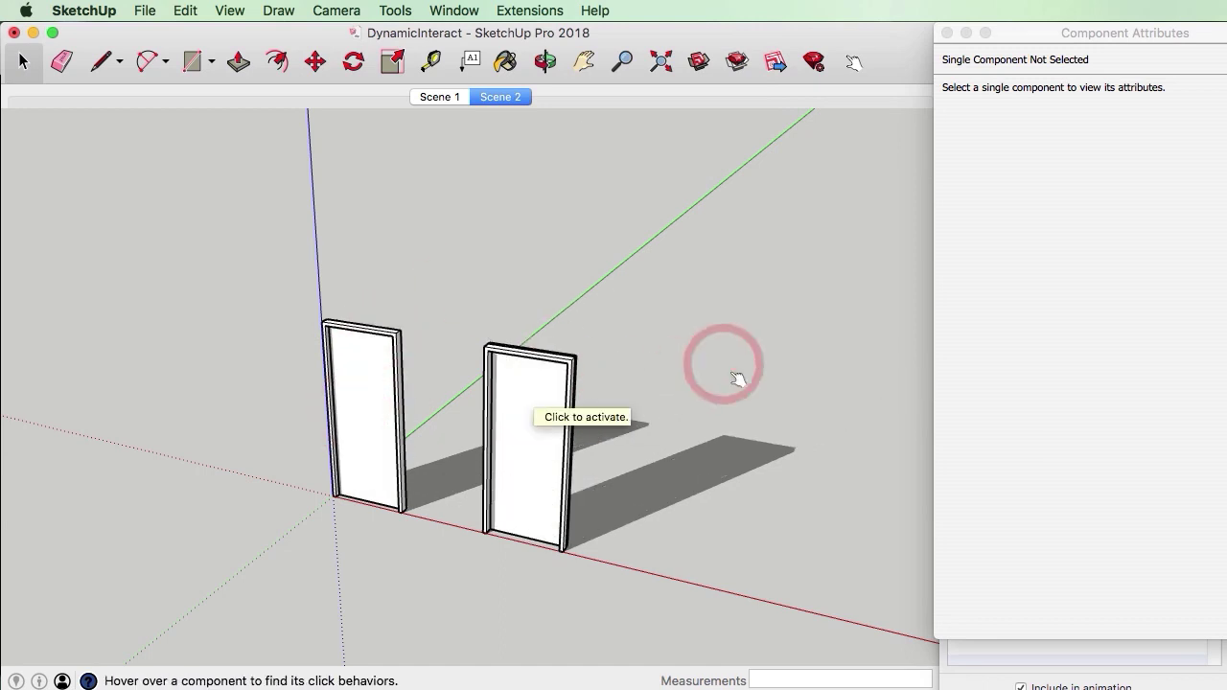
scroll(551, 469, "up", 2)
scroll(530, 486, "up", 2)
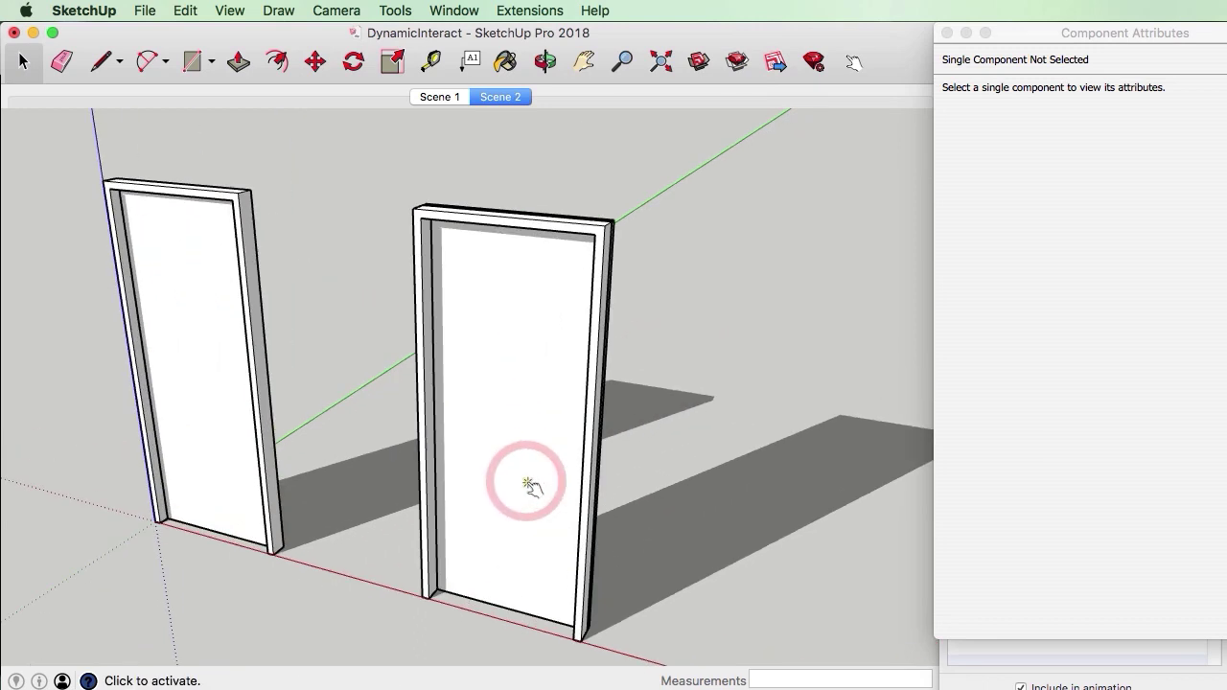